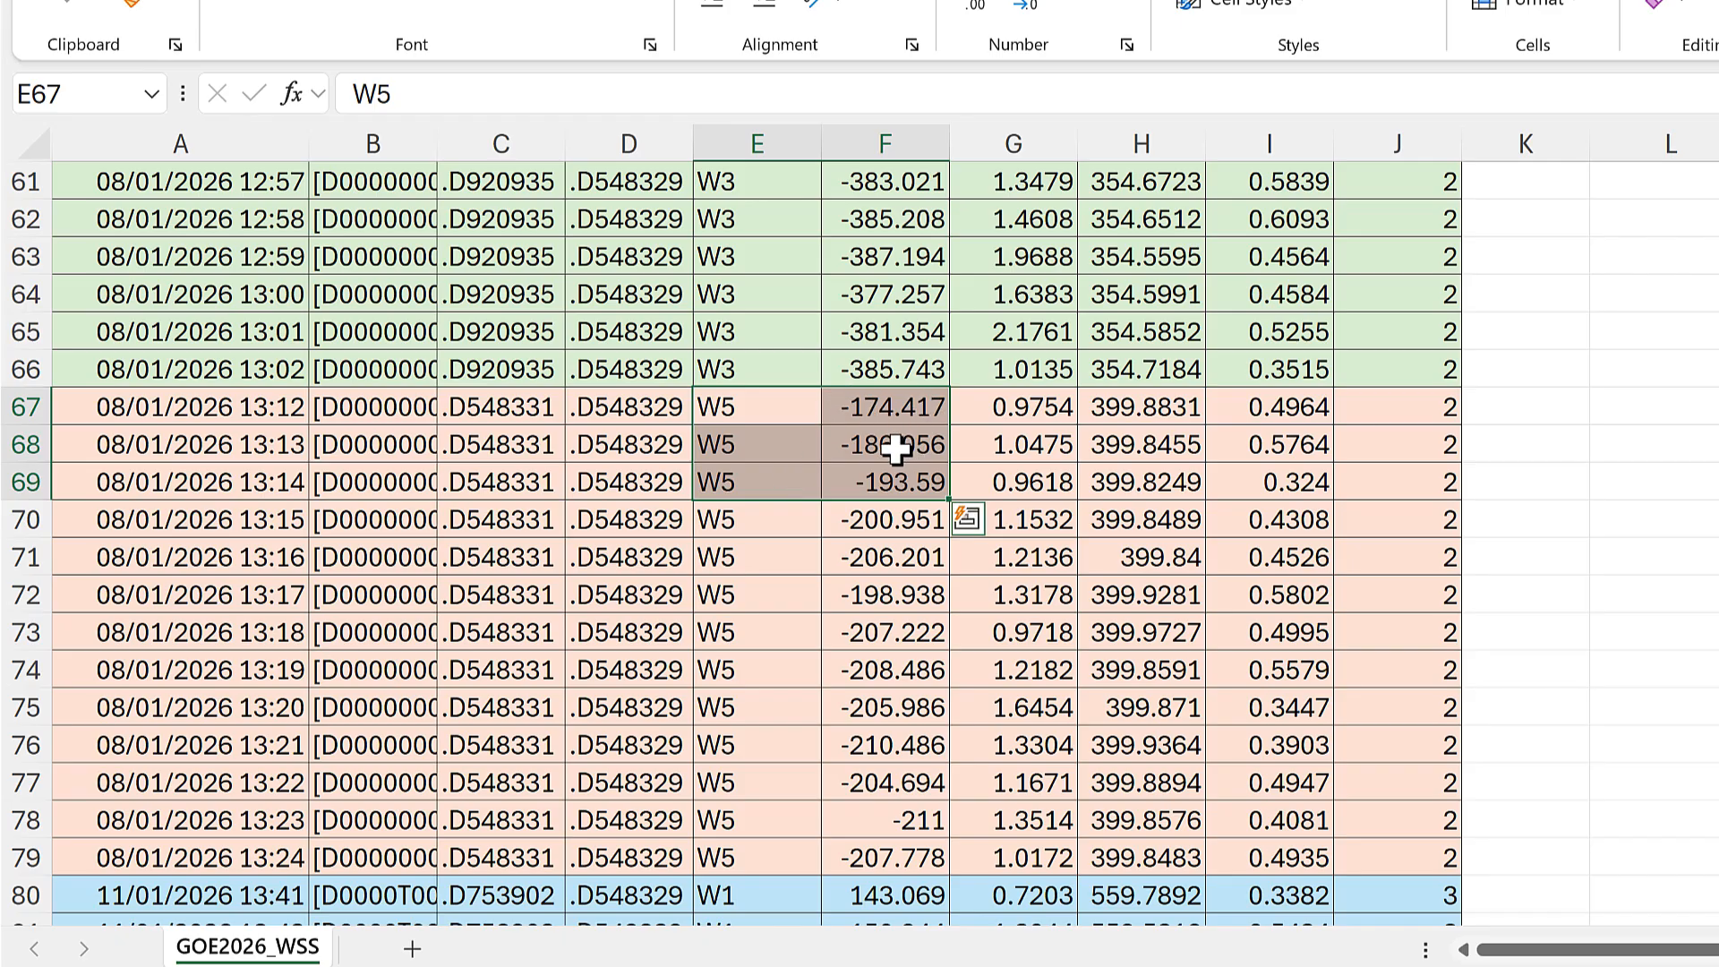
Step: Examine the first three W5 readings of calibration 3, selecting E106:F108
{"action": "scroll", "coordinate": [896, 447], "scroll_direction": "down", "scroll_amount": 13}
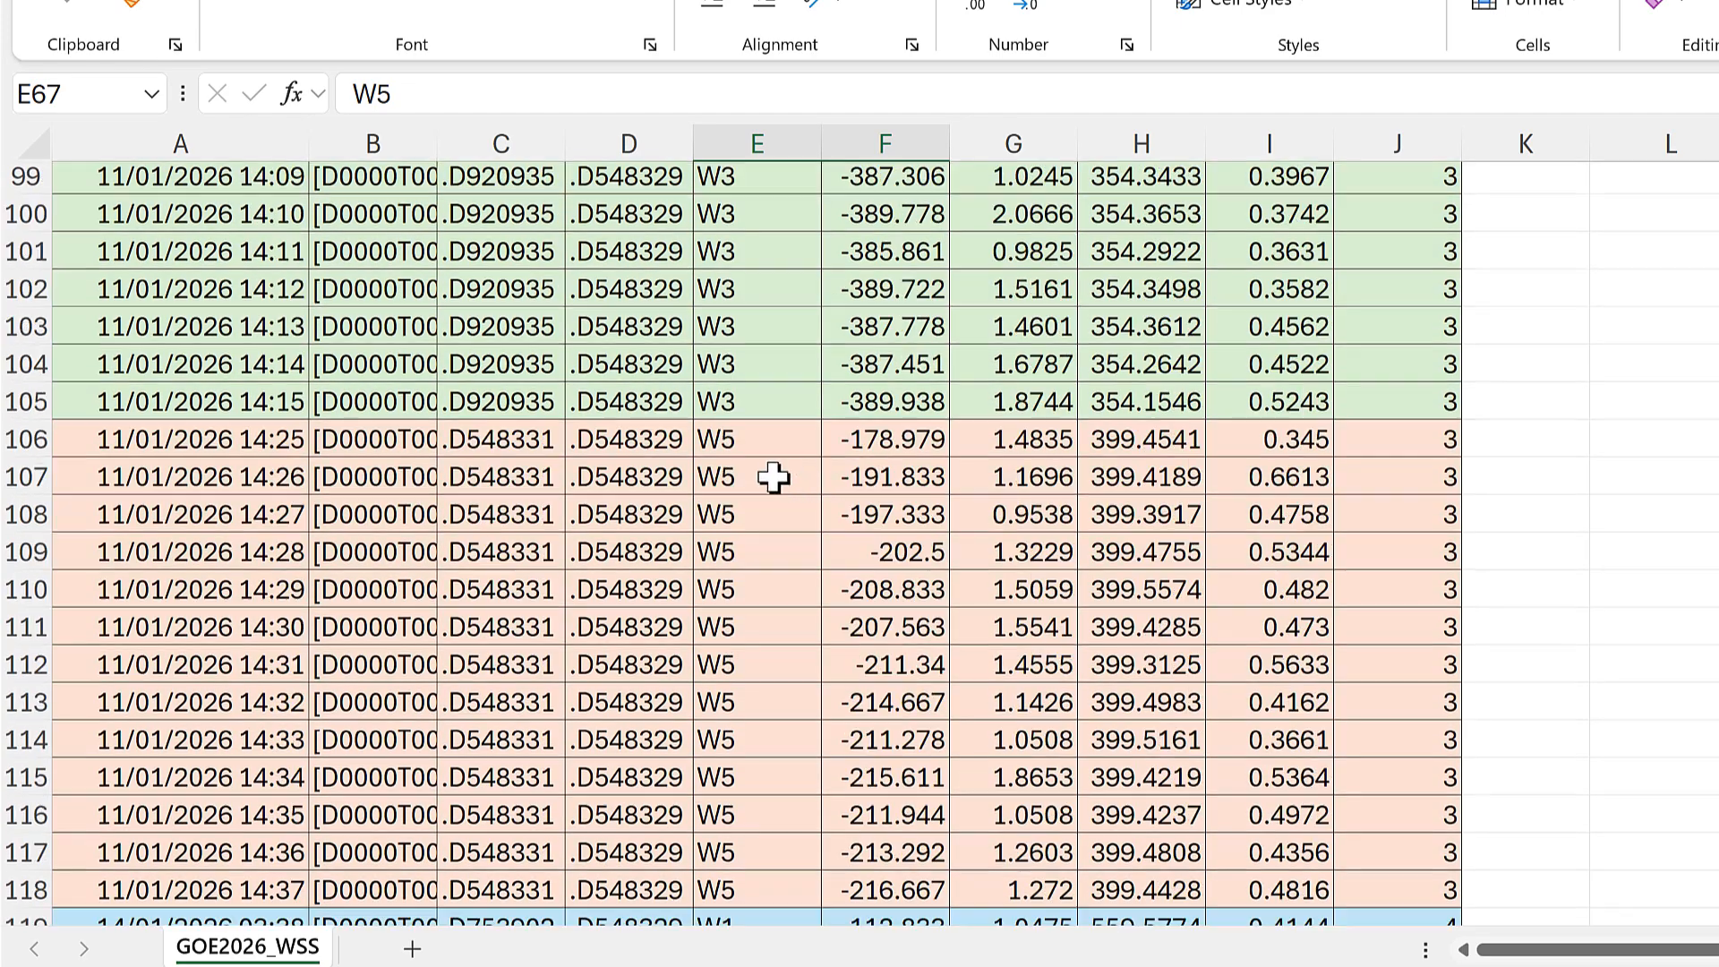
{"action": "scroll", "coordinate": [773, 478], "scroll_direction": "down", "scroll_amount": 1}
{"action": "left_click_drag", "start_coordinate": [752, 410], "coordinate": [895, 484]}
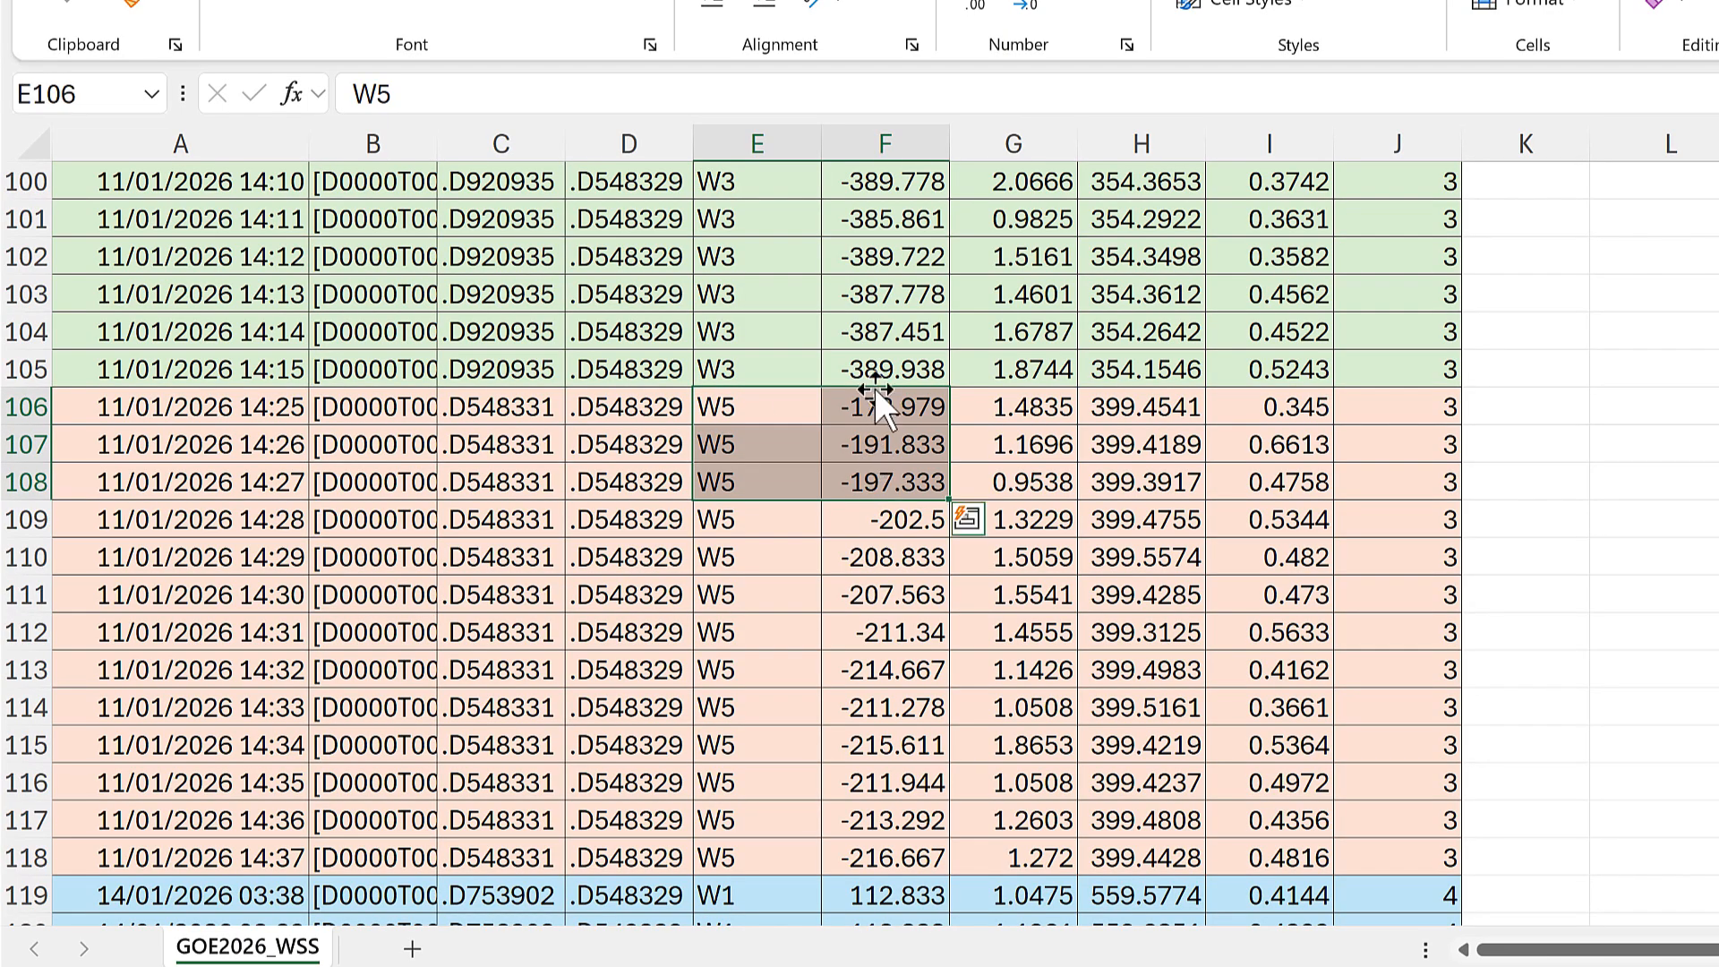
{"action": "left_click", "coordinate": [914, 599]}
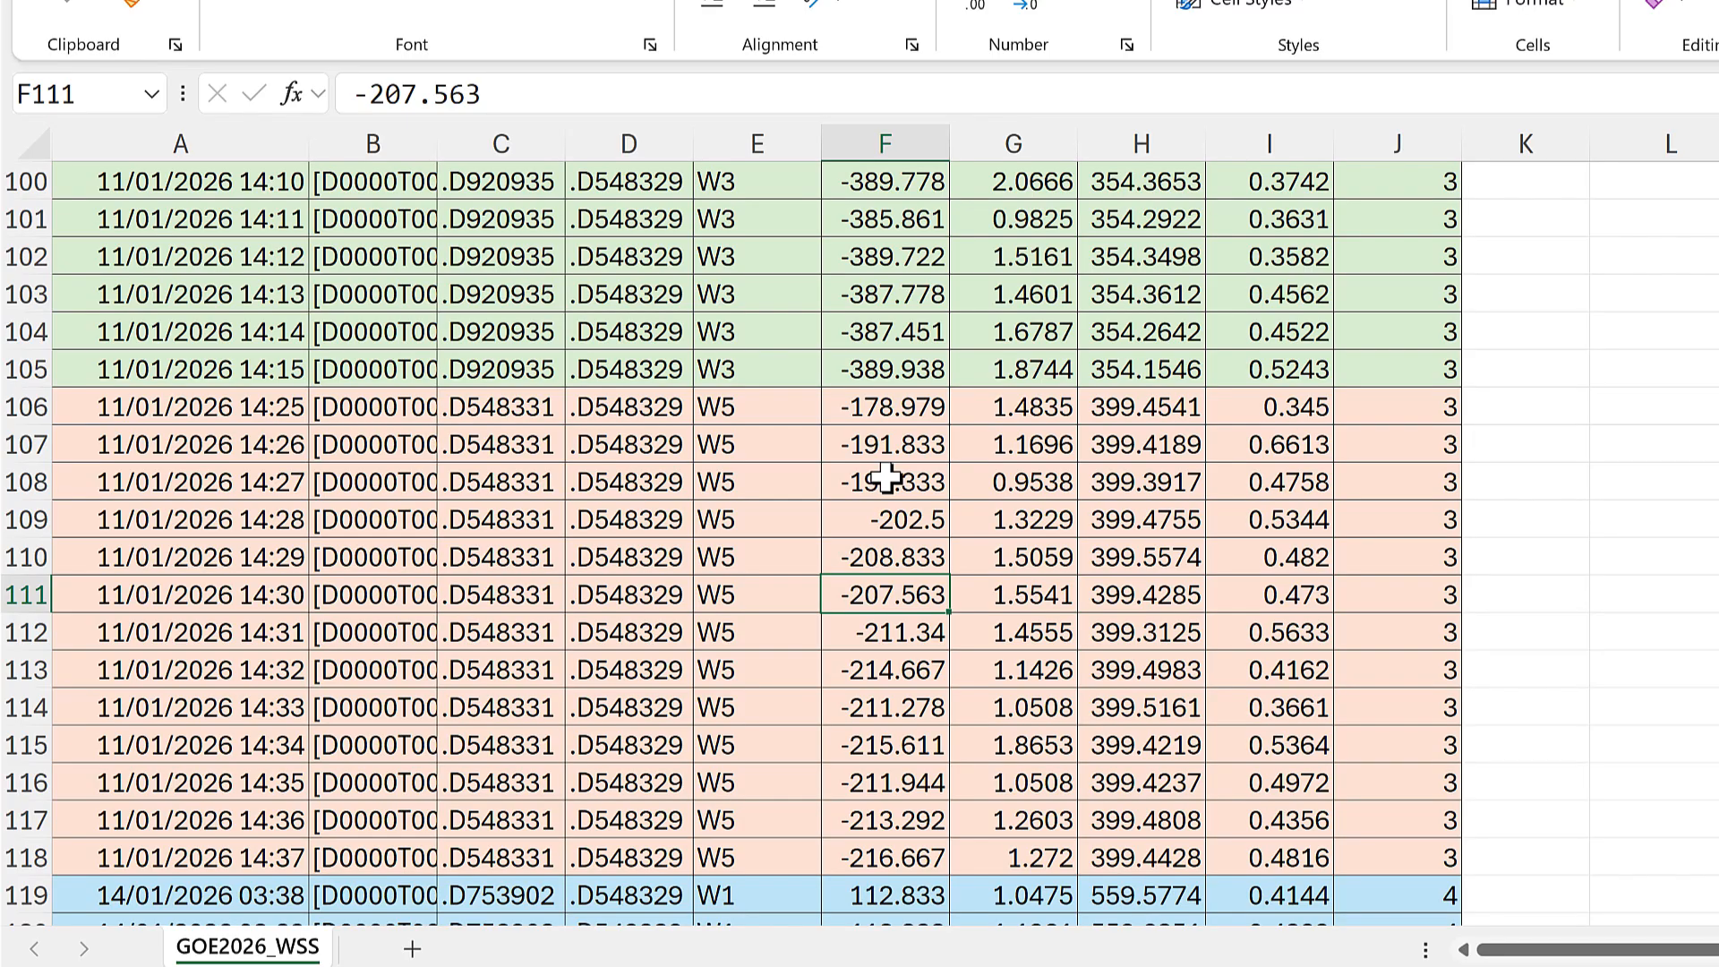
Step: Insert a blank column before the ddO2 [%] x10^4 column
{"action": "scroll", "coordinate": [887, 480], "scroll_direction": "up", "scroll_amount": 20}
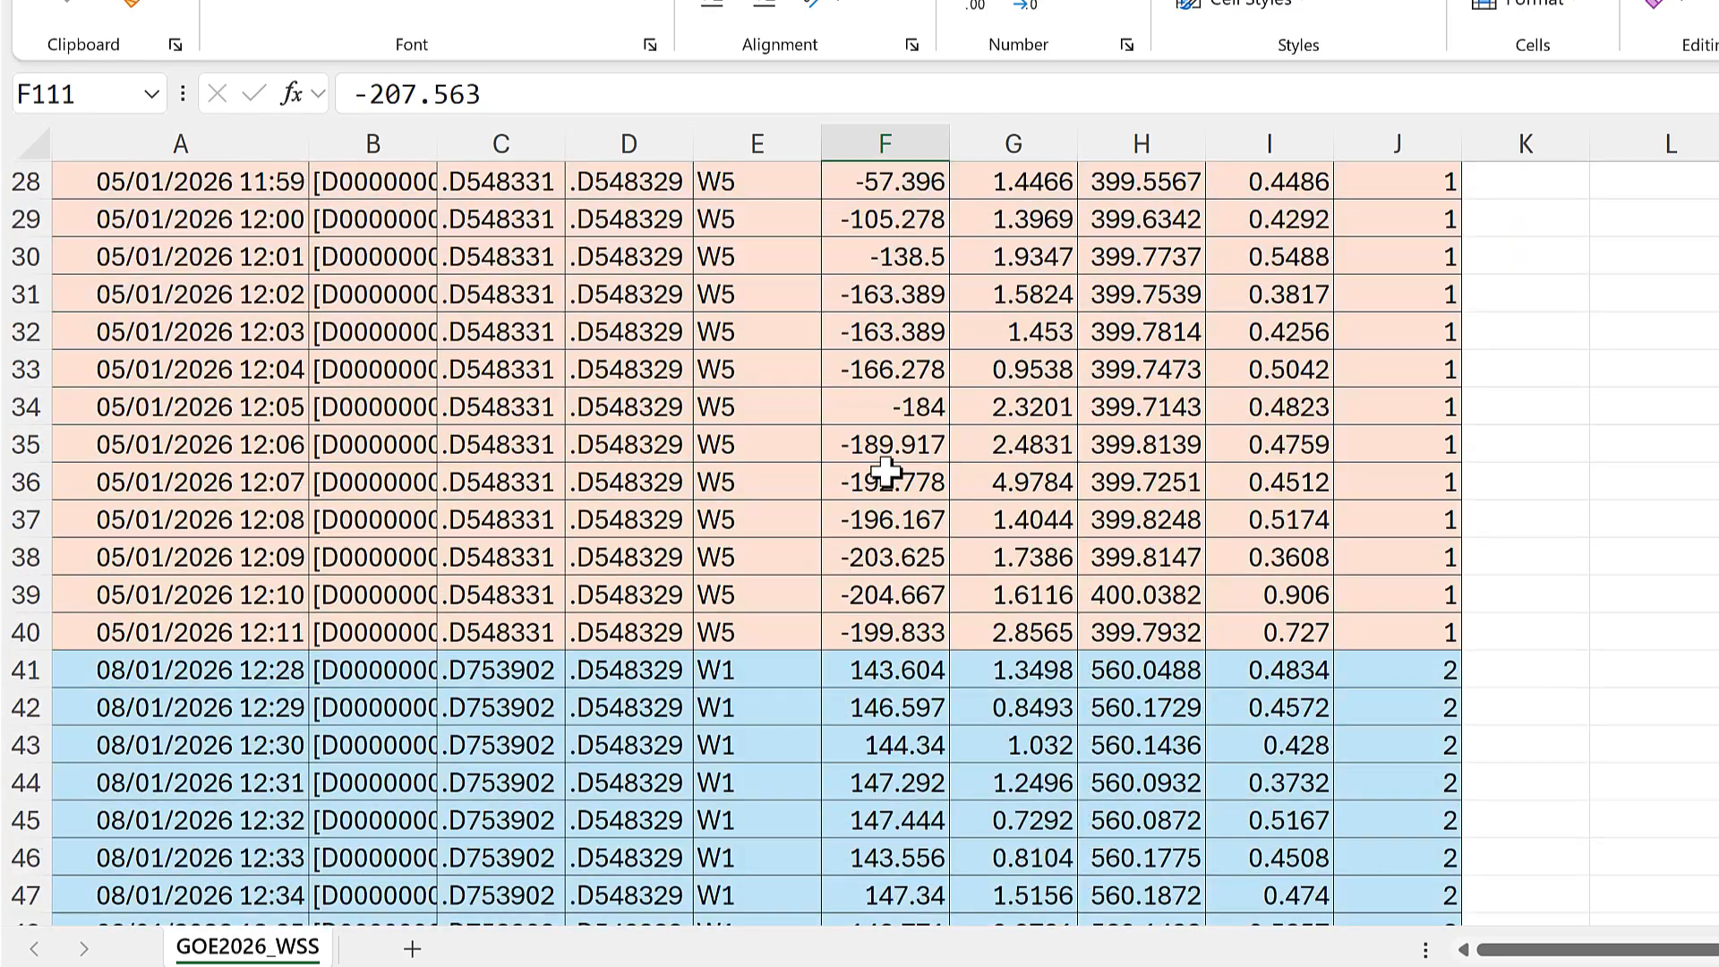
{"action": "scroll", "coordinate": [886, 472], "scroll_direction": "up", "scroll_amount": 9}
{"action": "left_click", "coordinate": [846, 146]}
{"action": "right_click", "coordinate": [847, 150]}
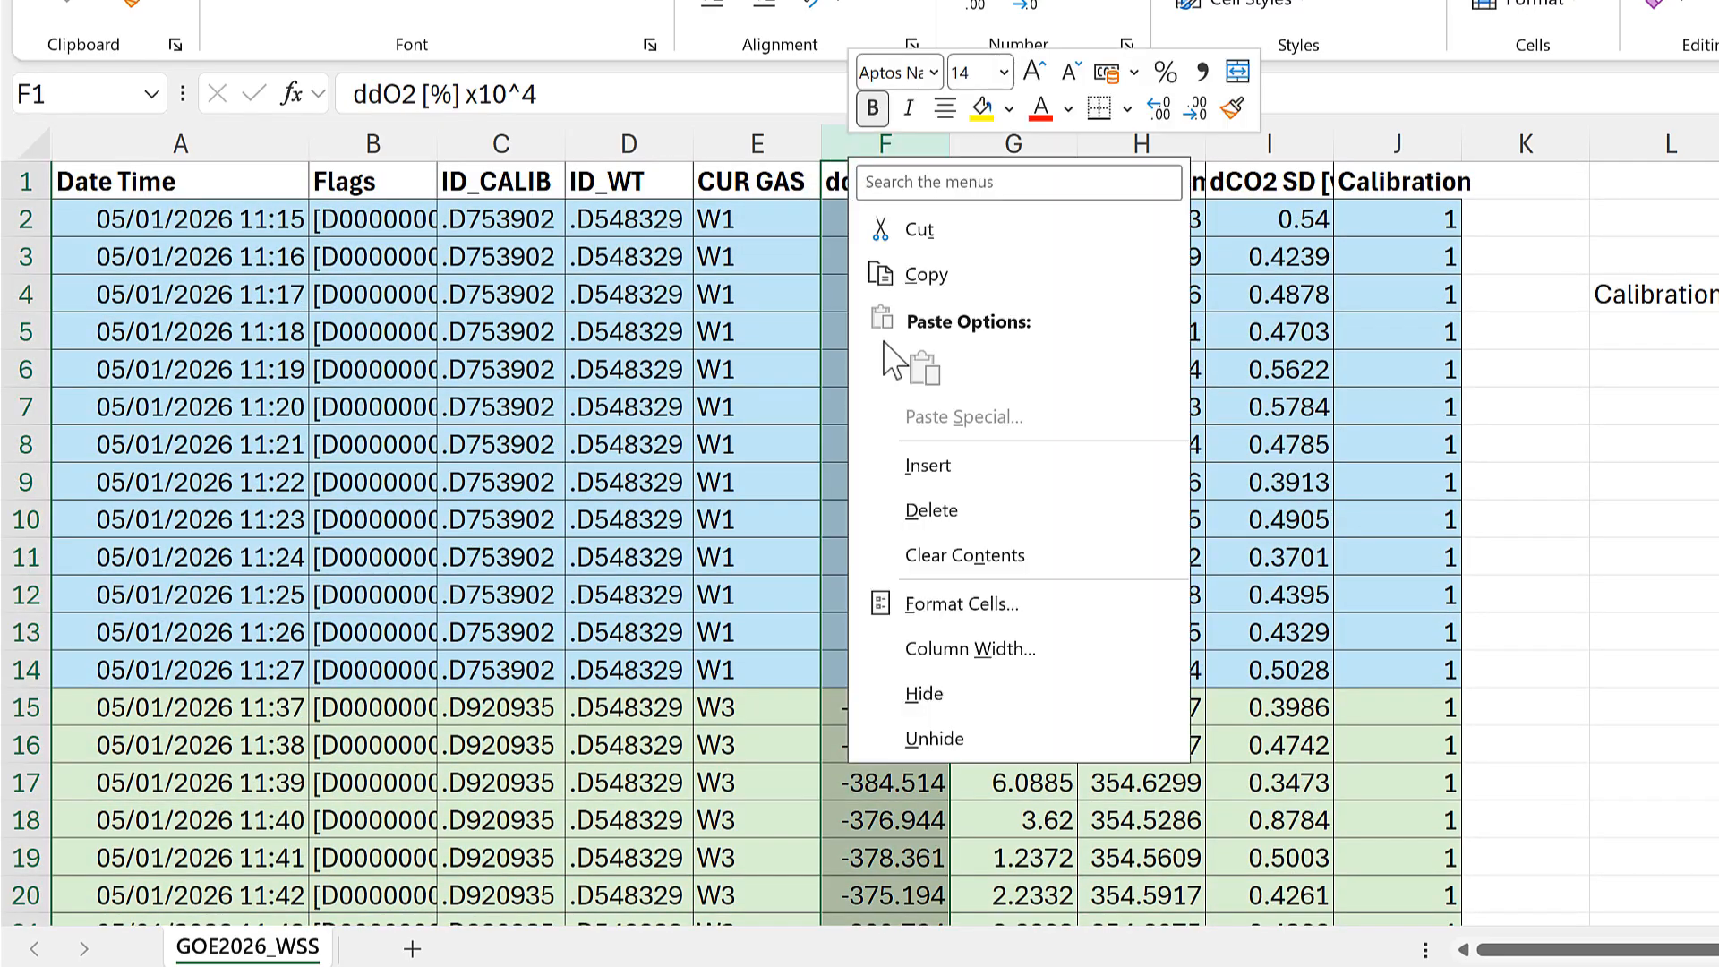
{"action": "left_click", "coordinate": [927, 466]}
{"action": "left_click", "coordinate": [882, 257]}
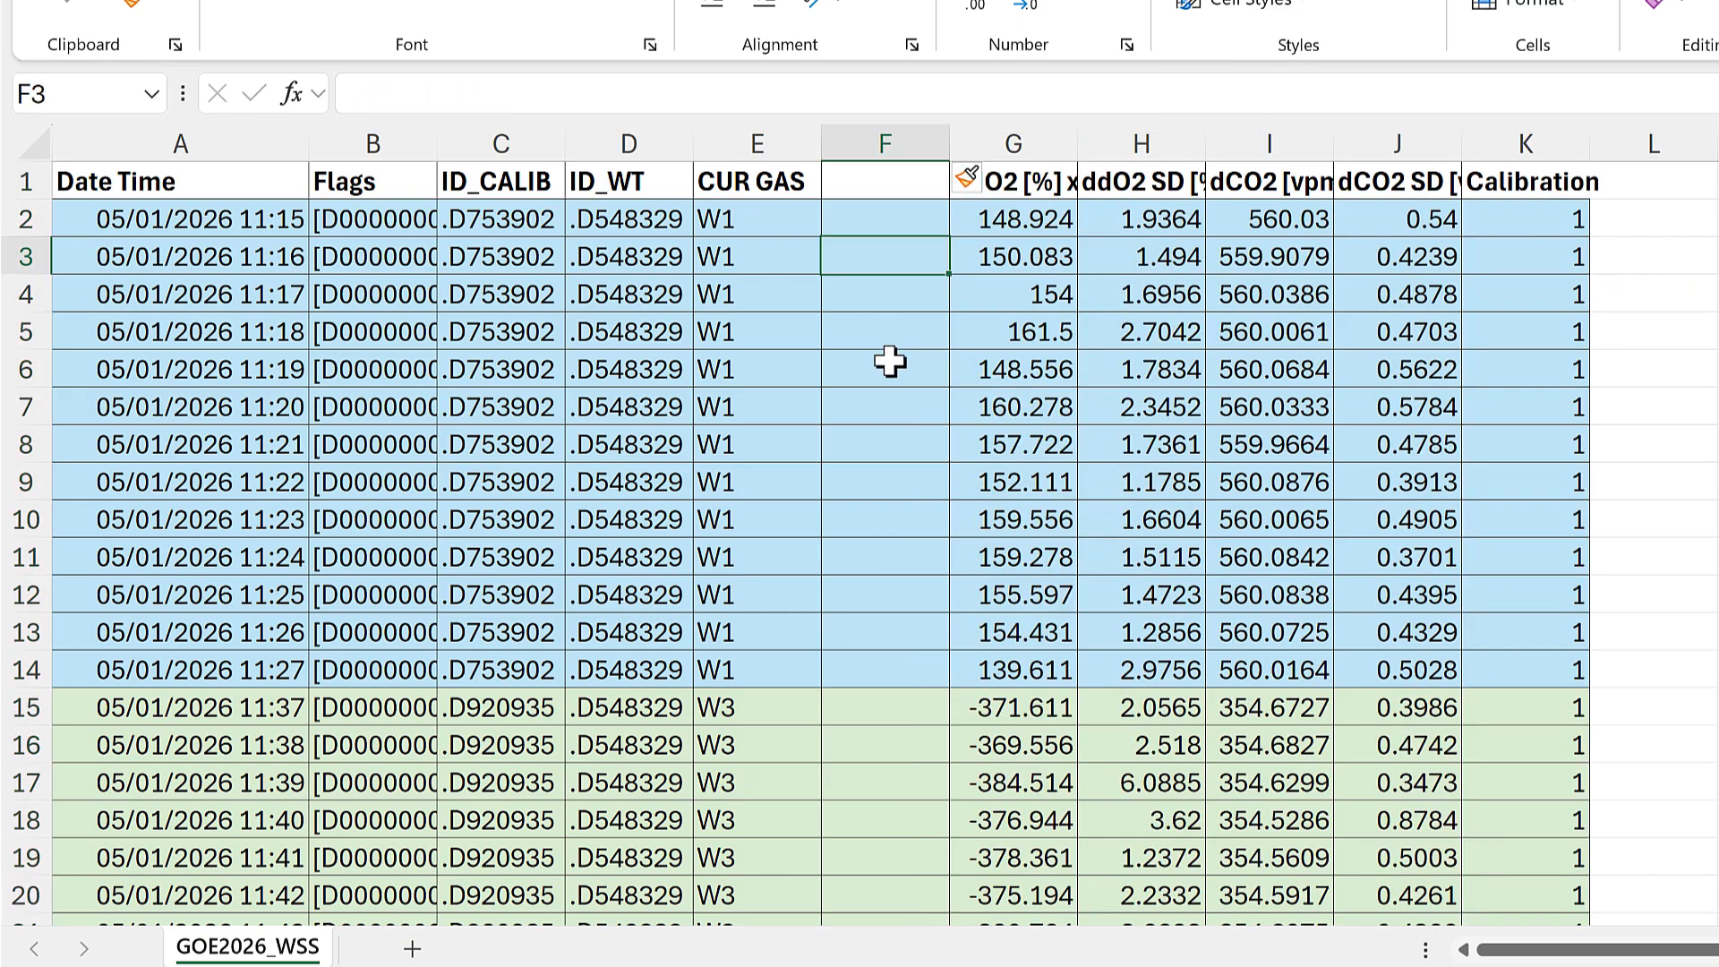
Step: Enter the formula =COUNTIF(E27:E30,"W5") in cell F30, beside the third W5 reading of calibration 1
{"action": "scroll", "coordinate": [889, 360], "scroll_direction": "down", "scroll_amount": 8}
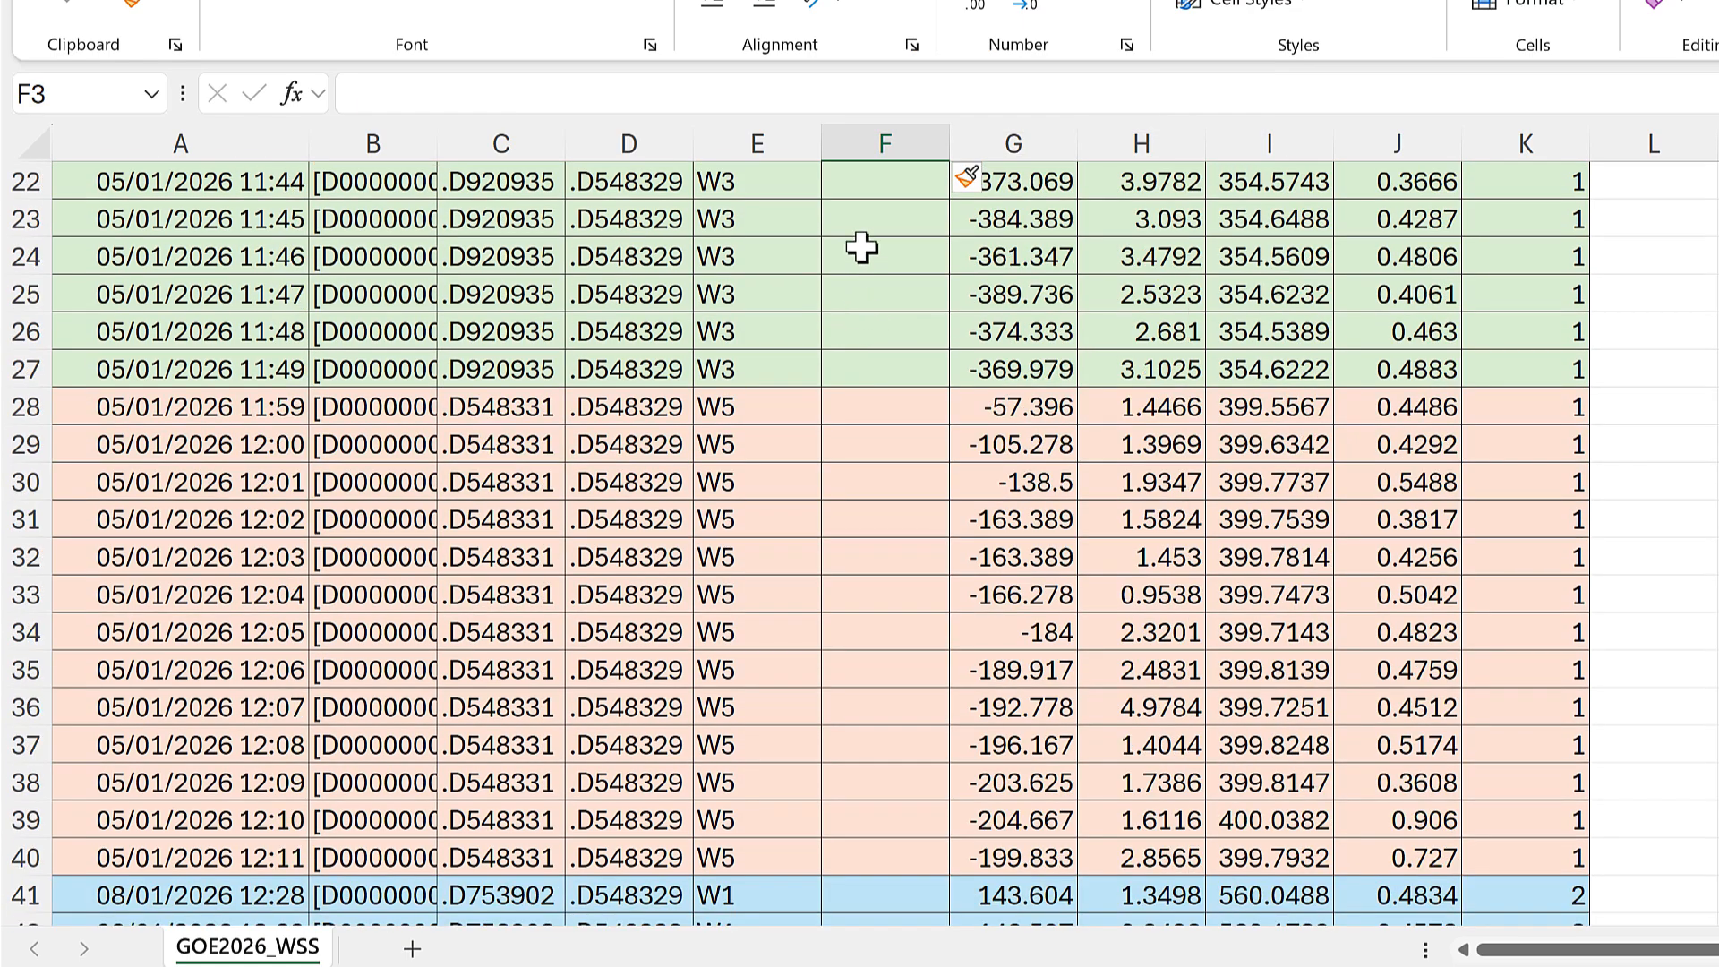
{"action": "left_click", "coordinate": [875, 367]}
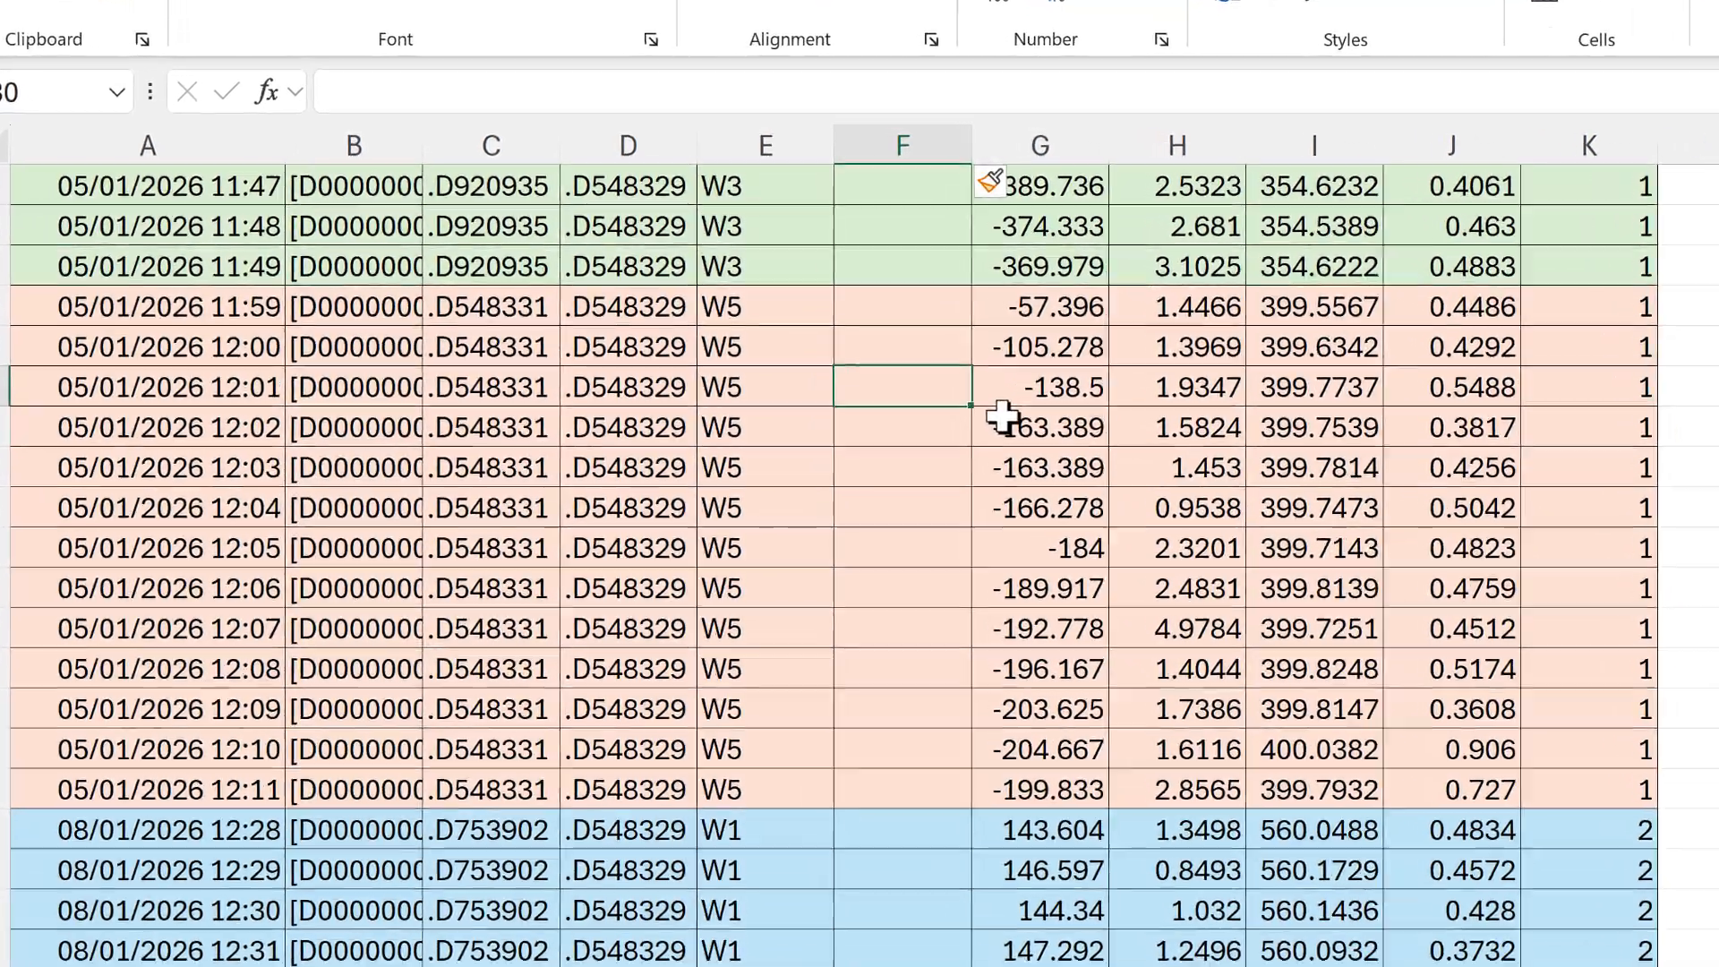
{"action": "type", "text": "=countif"}
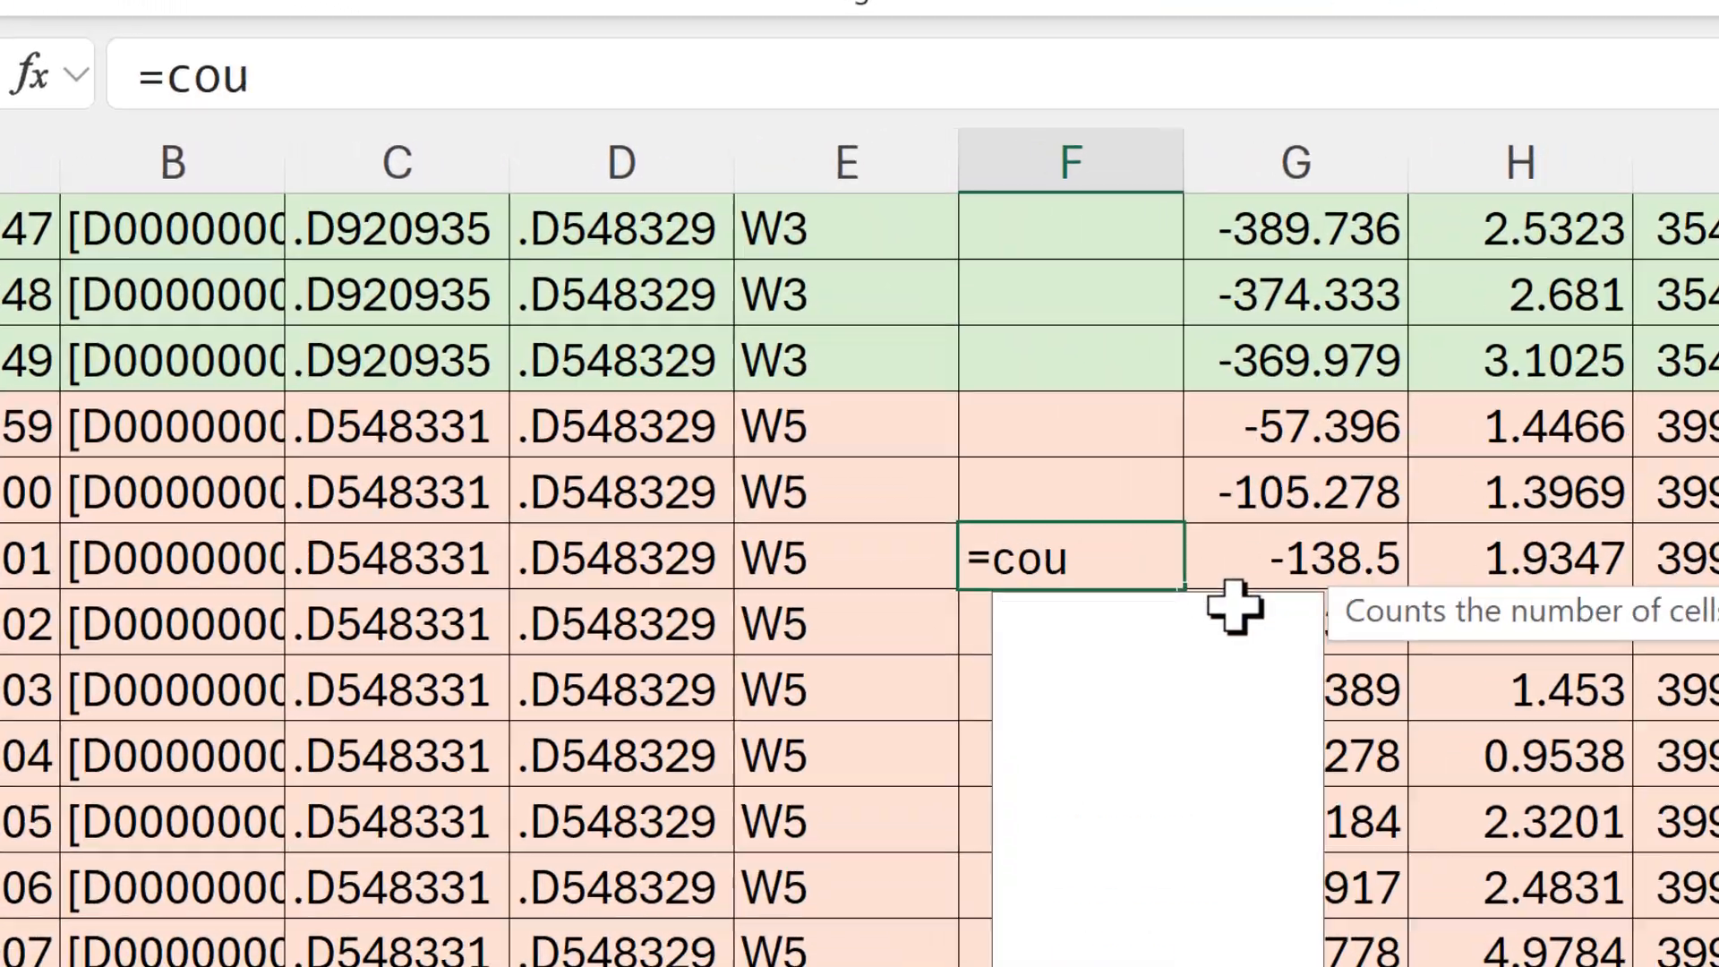
{"action": "key", "text": "Tab"}
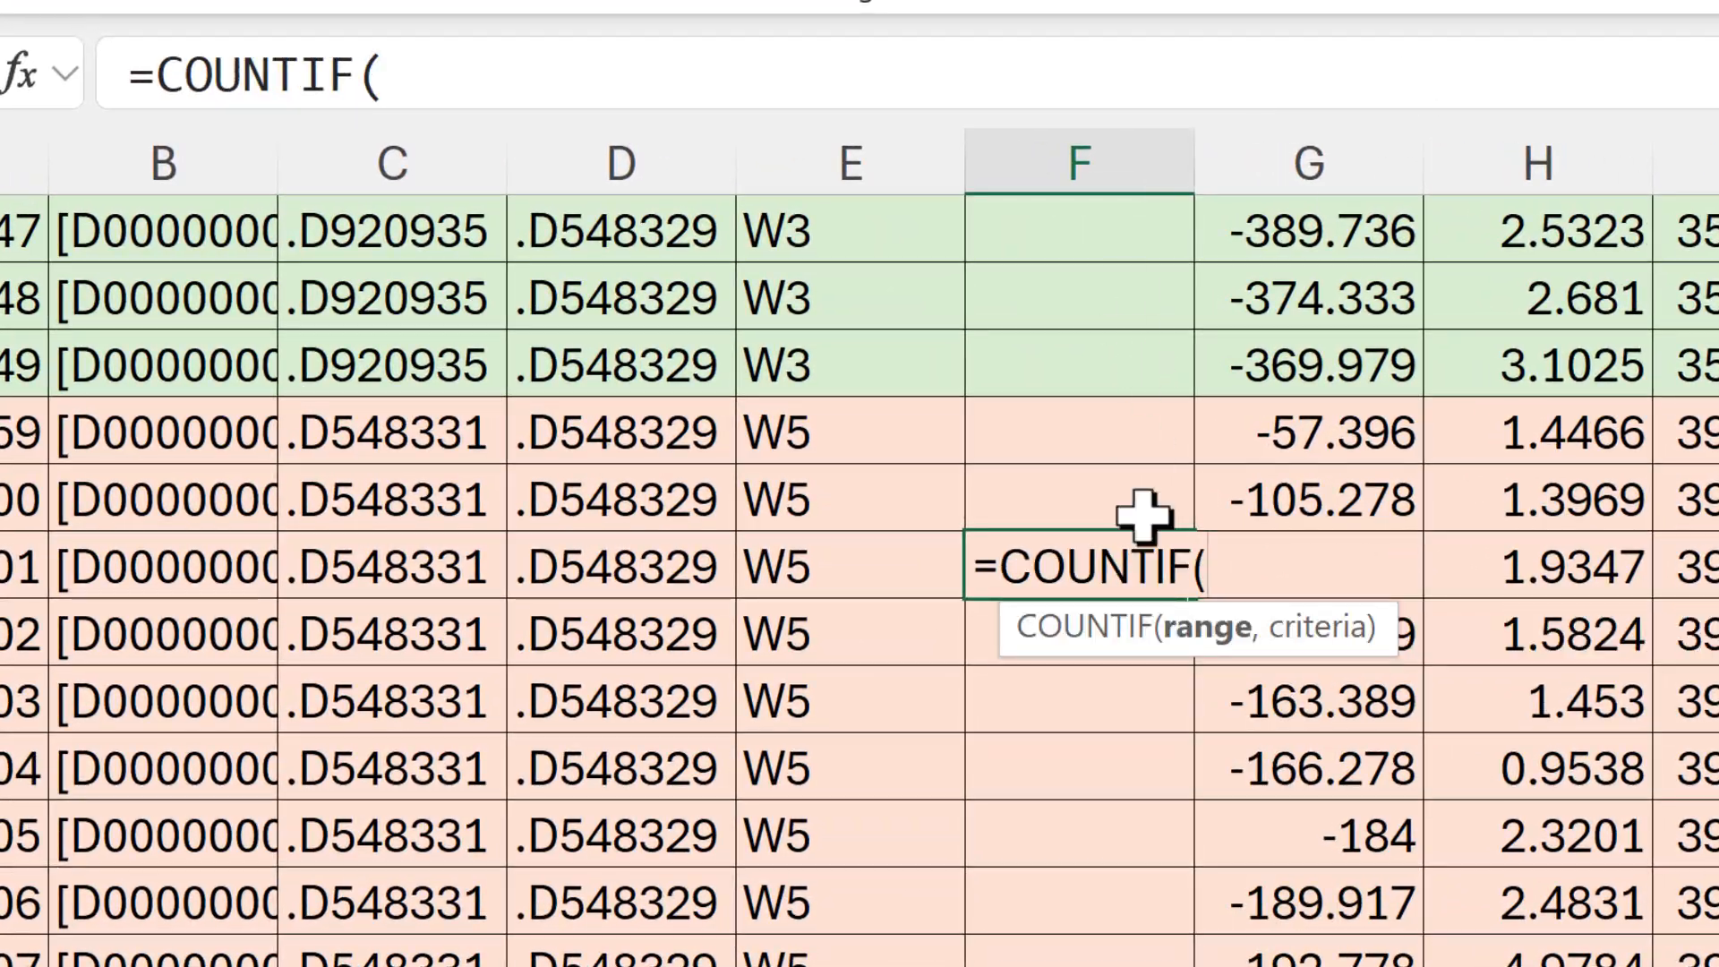
{"action": "left_click", "coordinate": [824, 570]}
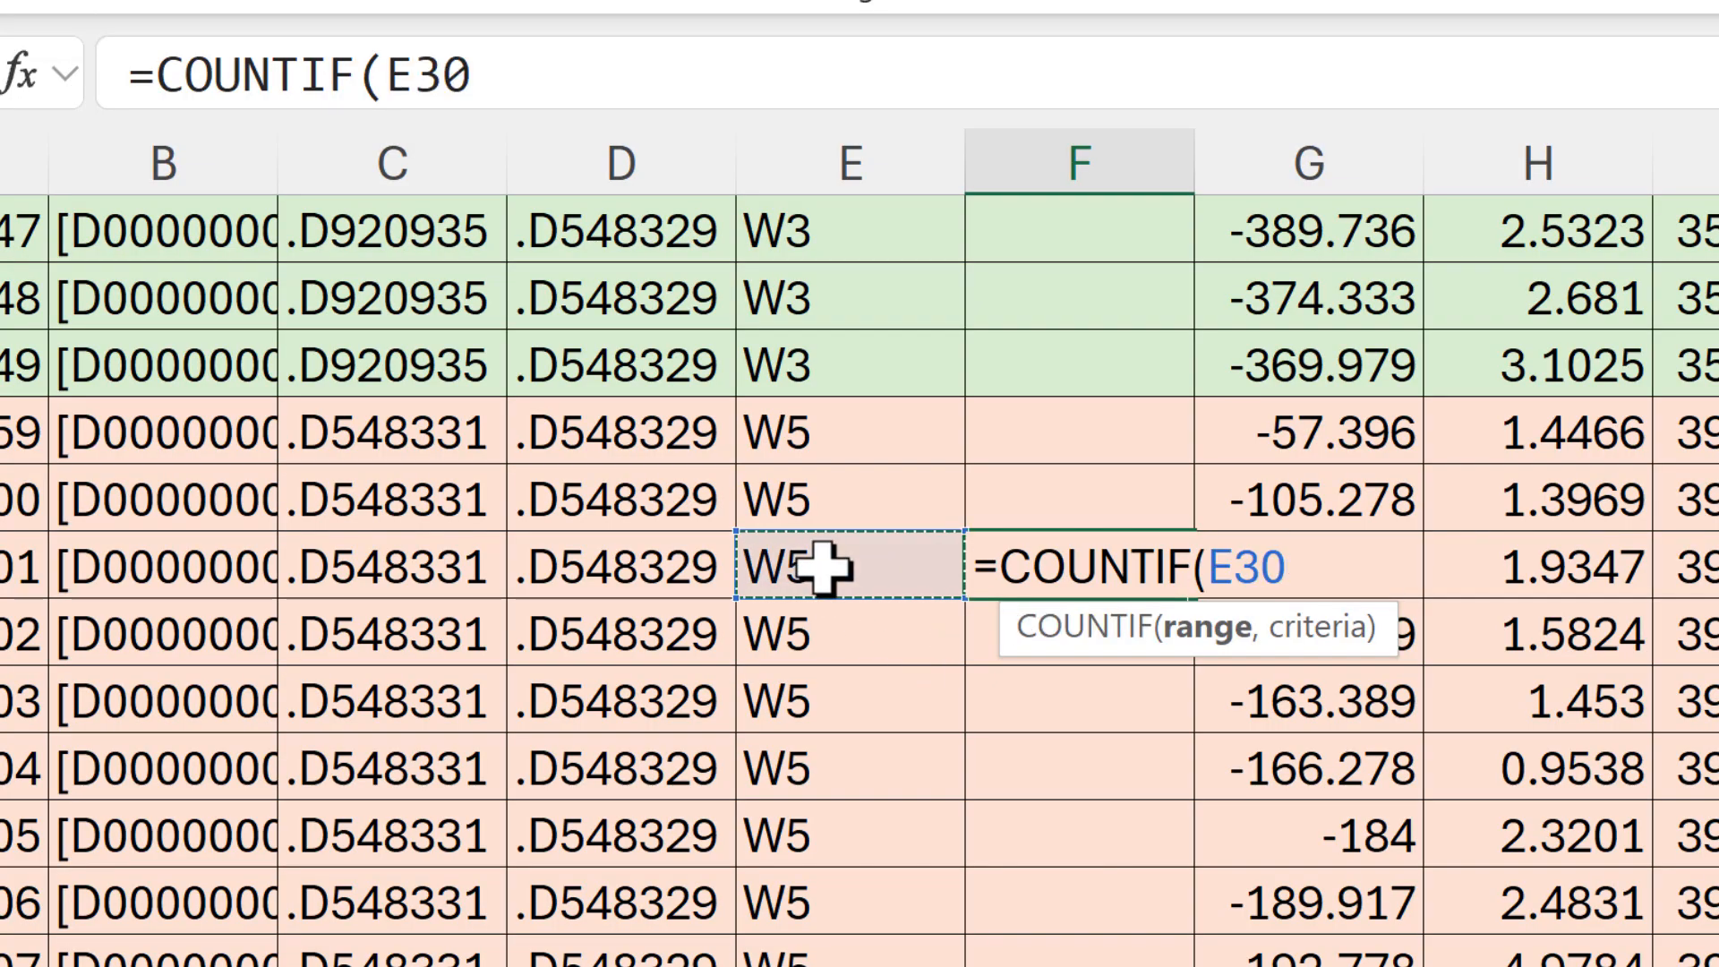
{"action": "left_click_drag", "start_coordinate": [823, 566], "coordinate": [823, 385]}
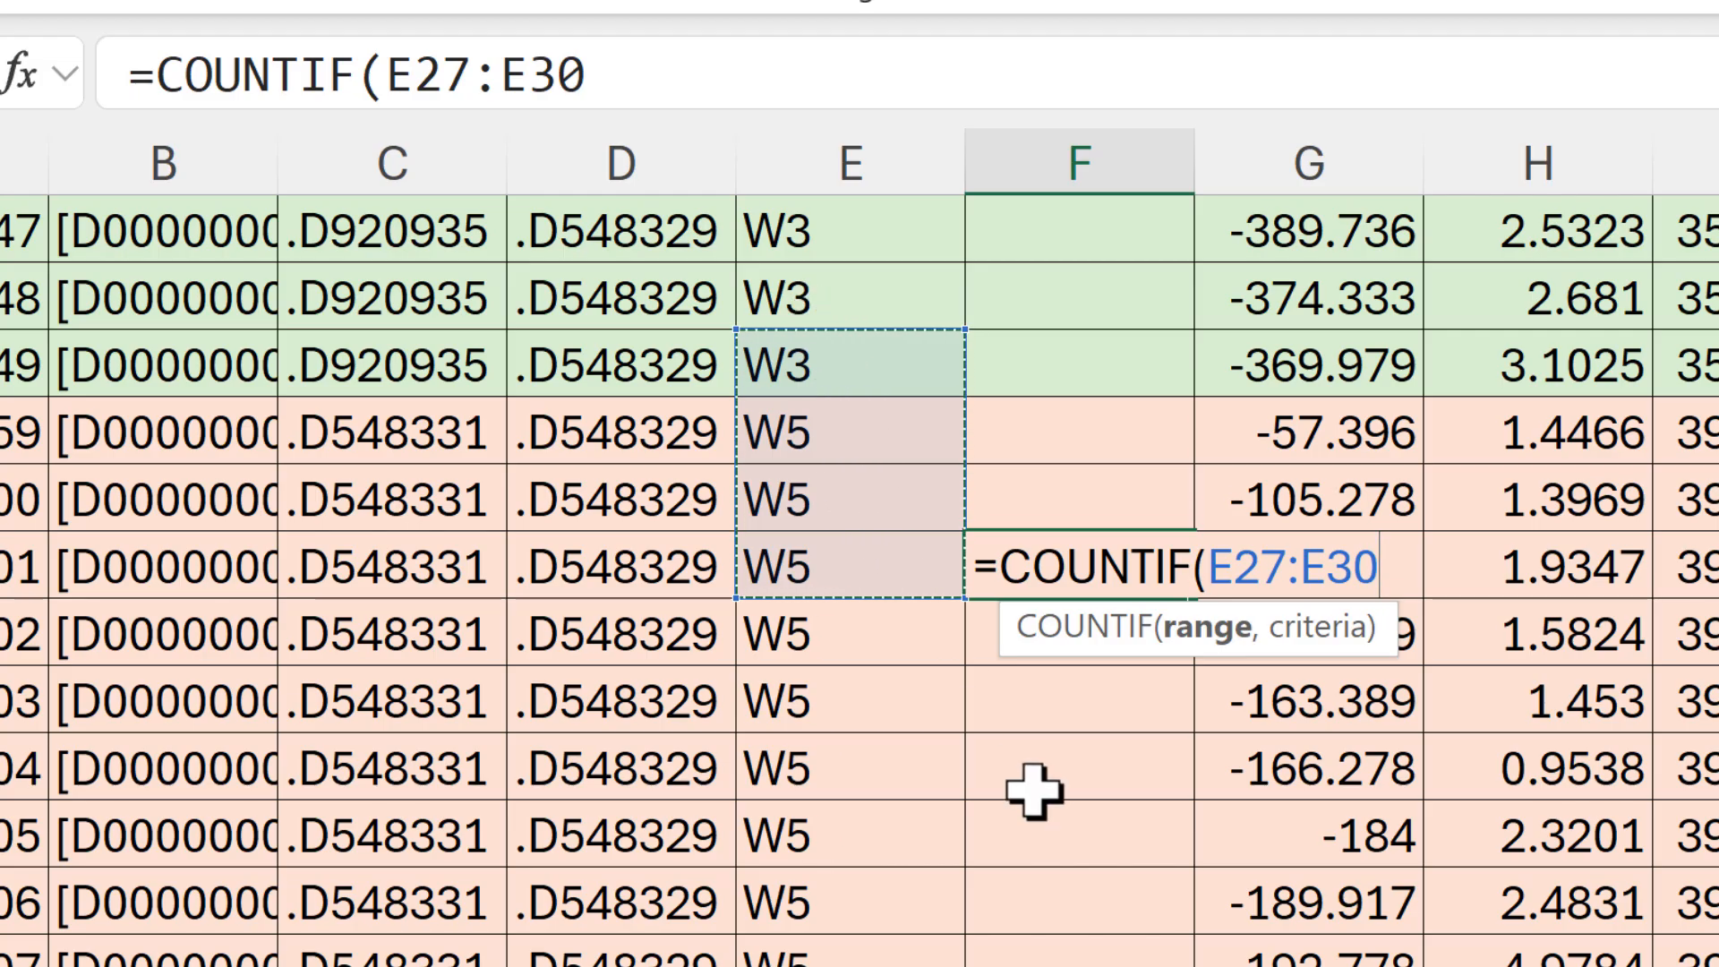
{"action": "type", "text": ","}
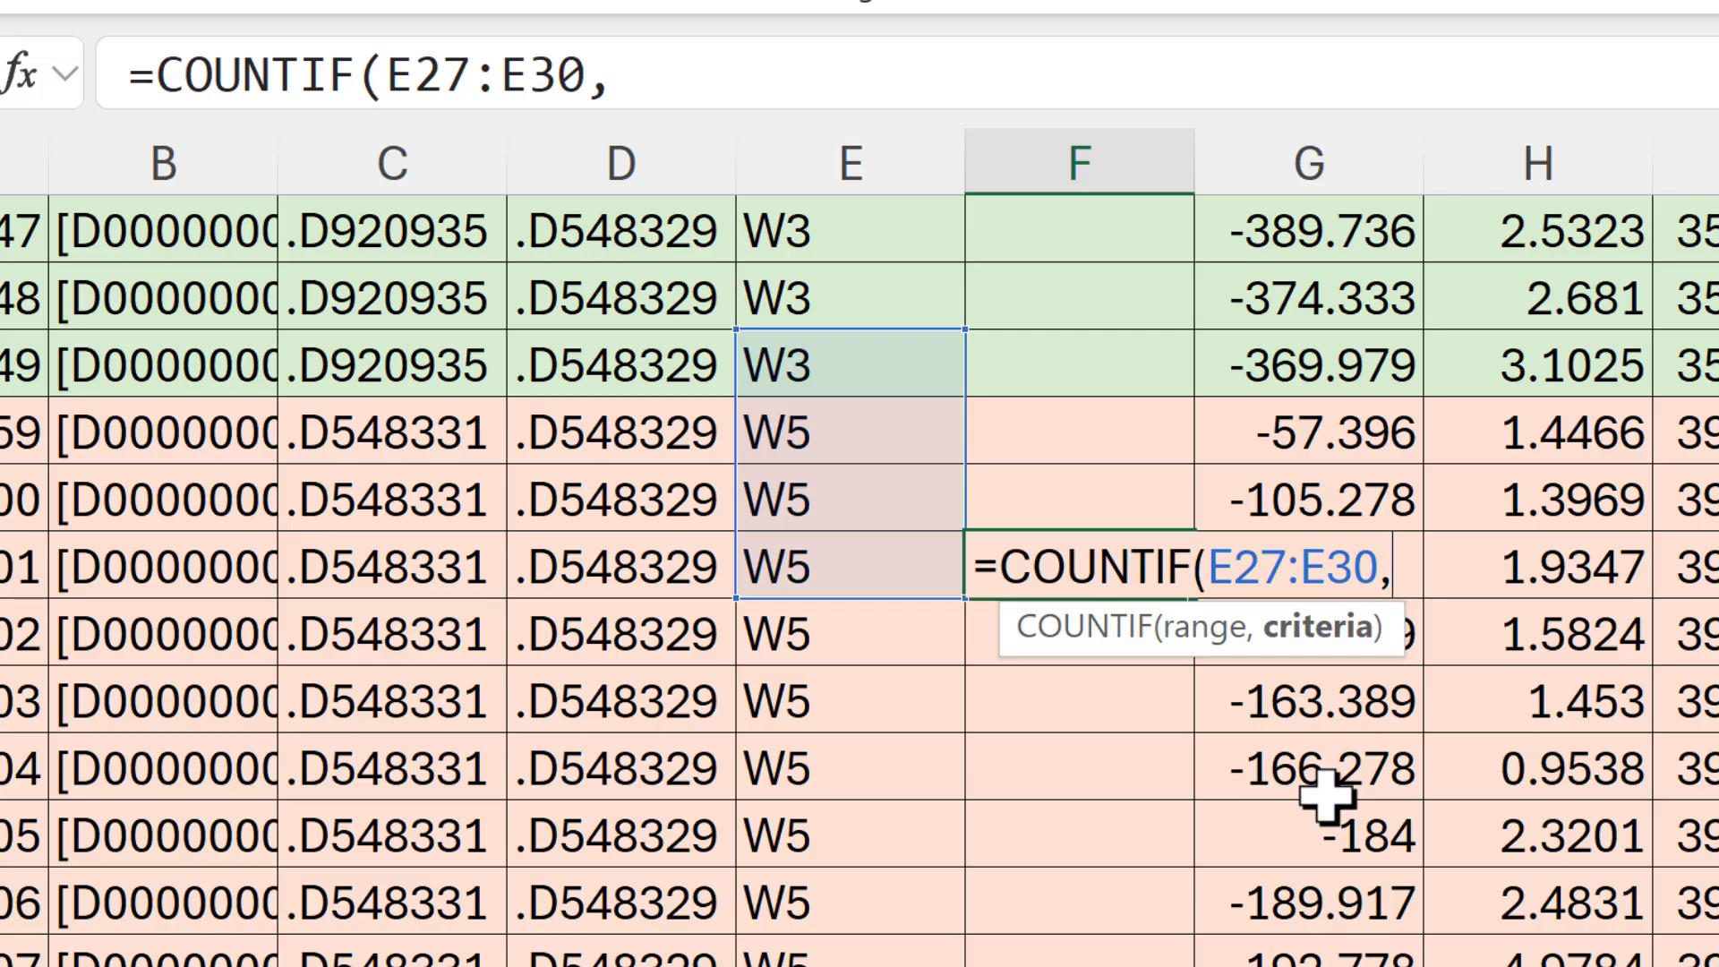
{"action": "type", "text": "\"W5"}
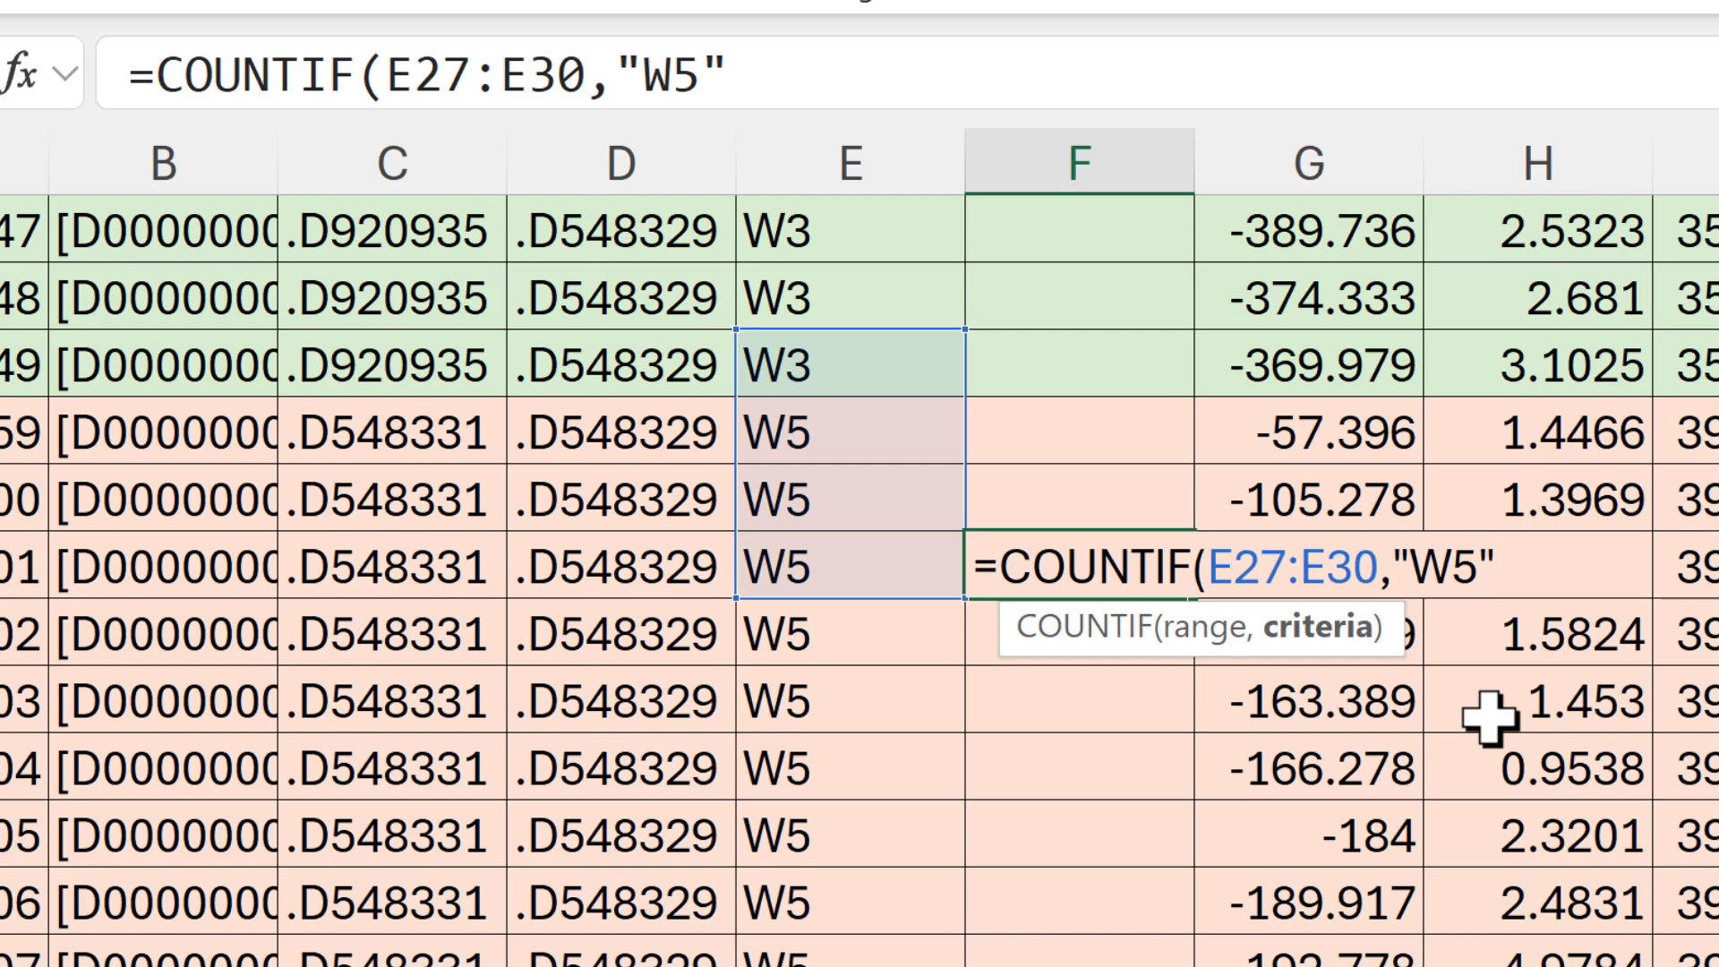
{"action": "type", "text": ")"}
{"action": "key", "text": "Return"}
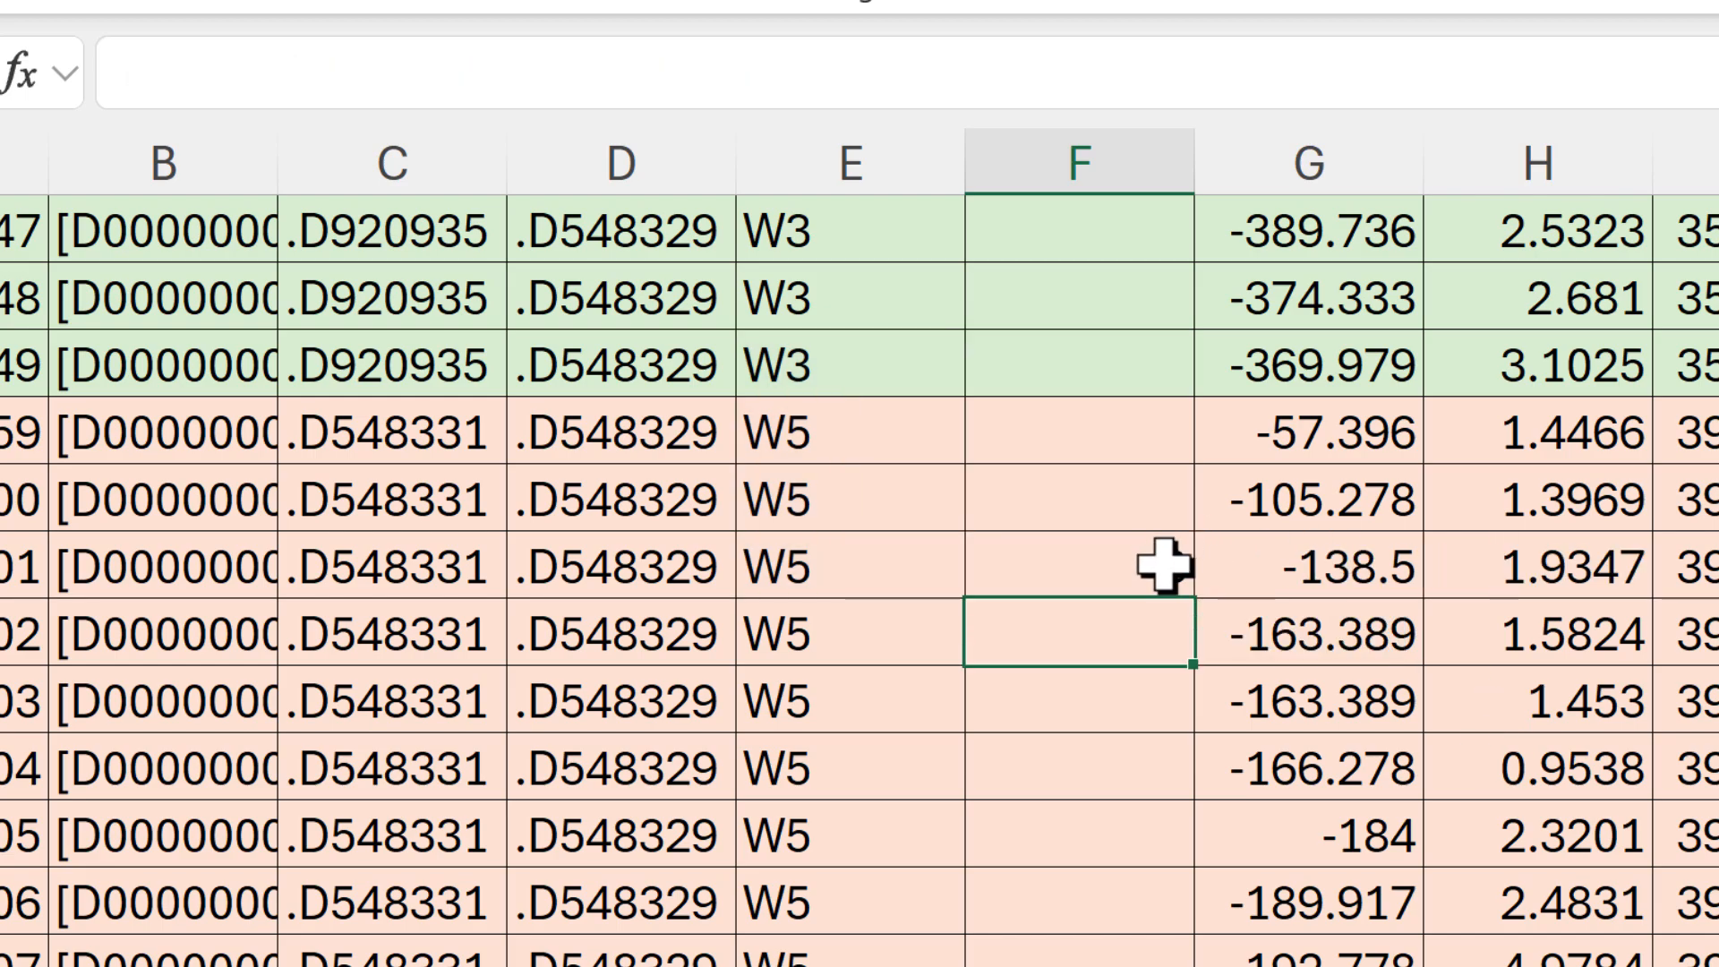
Step: Fill the COUNTIF formula from F30 down to F44 and up to F25
{"action": "left_click", "coordinate": [1162, 564]}
{"action": "left_click_drag", "start_coordinate": [1192, 615], "coordinate": [1092, 966]}
{"action": "left_click", "coordinate": [1030, 207]}
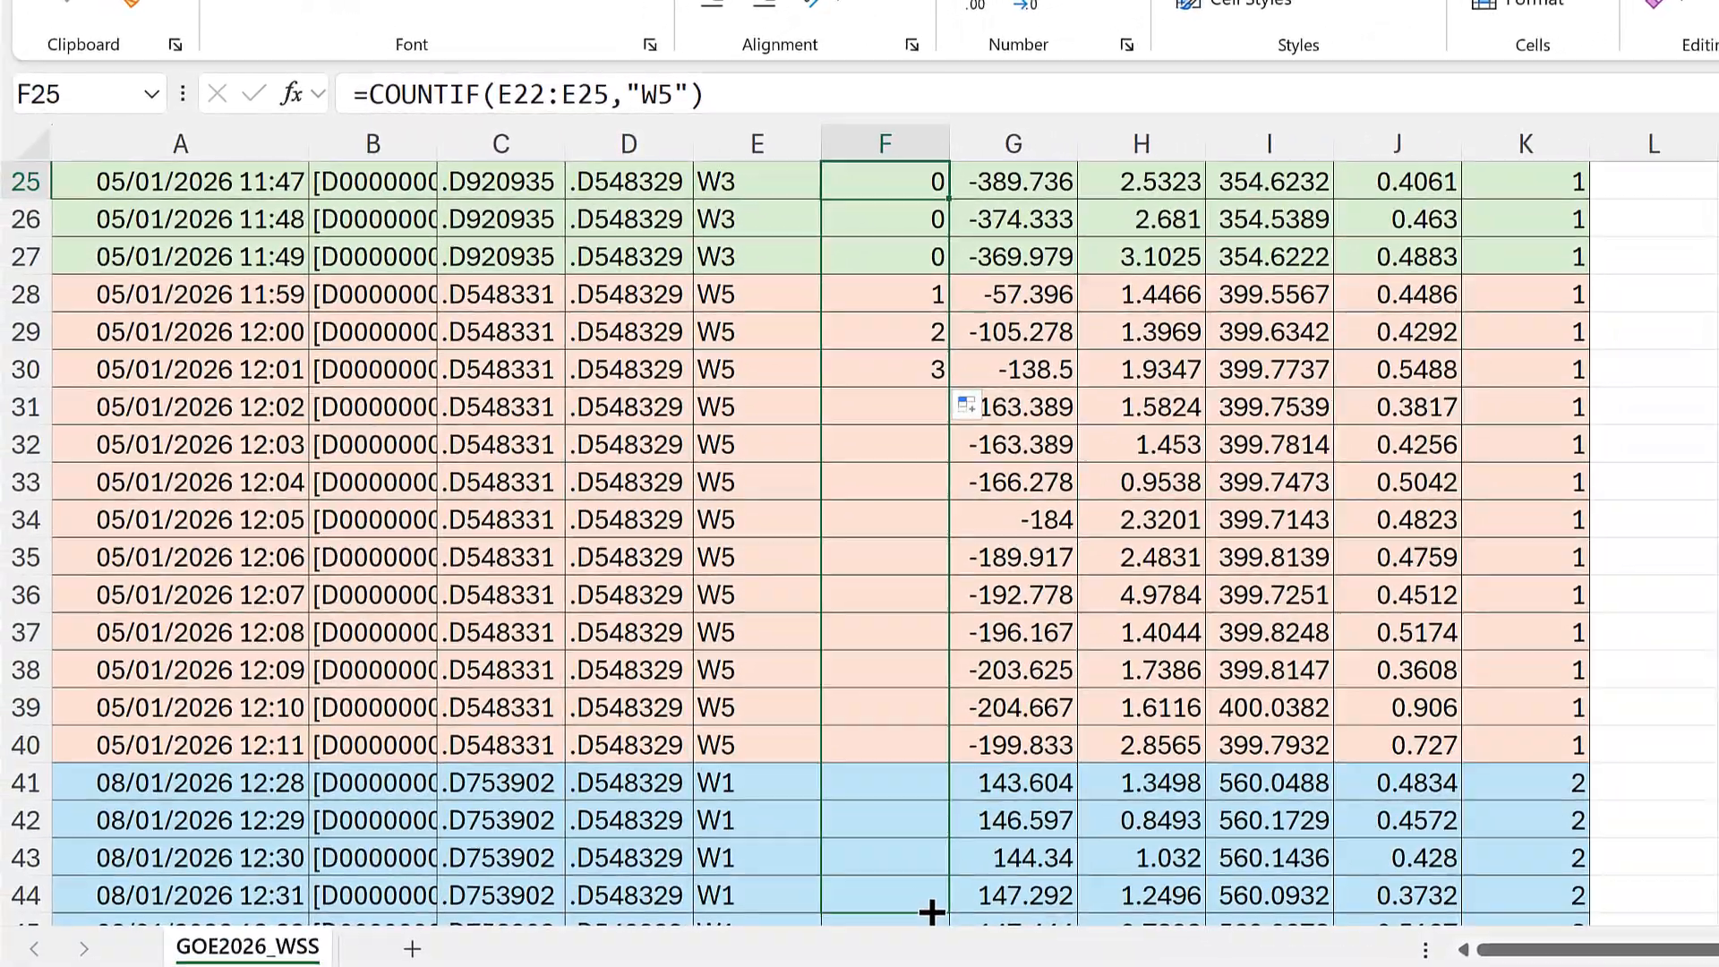
{"action": "left_click_drag", "start_coordinate": [931, 911], "coordinate": [931, 912]}
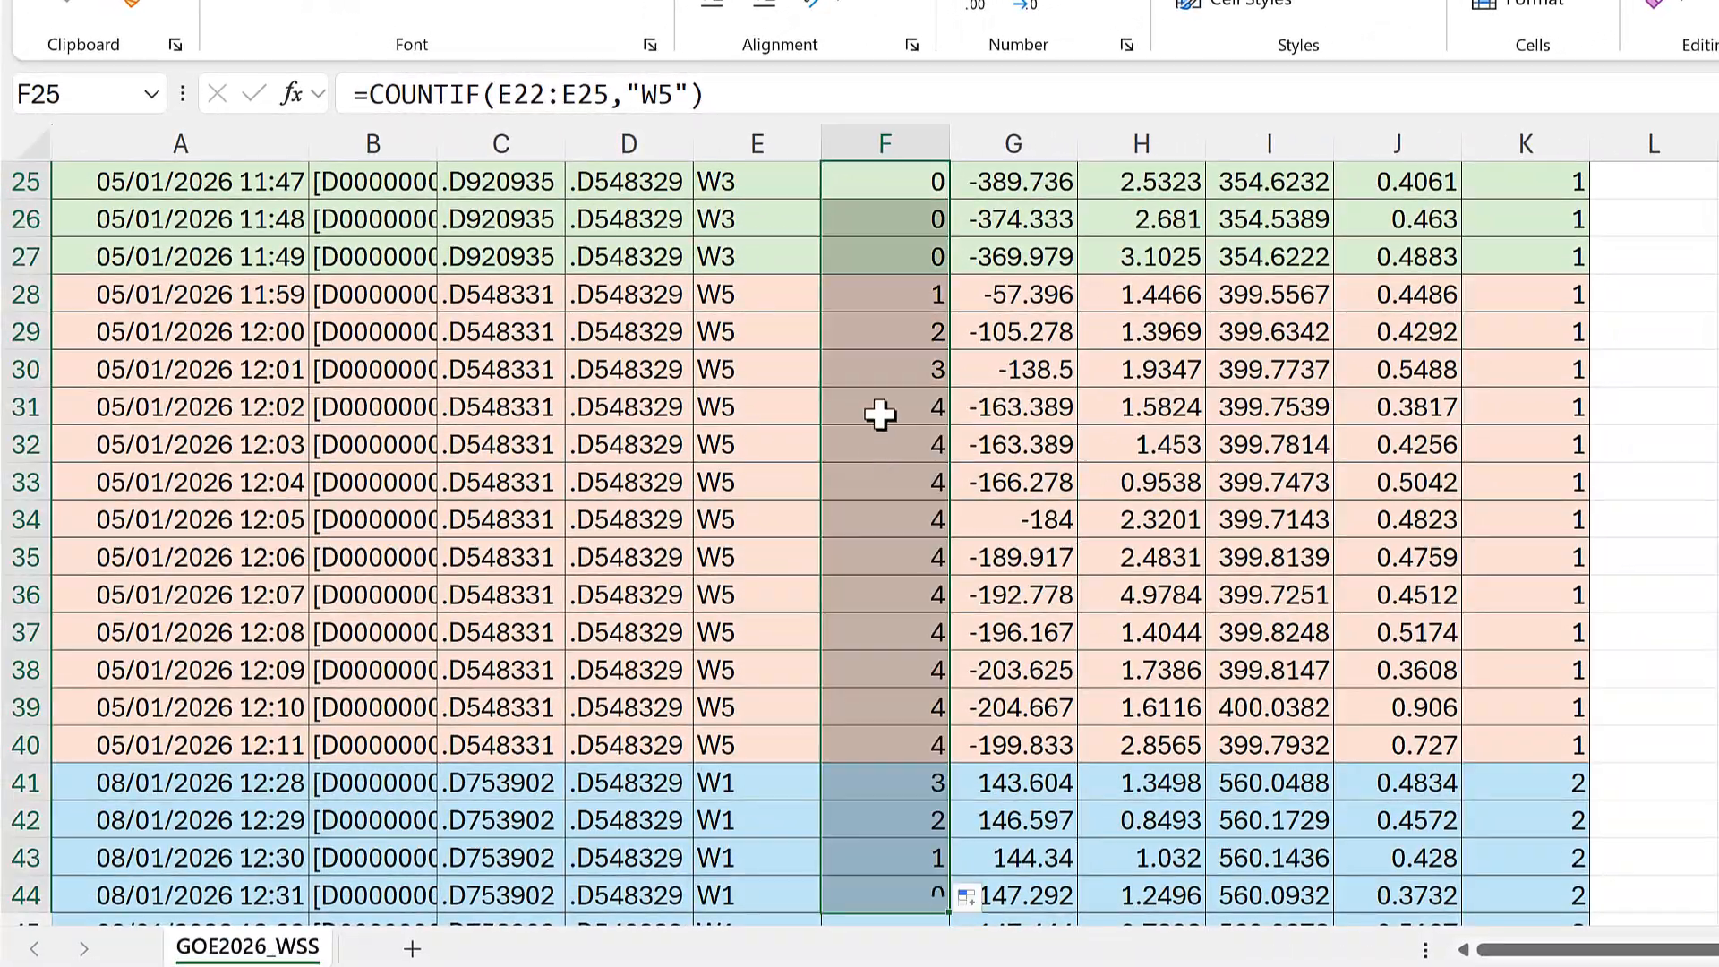
Step: Examine the range counted by the COUNTIF formula in F25 and the formulas beside the first W5 rows
{"action": "left_click", "coordinate": [882, 414]}
{"action": "scroll", "coordinate": [895, 394], "scroll_direction": "up", "scroll_amount": 2}
{"action": "left_click", "coordinate": [903, 407]}
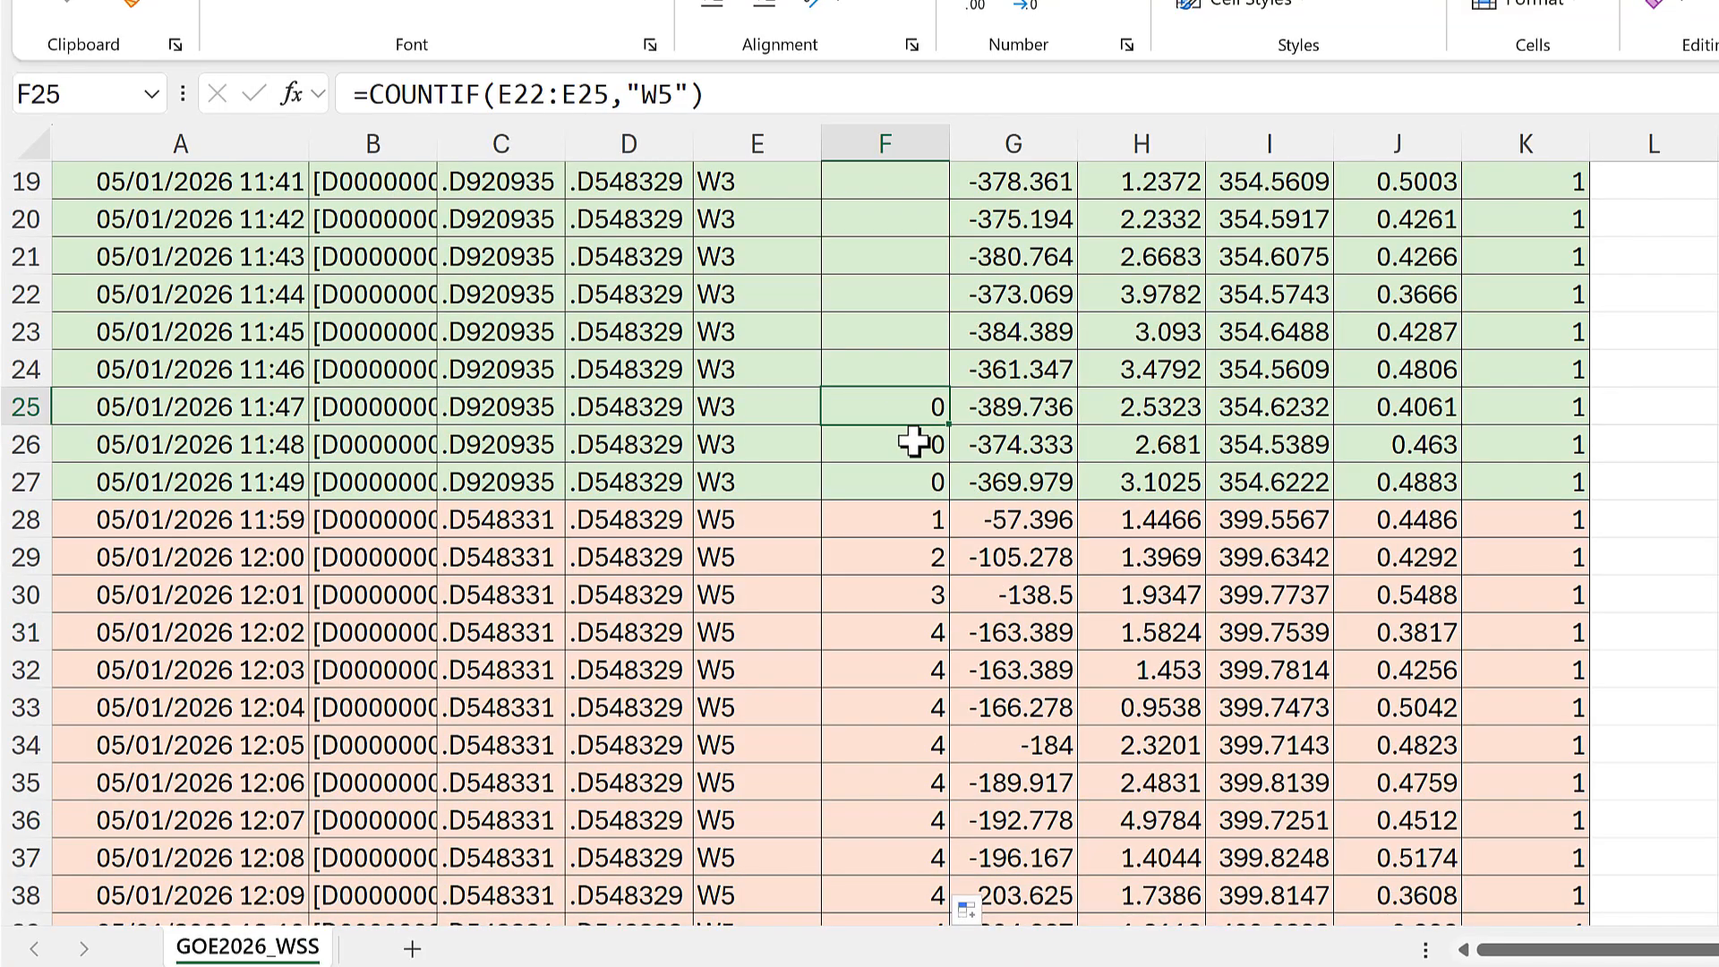
{"action": "double_click", "coordinate": [861, 394]}
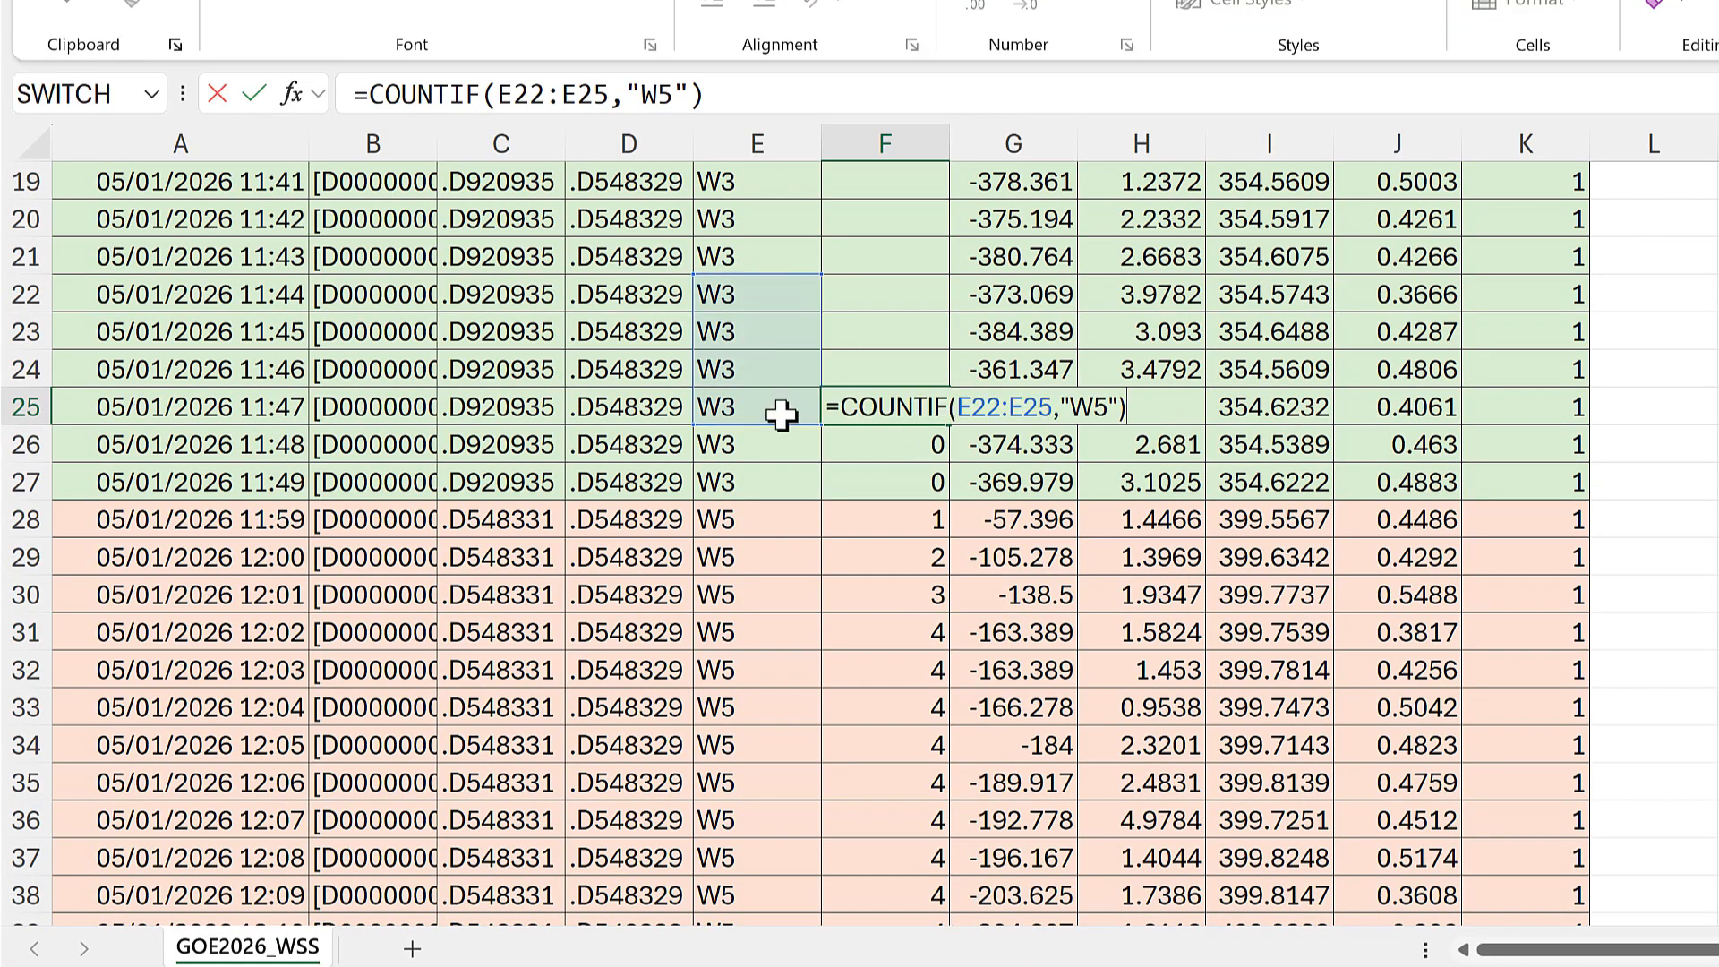
{"action": "key", "text": "Return"}
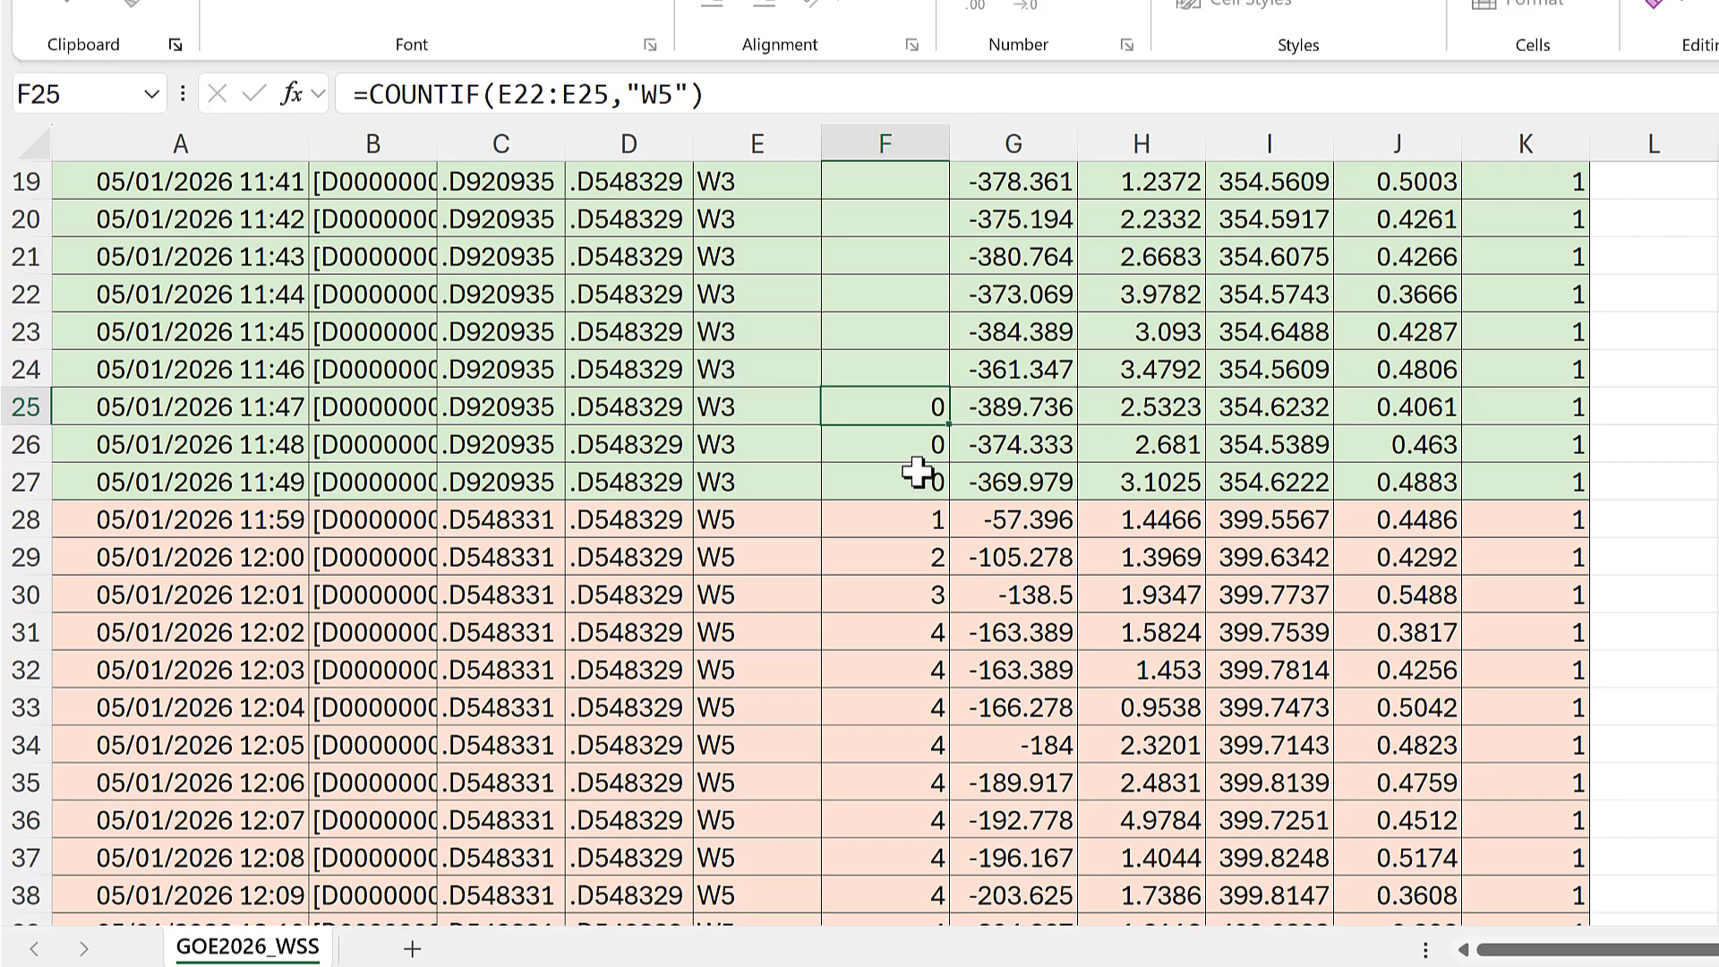
{"action": "scroll", "coordinate": [900, 409], "scroll_direction": "down", "scroll_amount": 1}
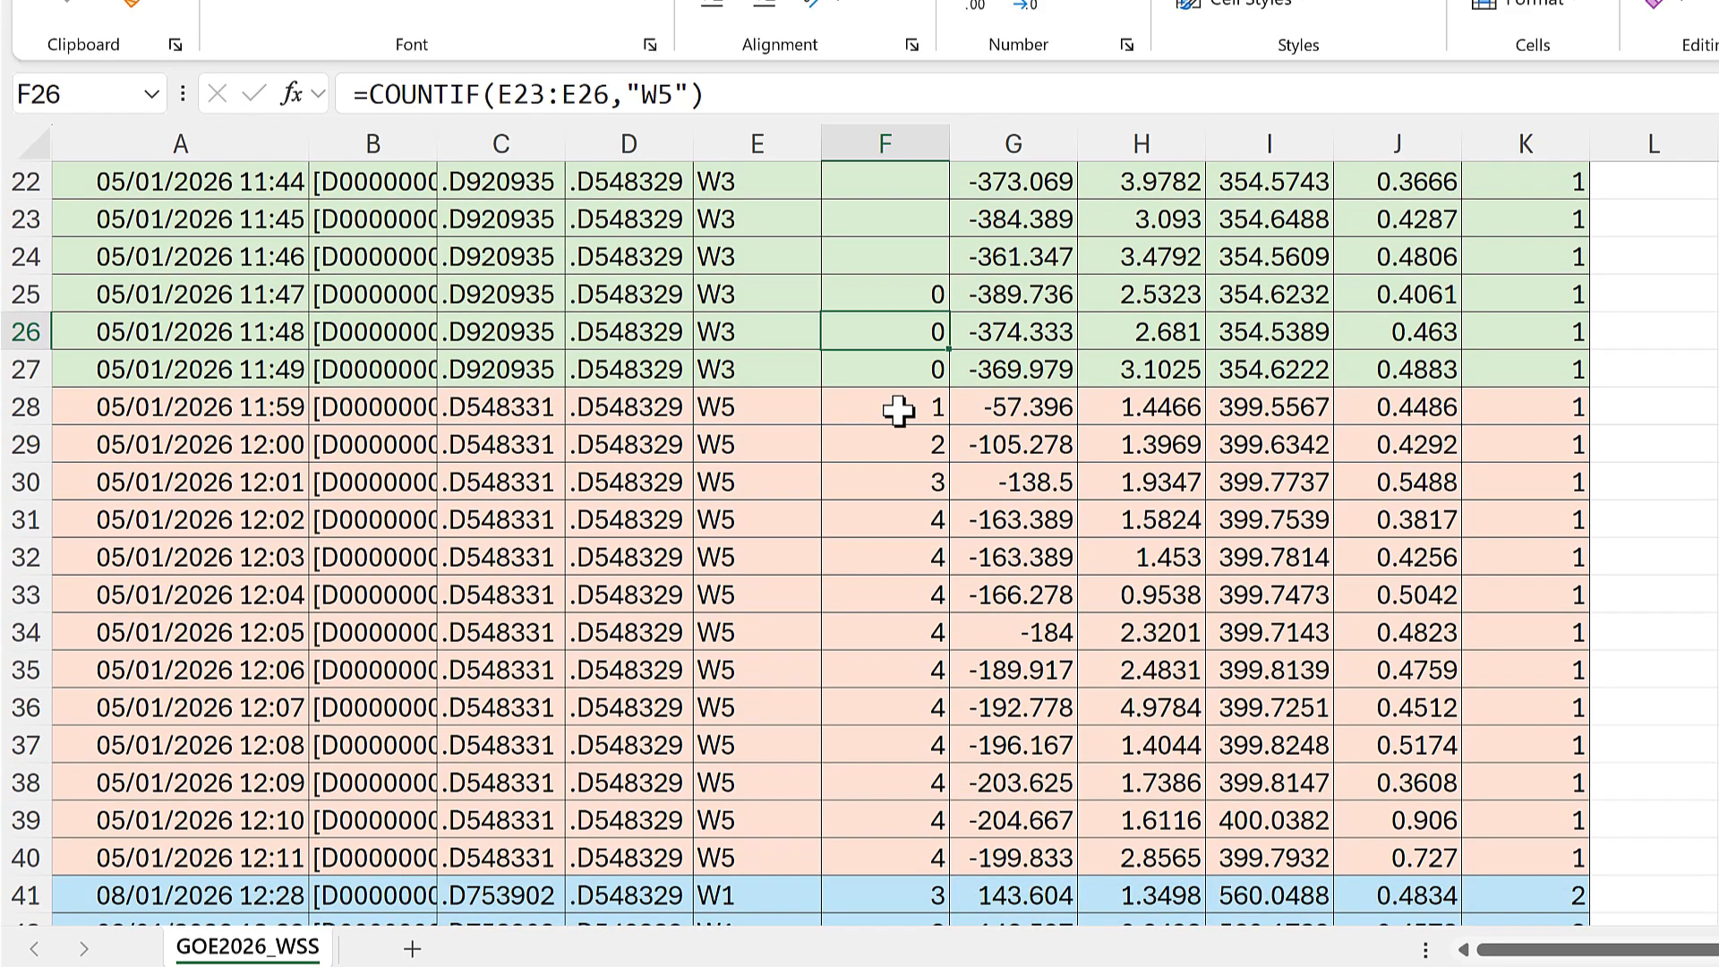
{"action": "left_click", "coordinate": [896, 412]}
{"action": "key", "text": "Down"}
{"action": "key", "text": "Down"}
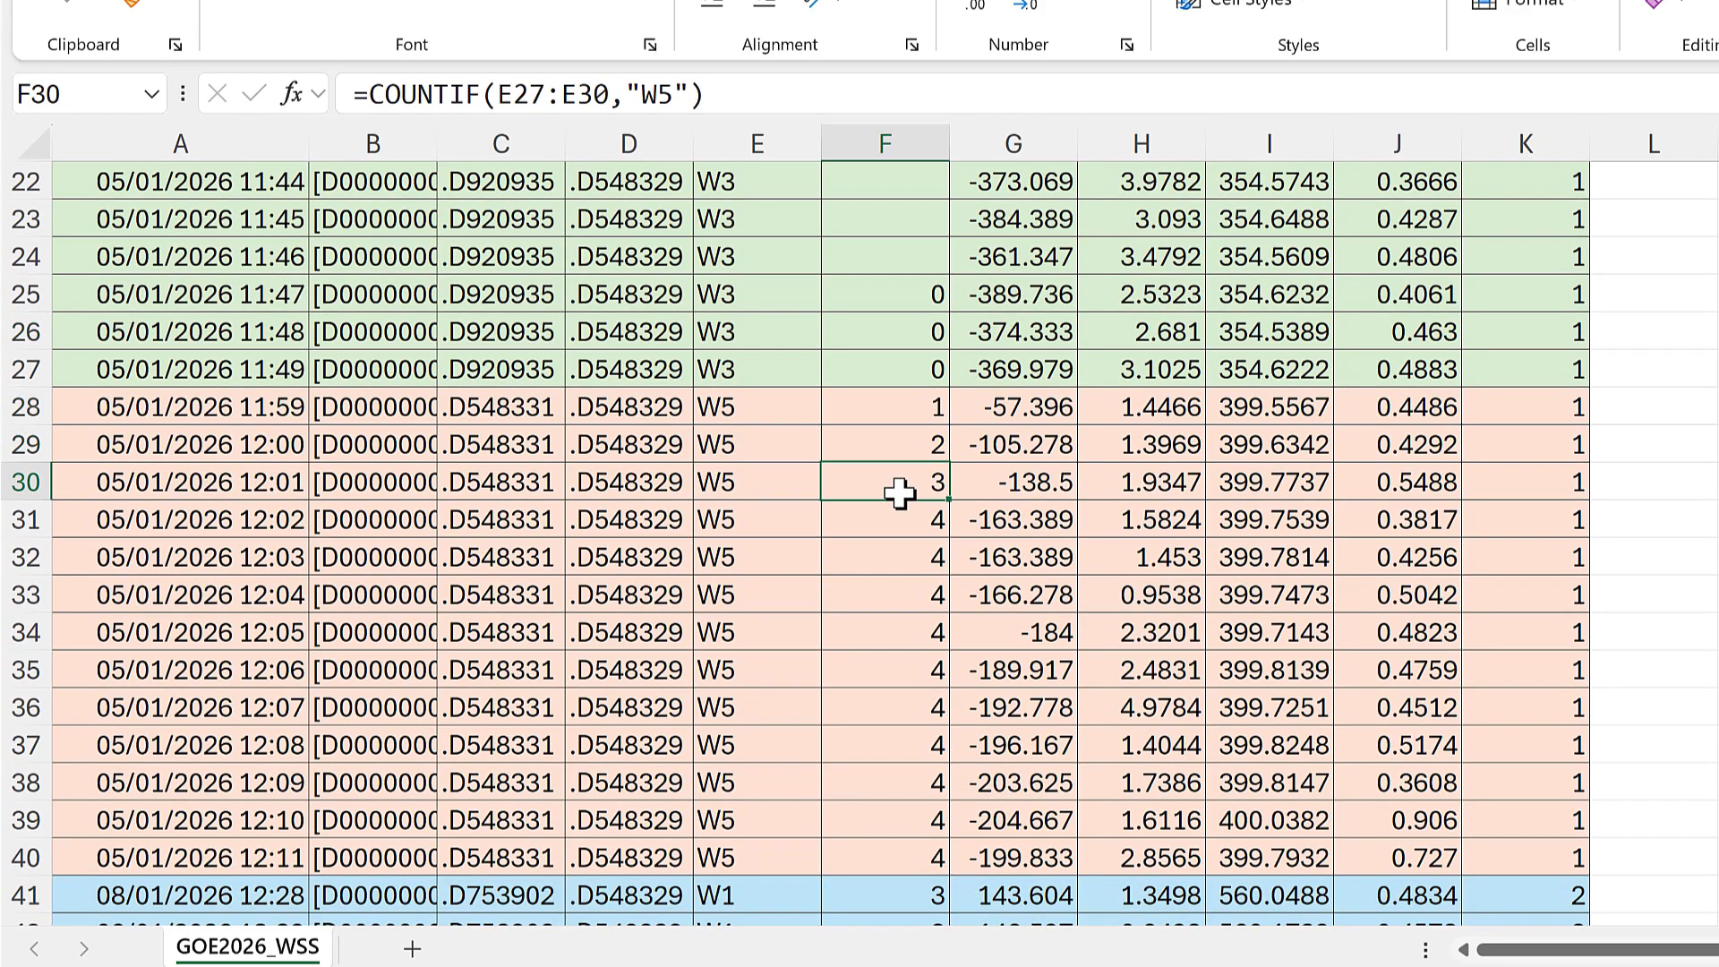
Step: Examine the ranges counted by the COUNTIF formulas in F33 and F44
{"action": "left_click", "coordinate": [911, 603]}
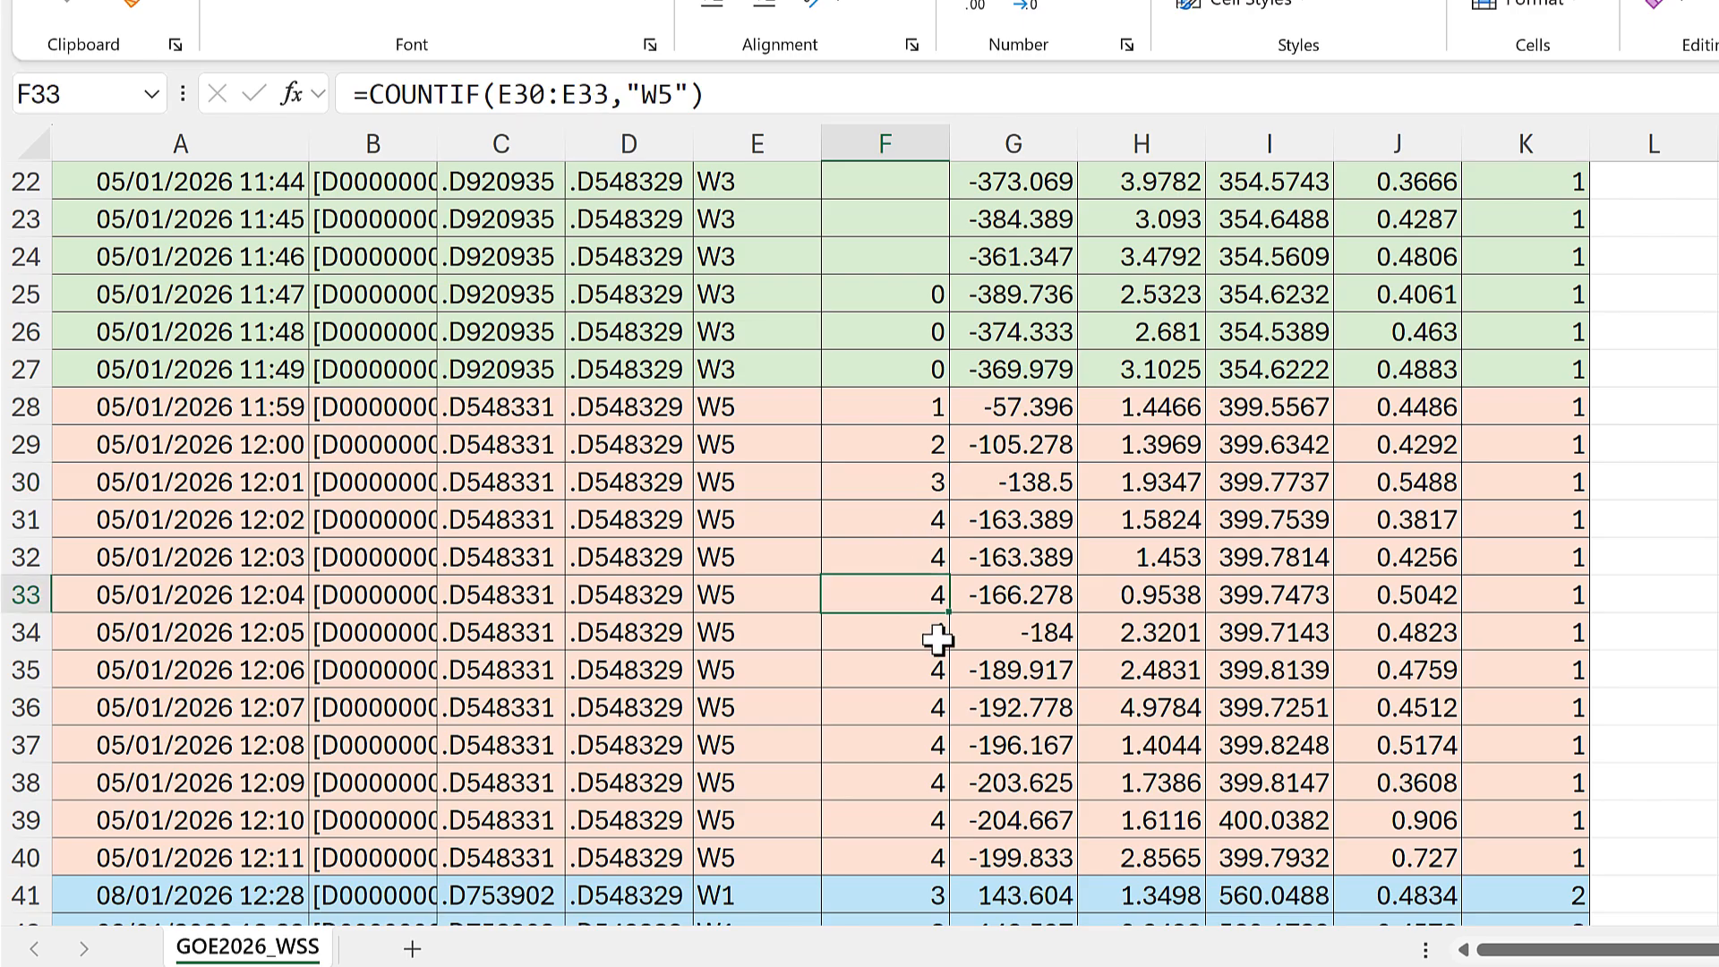
{"action": "key", "text": "F2"}
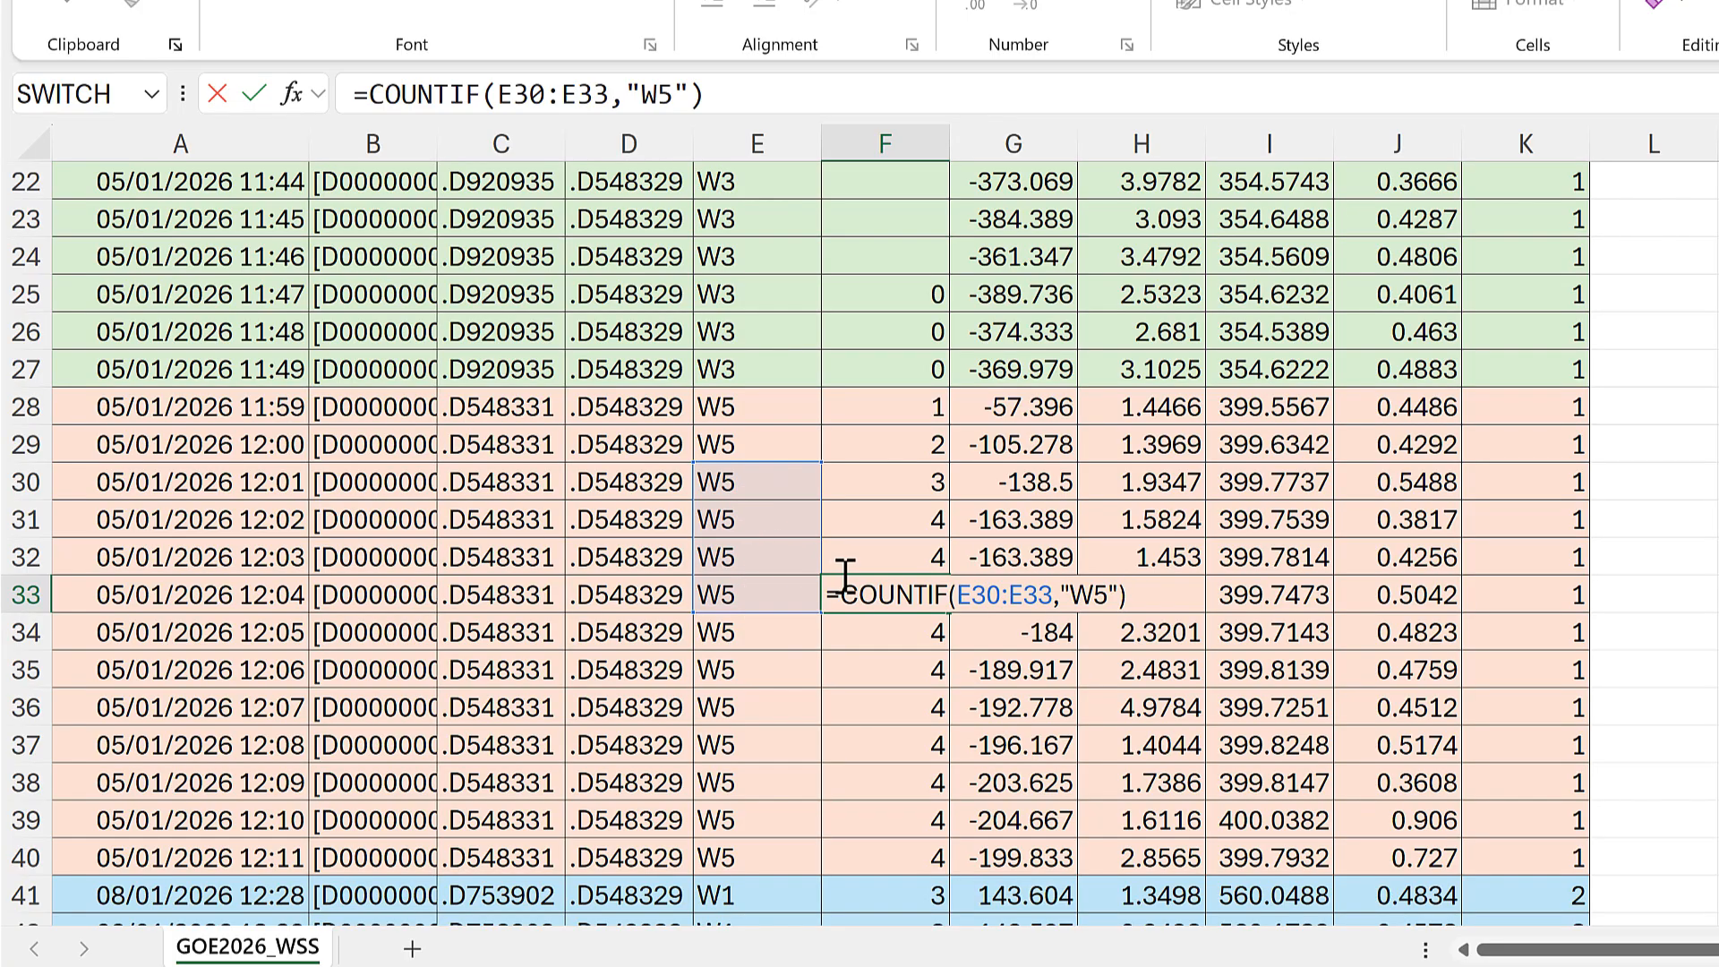
{"action": "key", "text": "Return"}
{"action": "scroll", "coordinate": [884, 546], "scroll_direction": "down", "scroll_amount": 3}
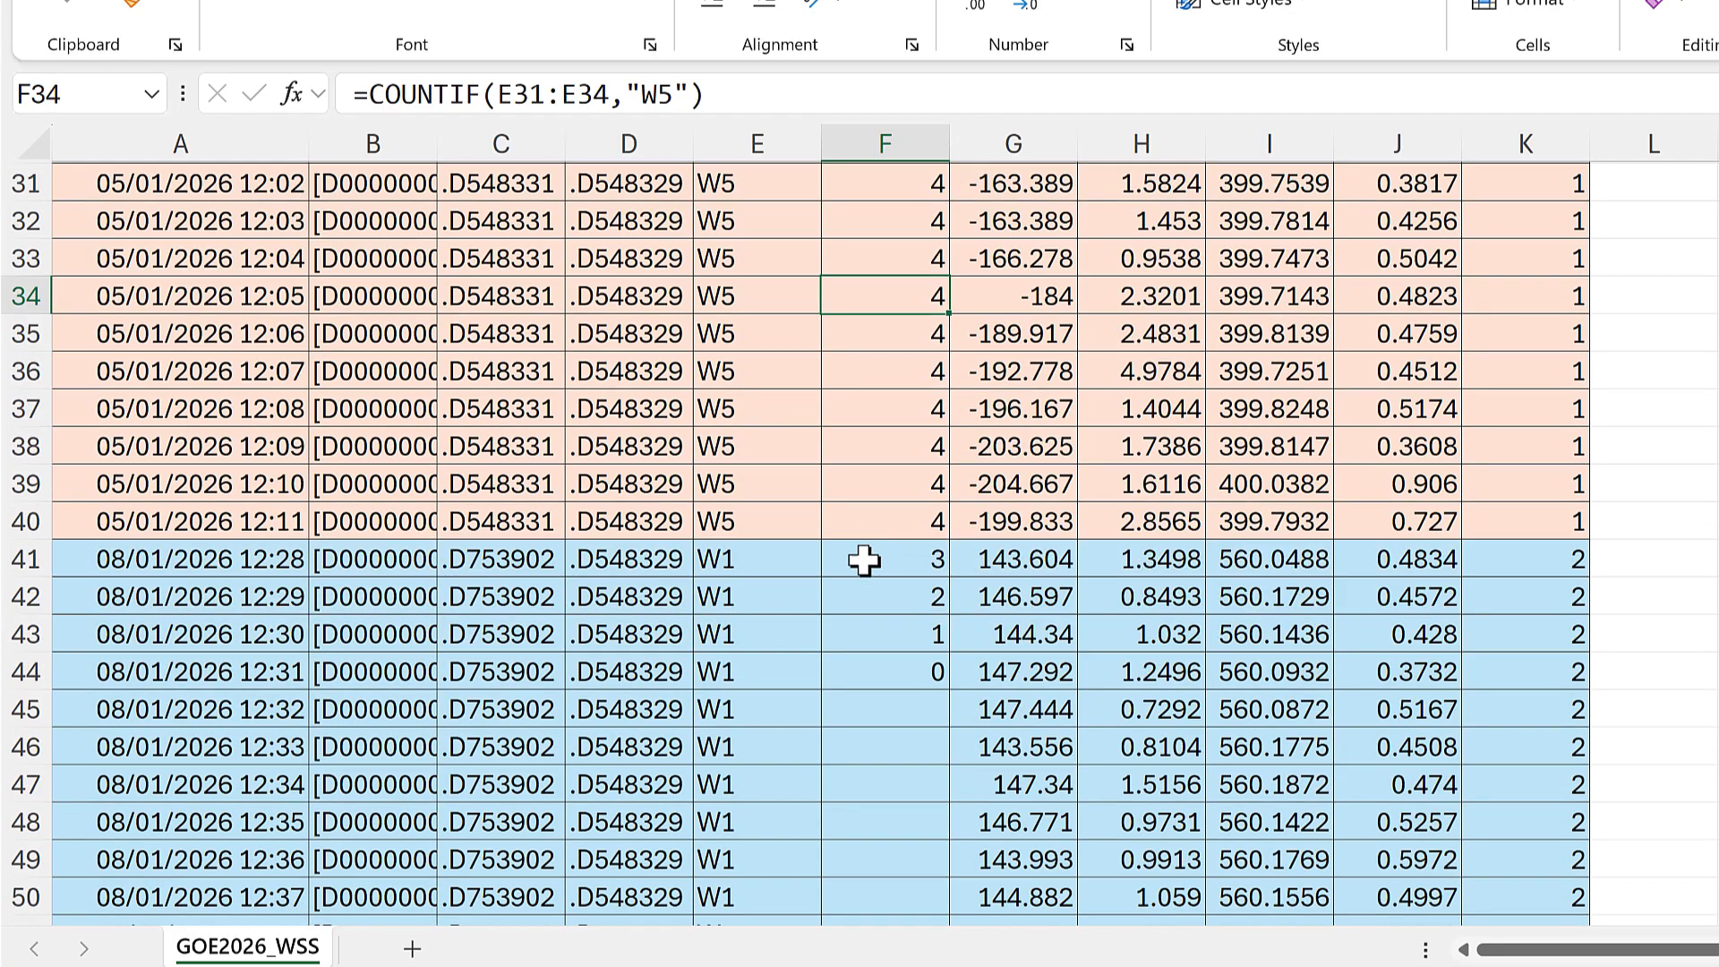
{"action": "left_click", "coordinate": [896, 670]}
{"action": "key", "text": "F2"}
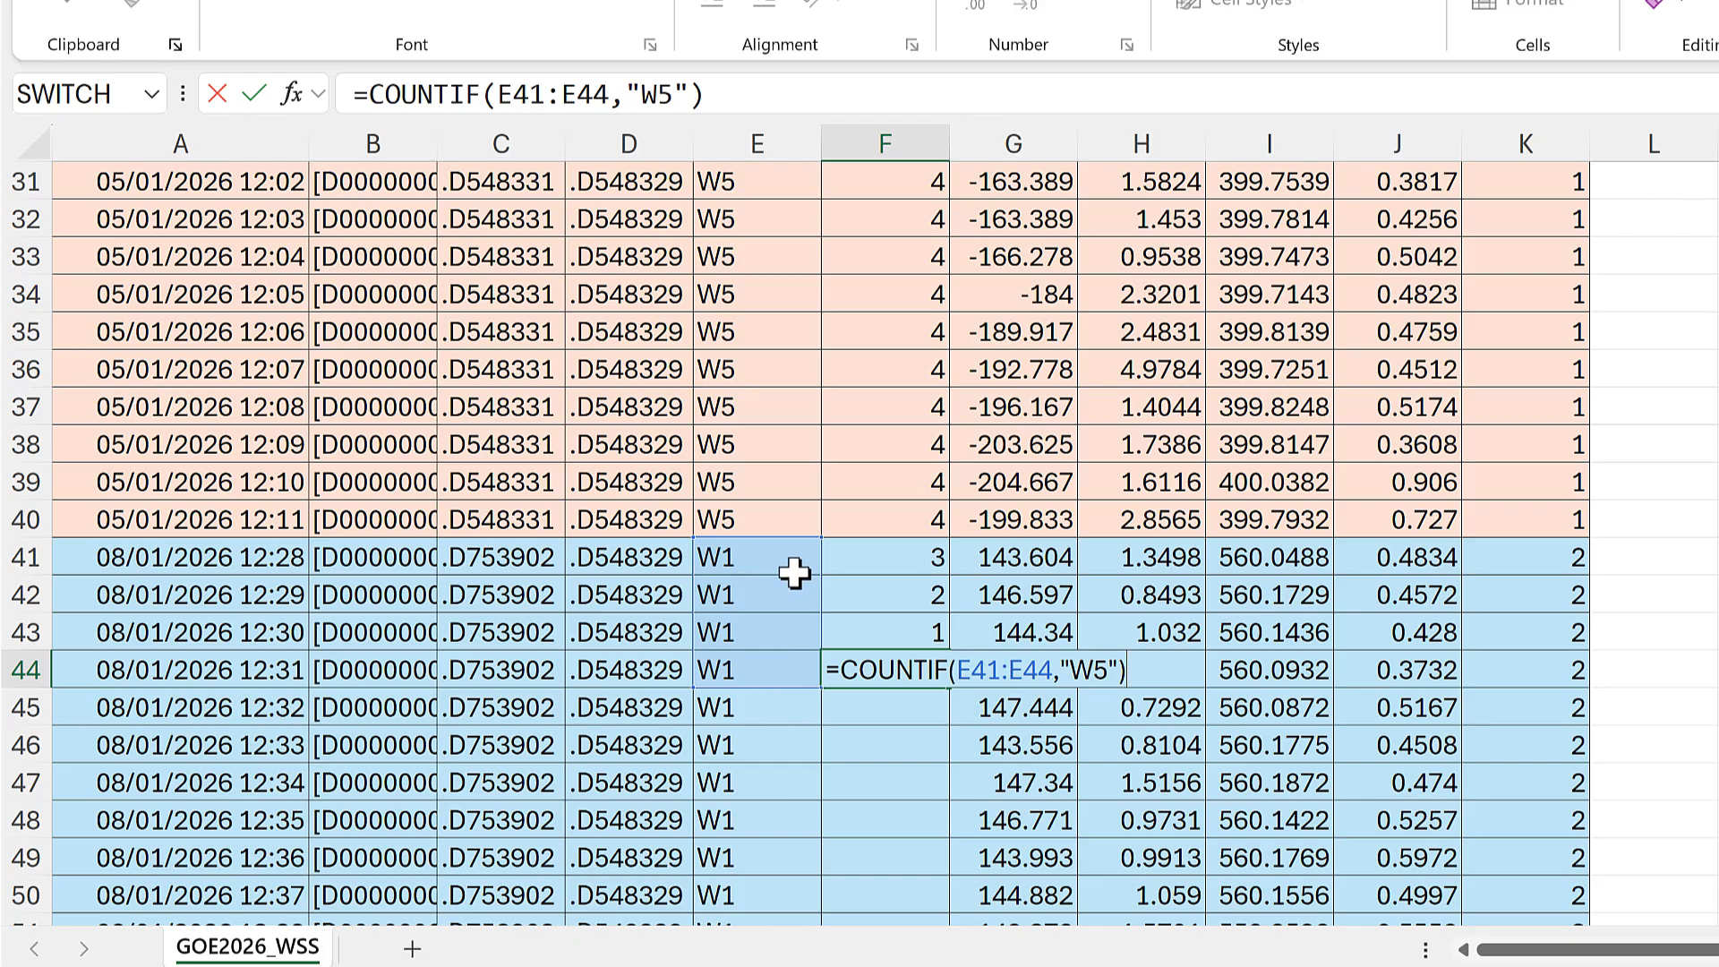
{"action": "key", "text": "Return"}
Step: Wrap the COUNTIF formula in F30 in an IF function that tests whether the count is <=3
{"action": "scroll", "coordinate": [883, 511], "scroll_direction": "up", "scroll_amount": 2}
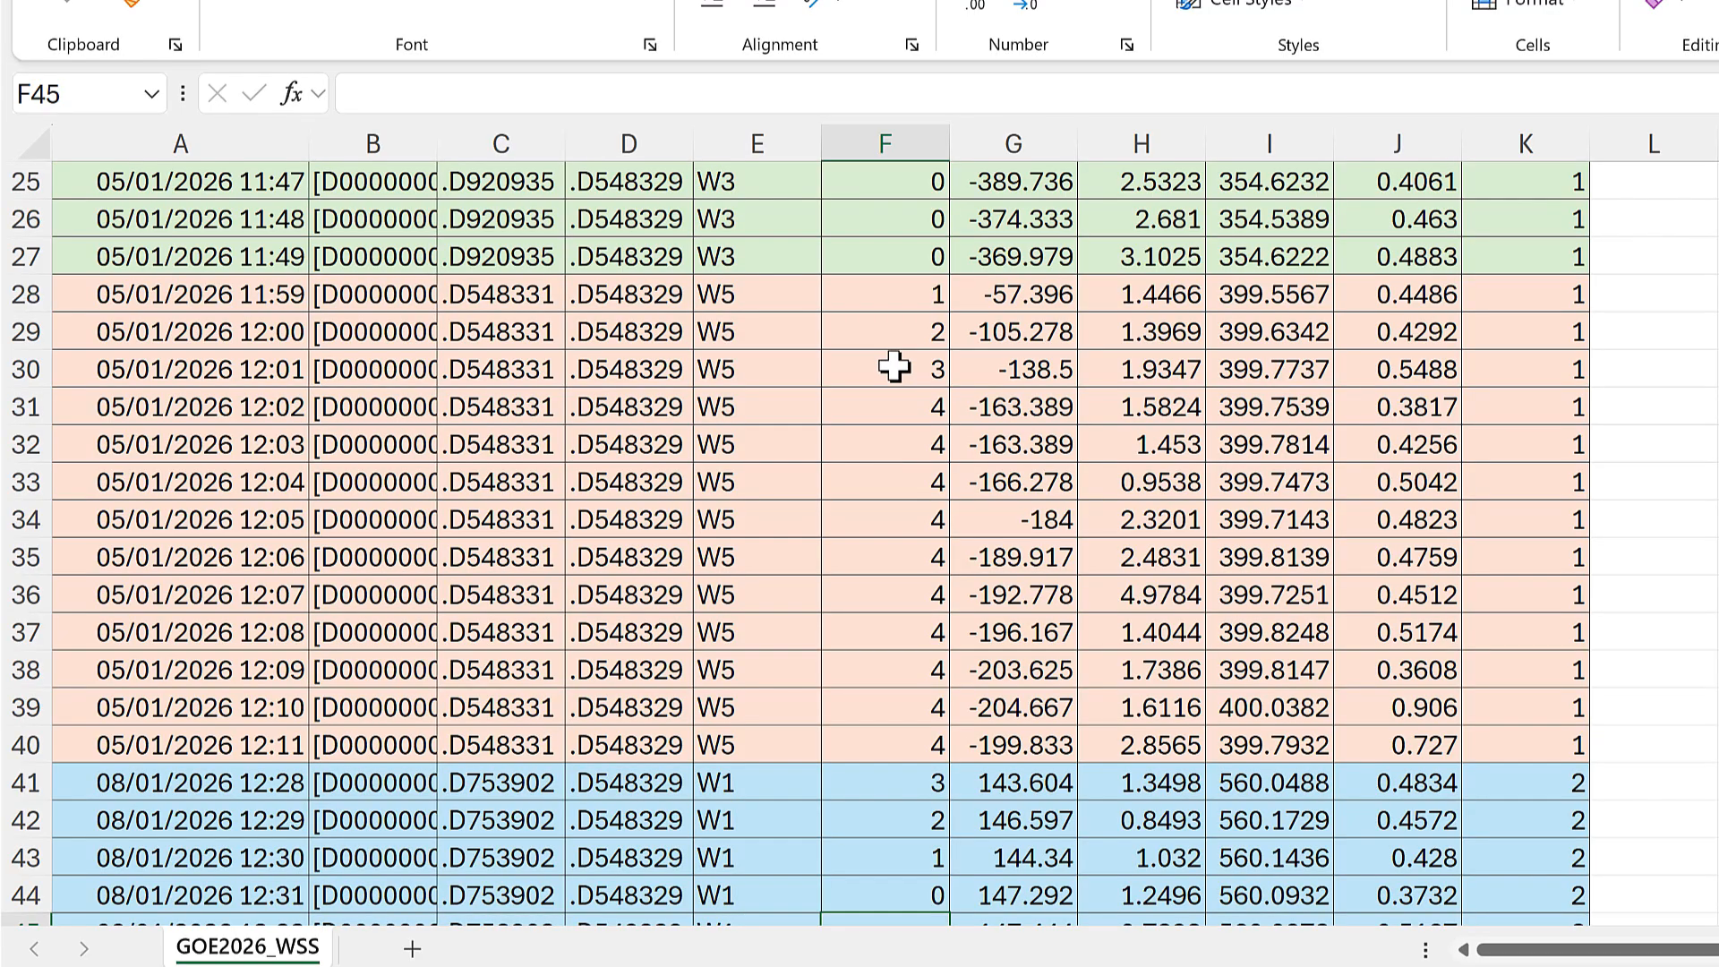
{"action": "left_click", "coordinate": [894, 368]}
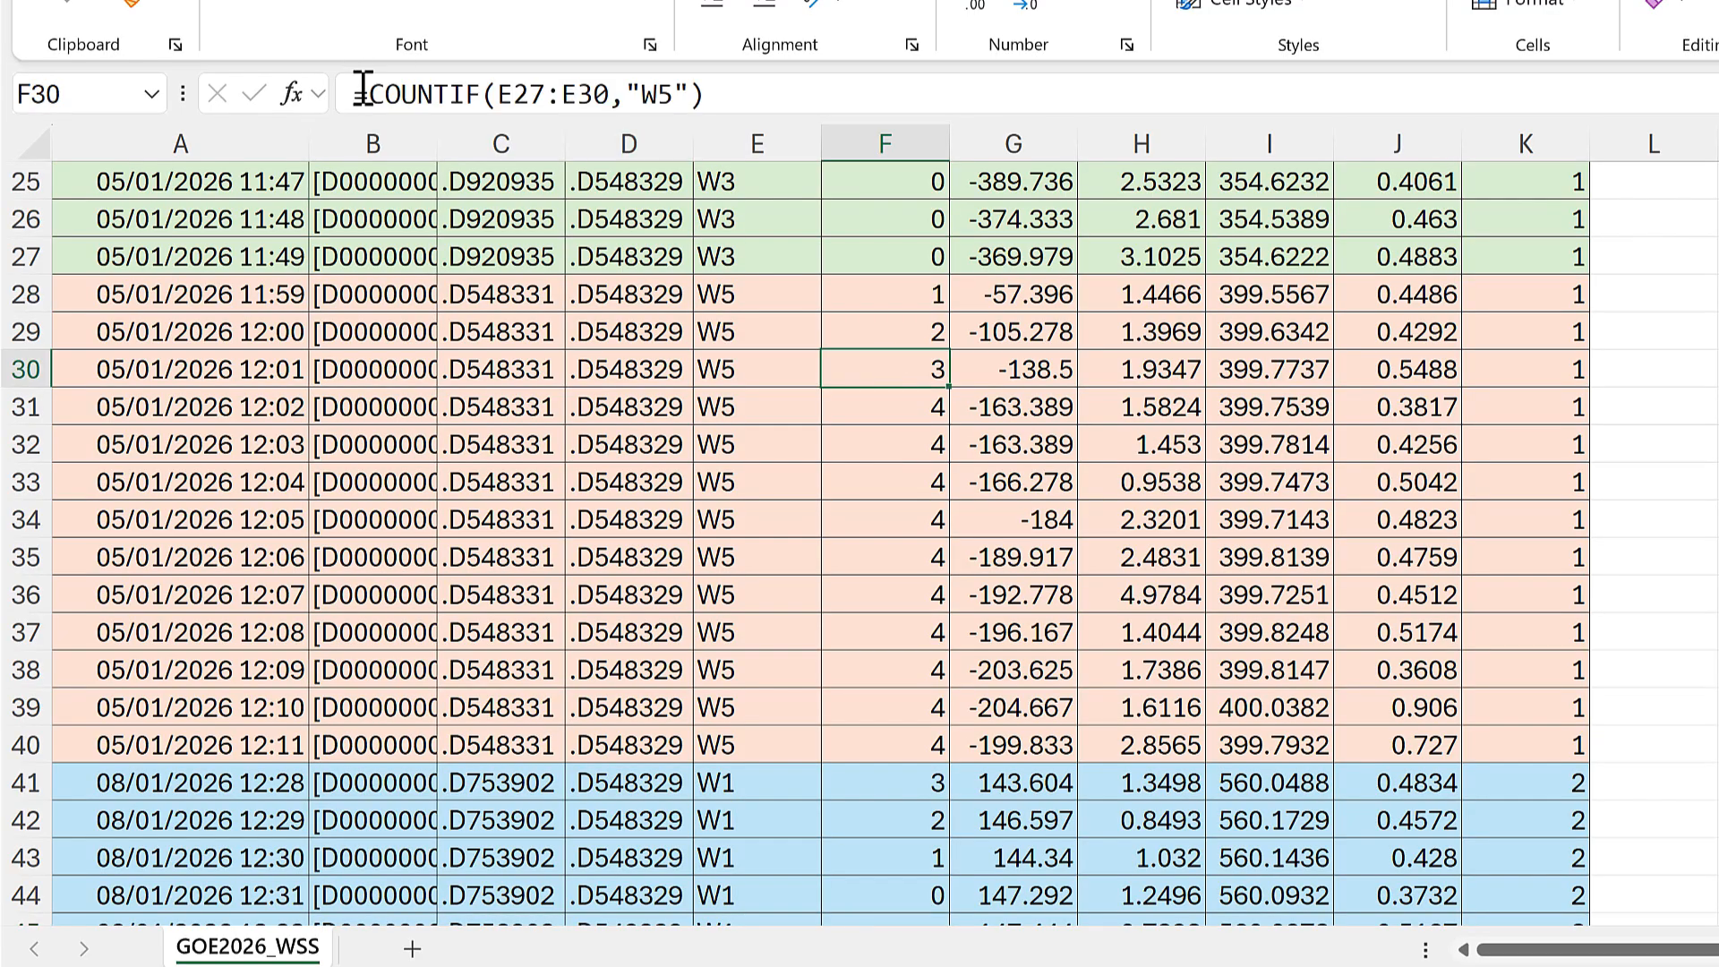
{"action": "left_click", "coordinate": [502, 93]}
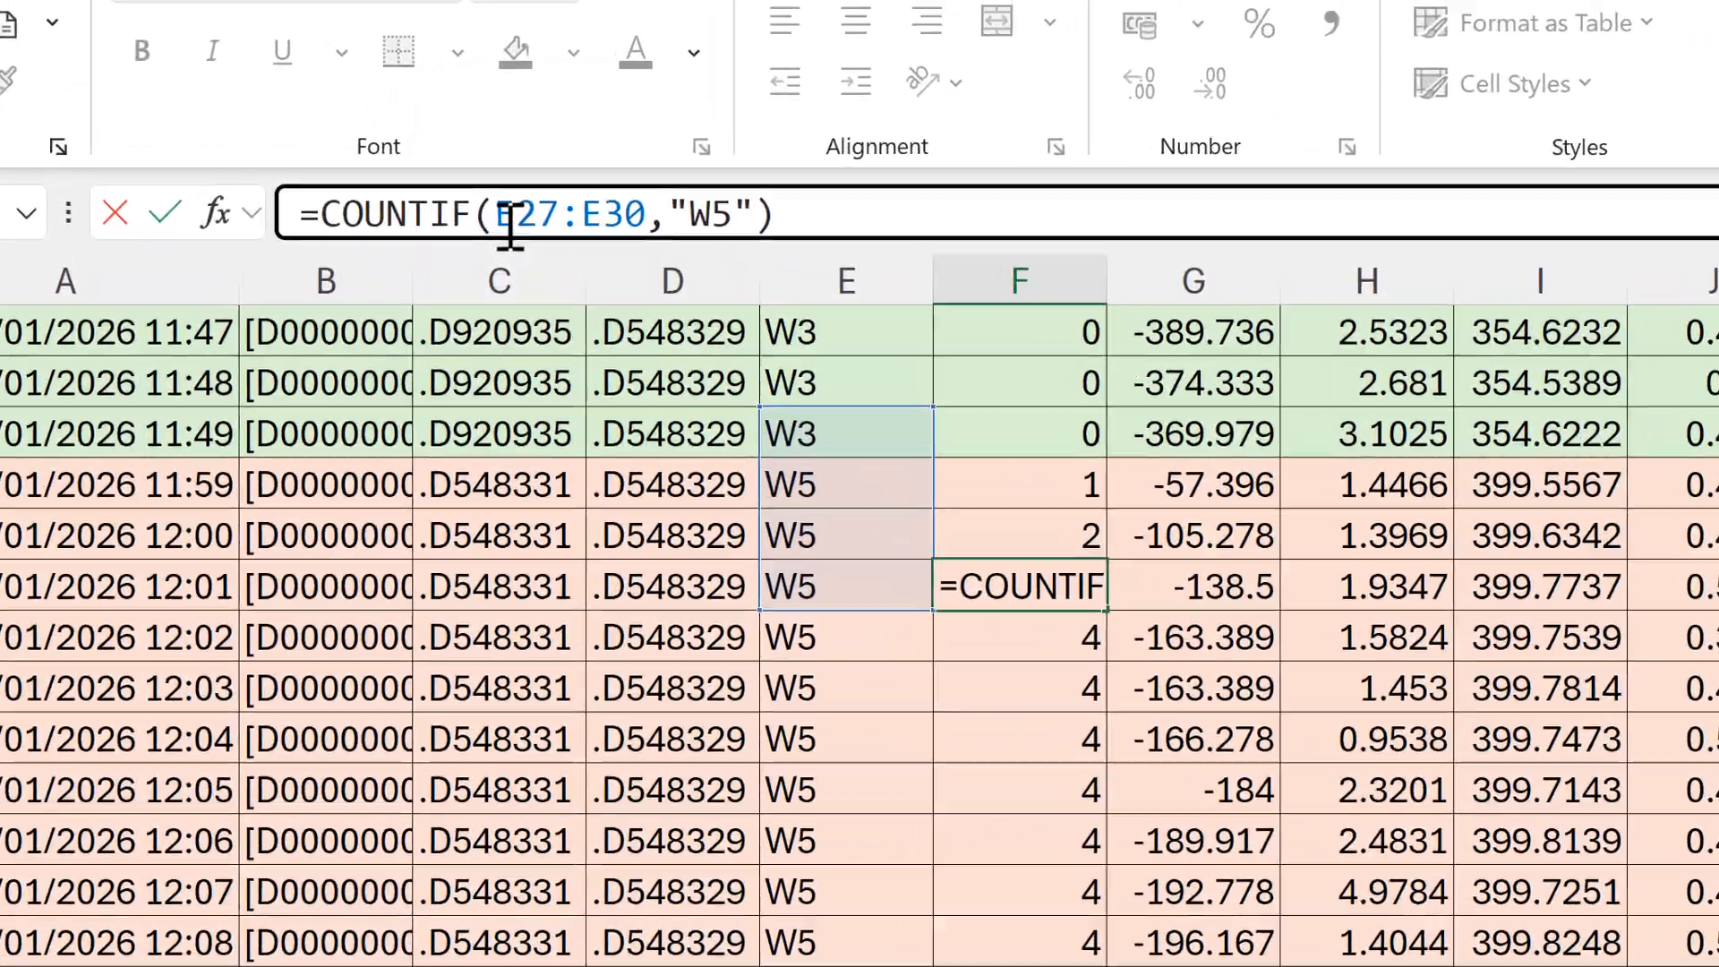
{"action": "type", "text": "if"}
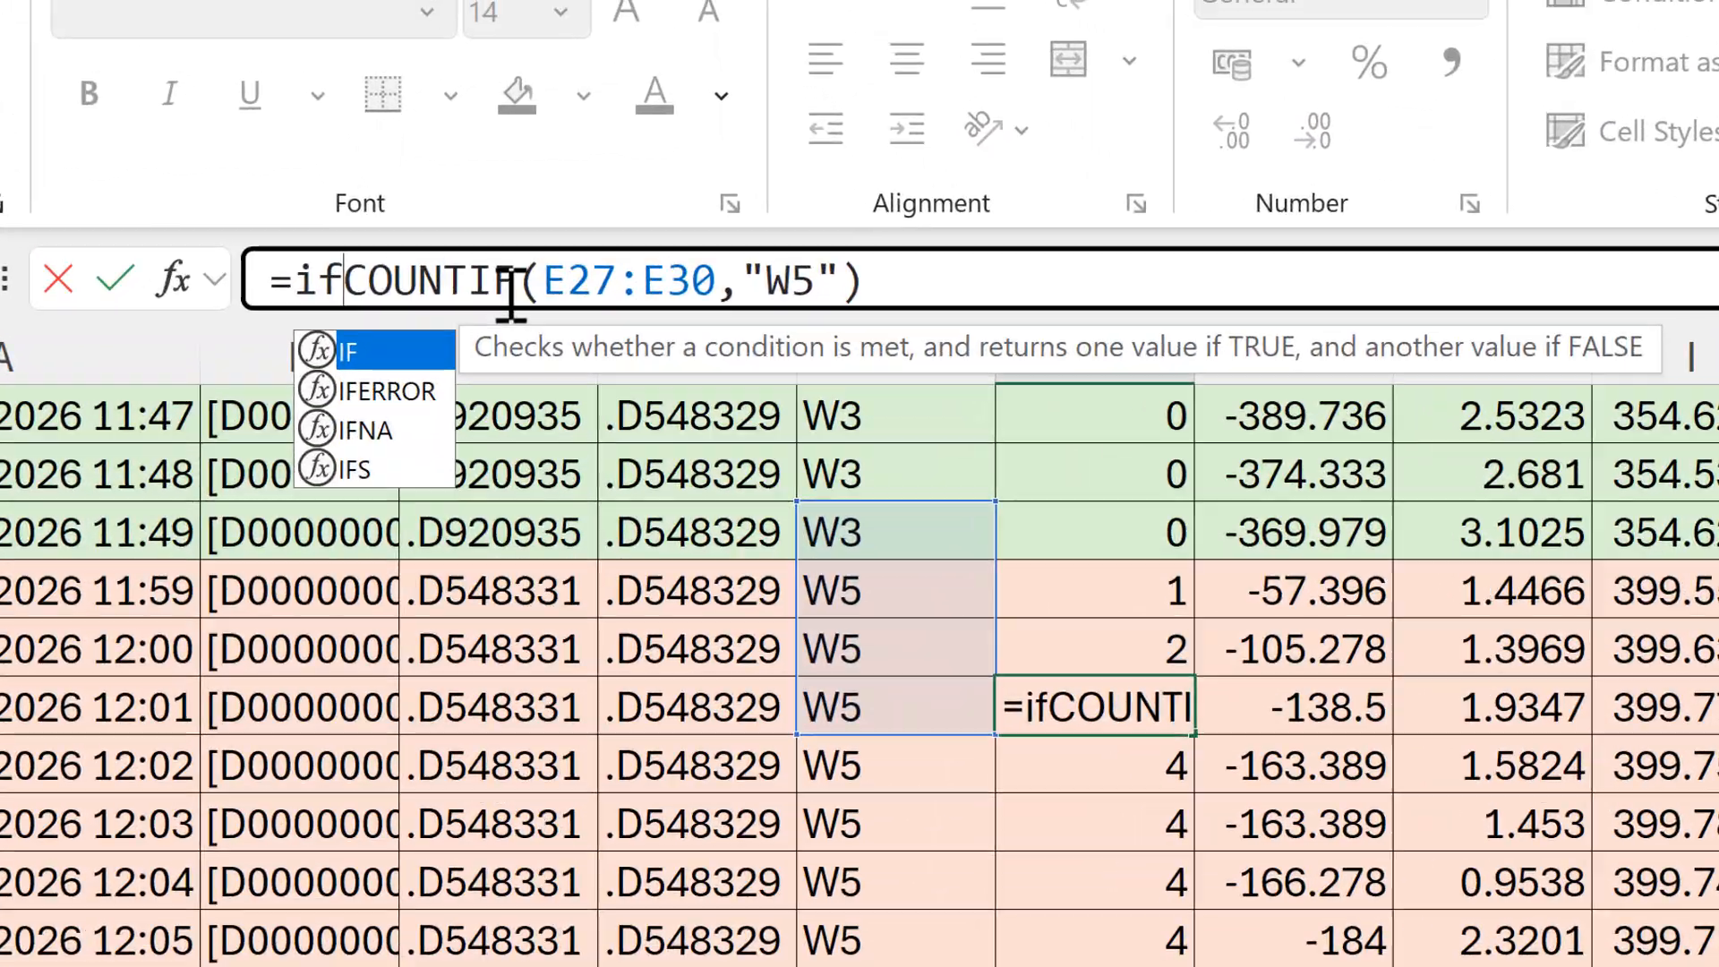
{"action": "key", "text": "Tab"}
{"action": "left_click", "coordinate": [457, 367]}
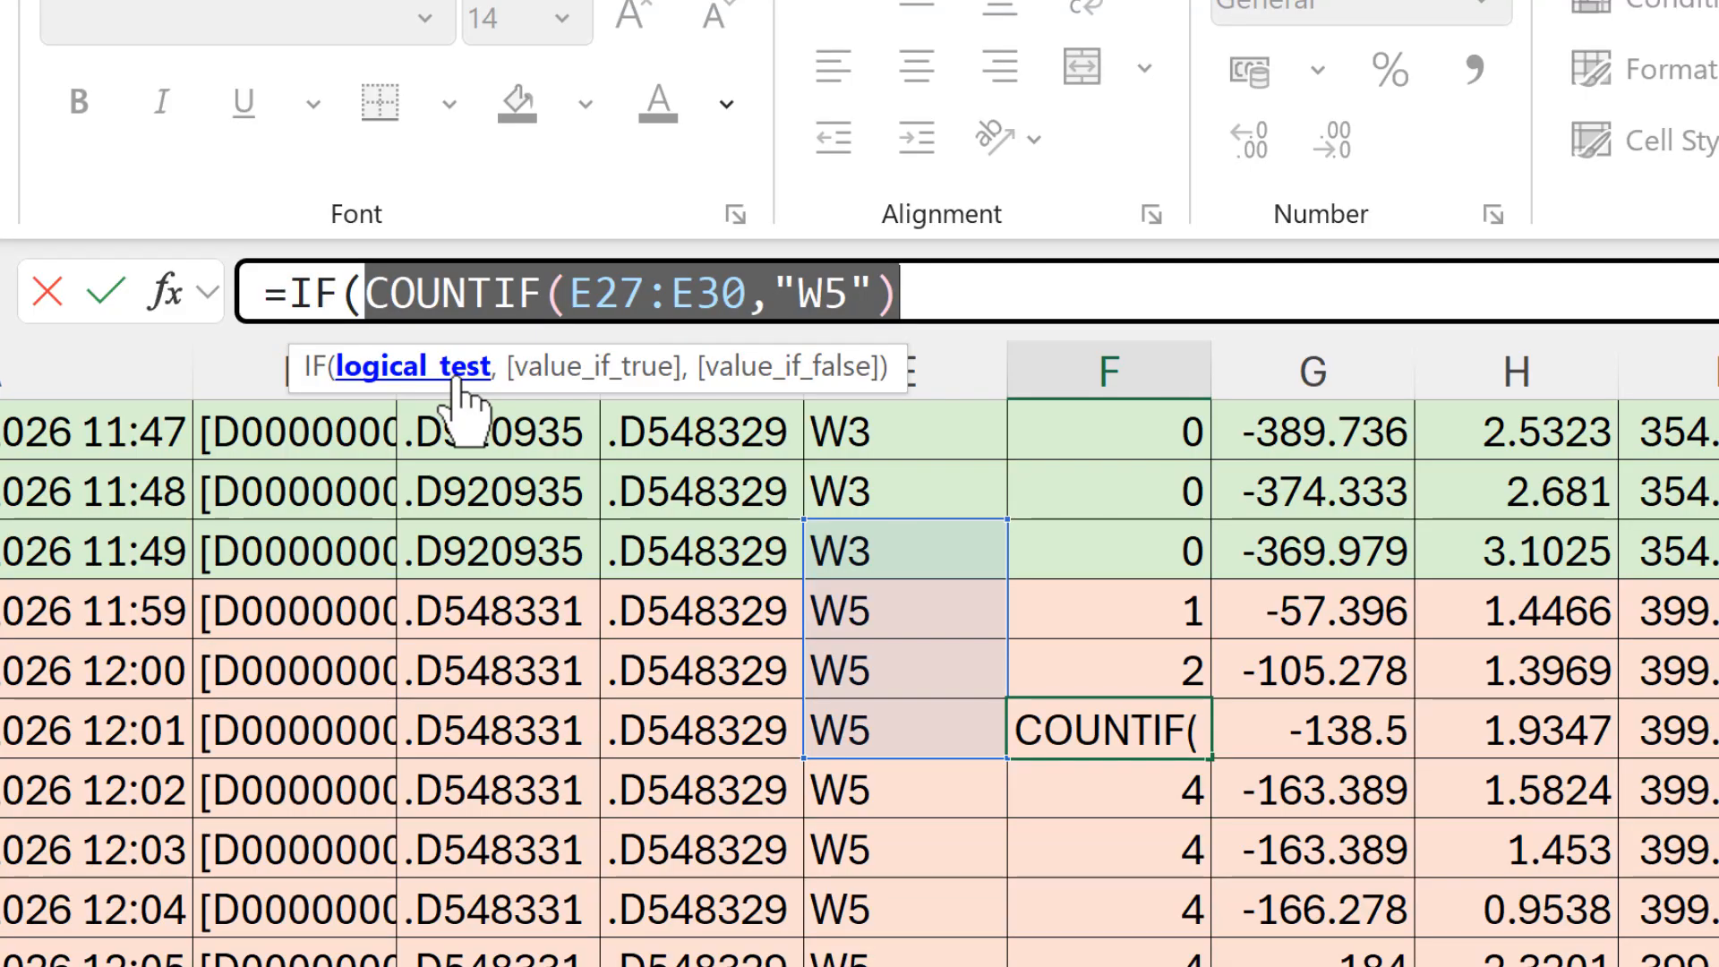
{"action": "left_click", "coordinate": [1089, 297]}
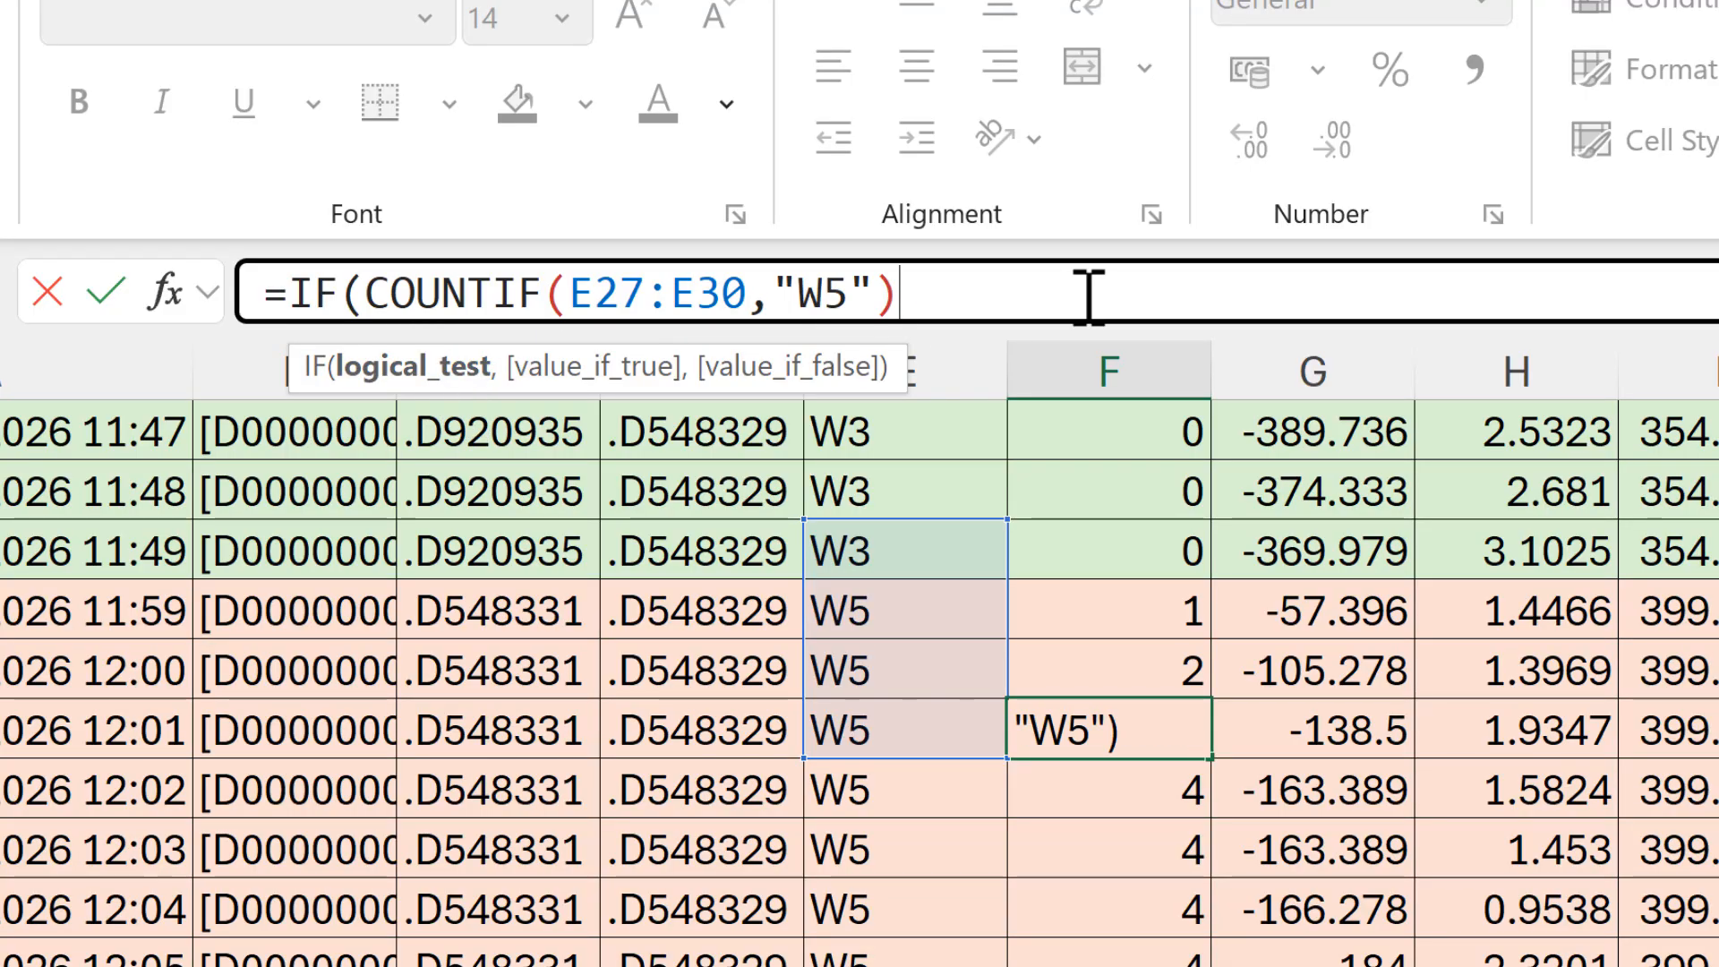
{"action": "type", "text": "<=3"}
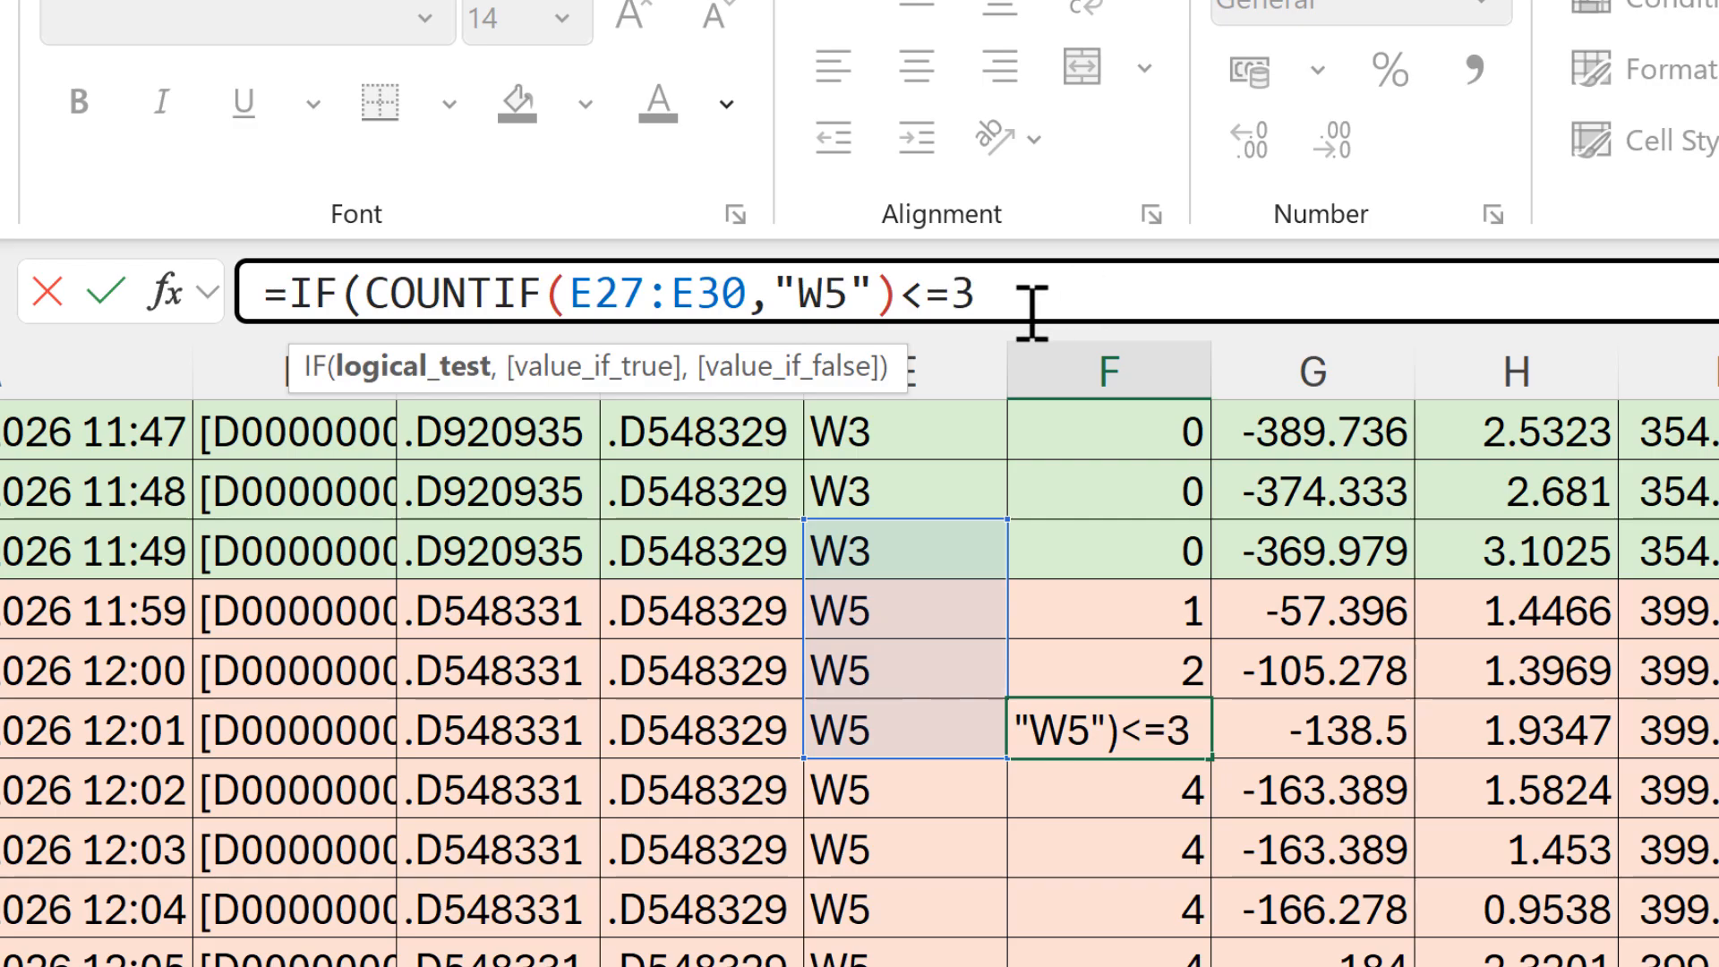
{"action": "type", "text": ","}
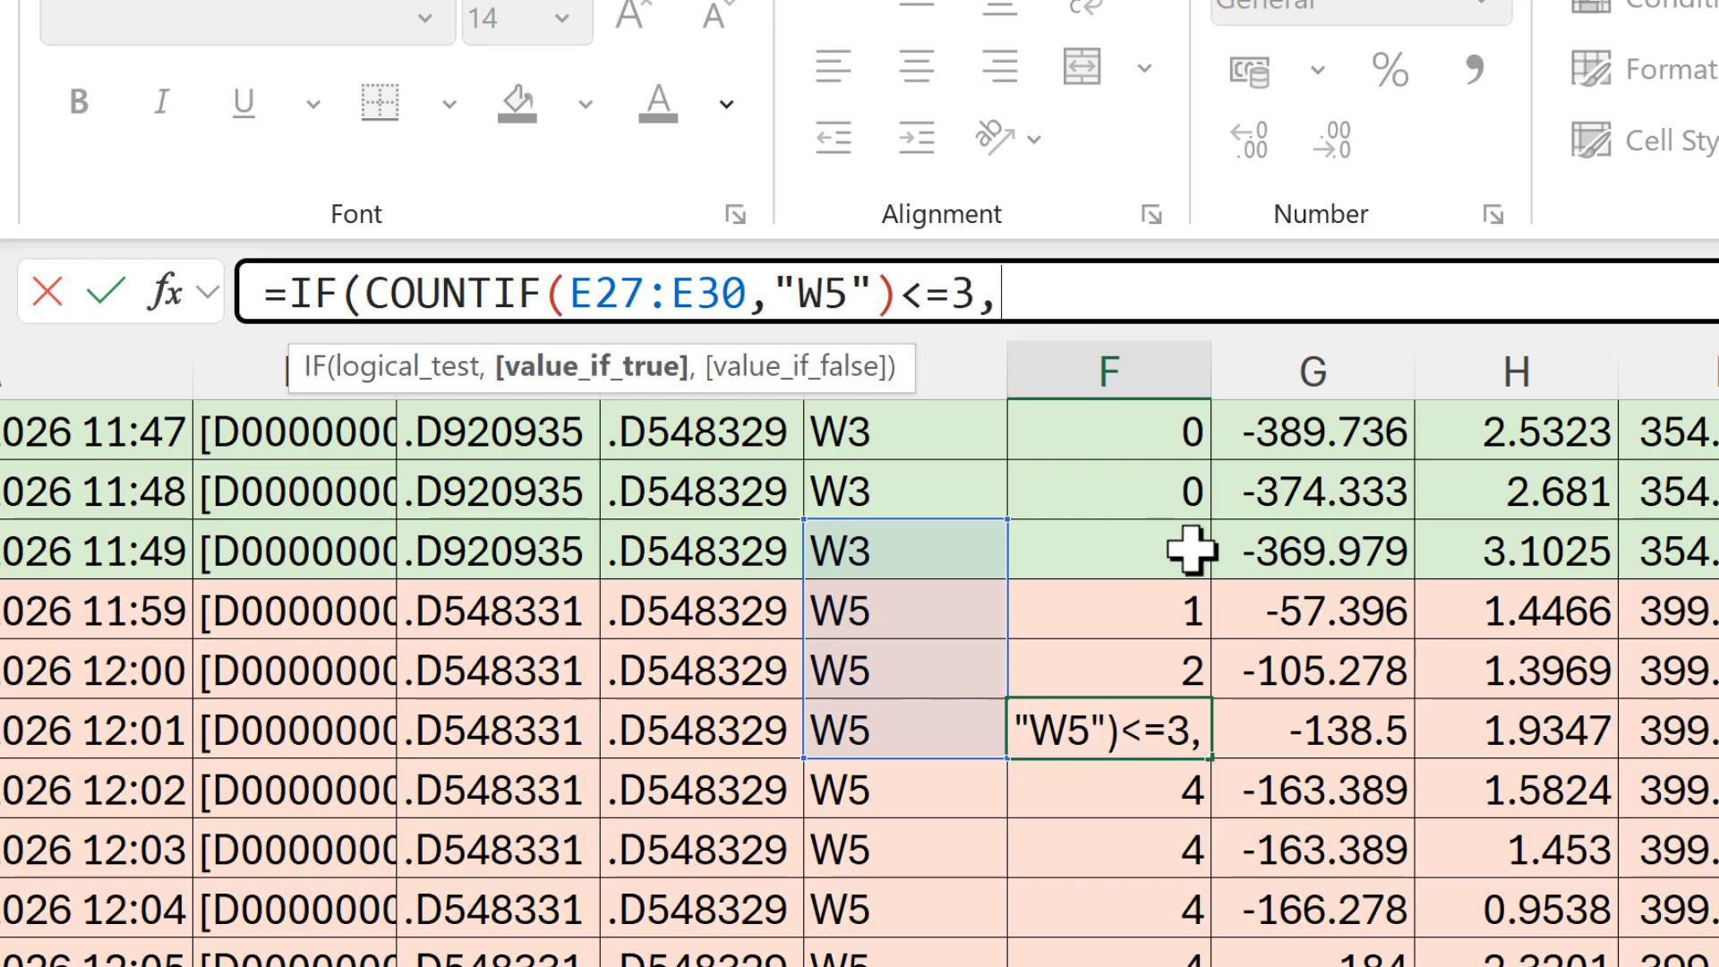
{"action": "type", "text": "\"\""}
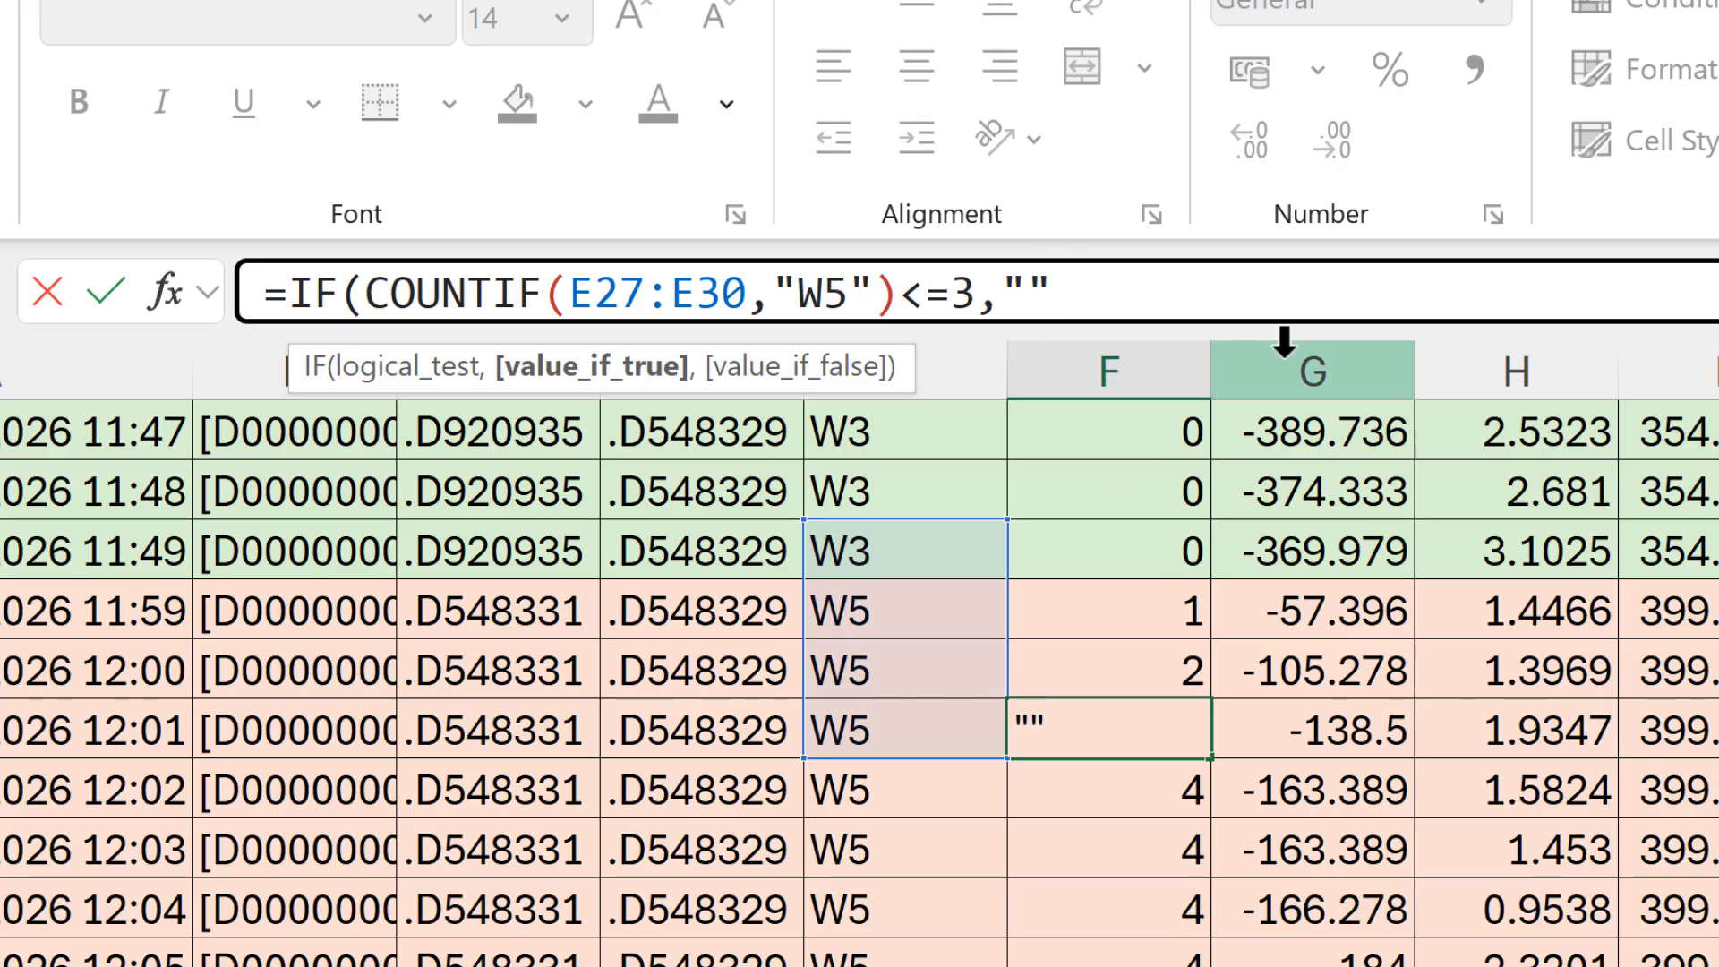
{"action": "type", "text": ","}
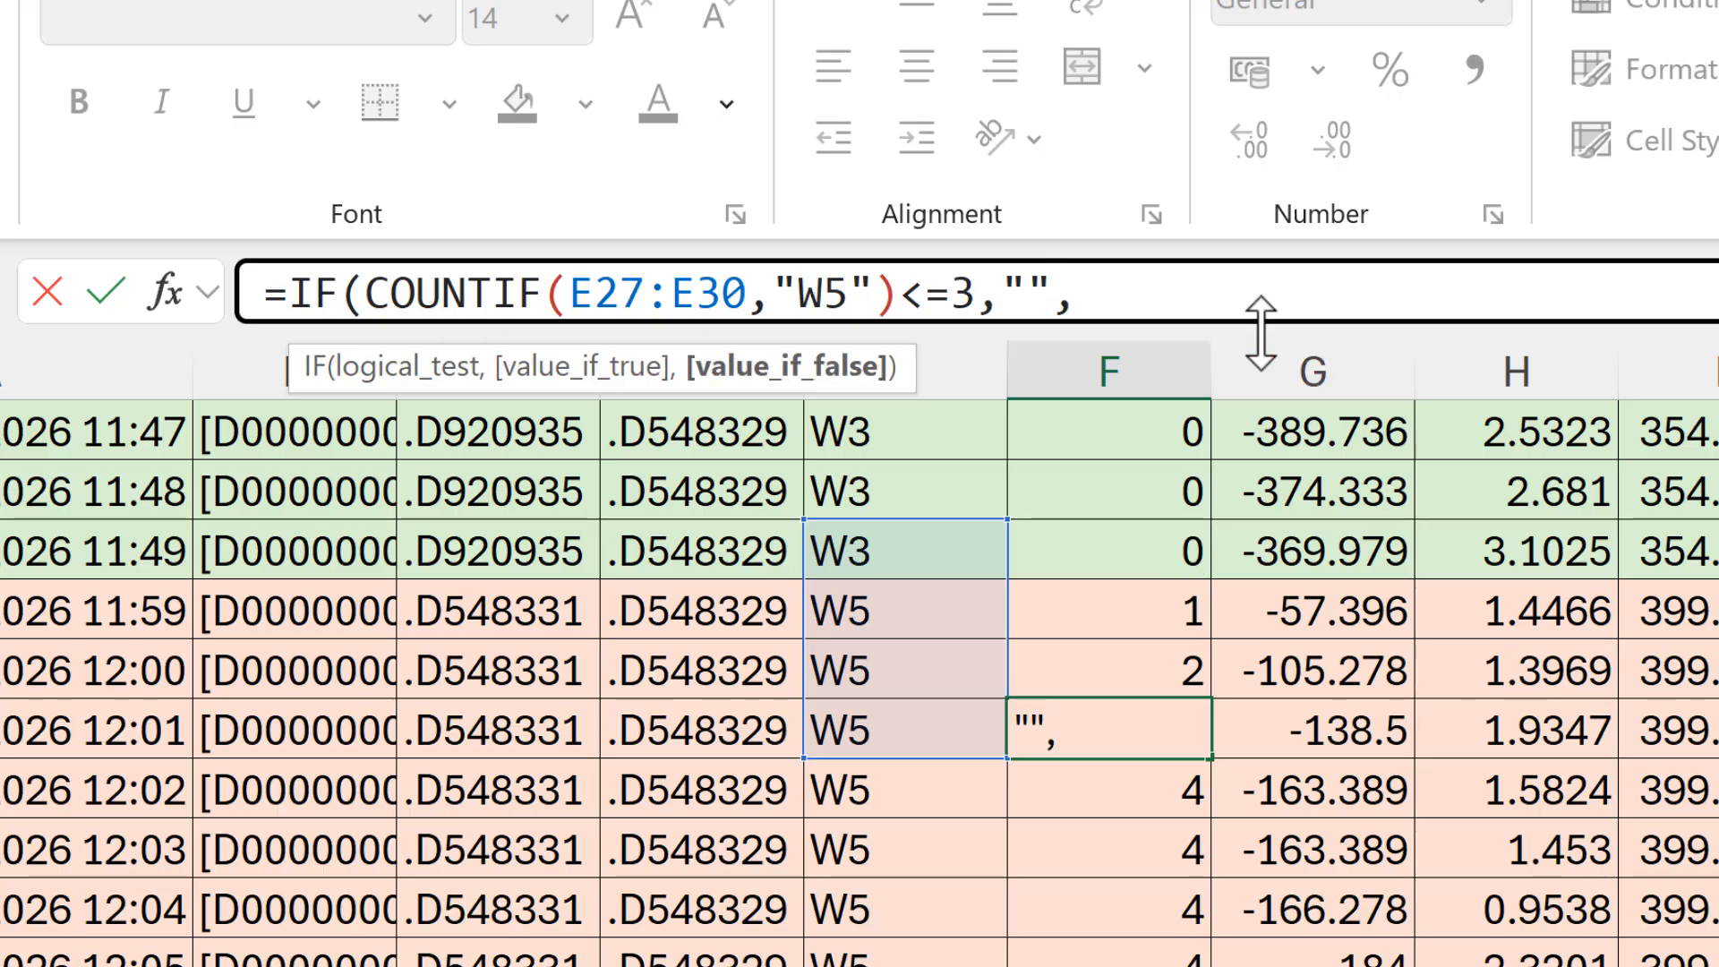
Step: Complete the IF formula in F30 so it returns "" when true and G30 when false
{"action": "left_click", "coordinate": [1289, 723]}
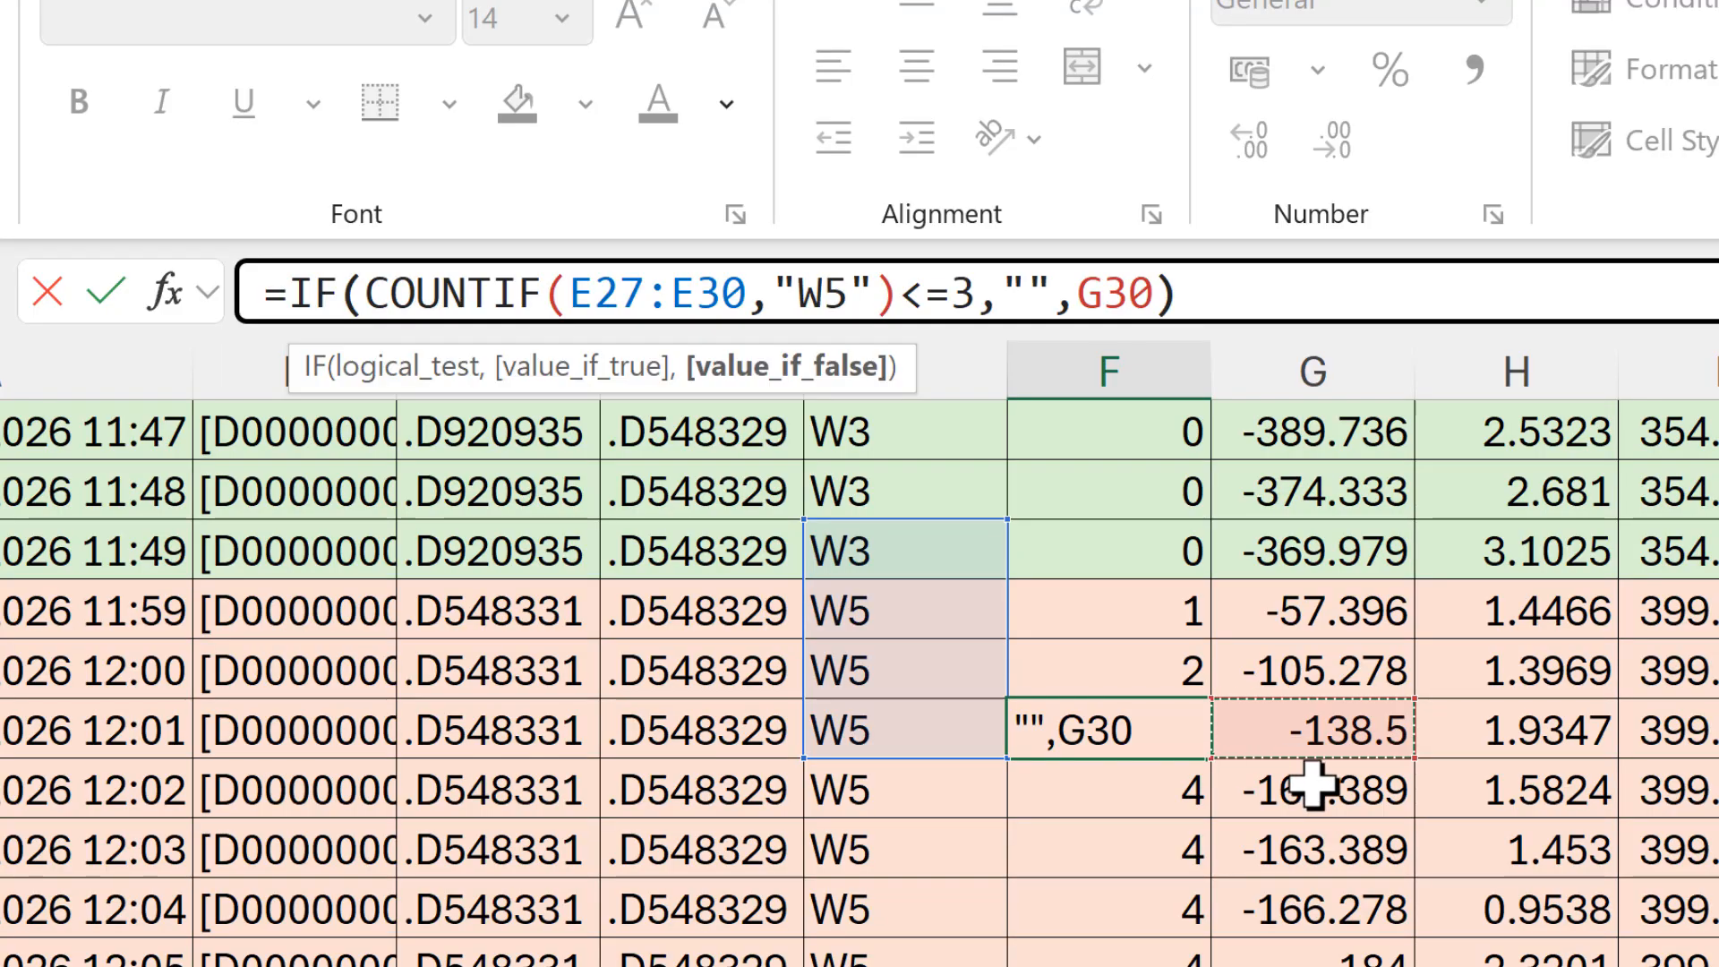
{"action": "key", "text": "ctrl+Return"}
Step: Fill the IF formula from F30 up to F25 and down to F44
{"action": "left_click", "coordinate": [1117, 763]}
{"action": "left_click", "coordinate": [1125, 727]}
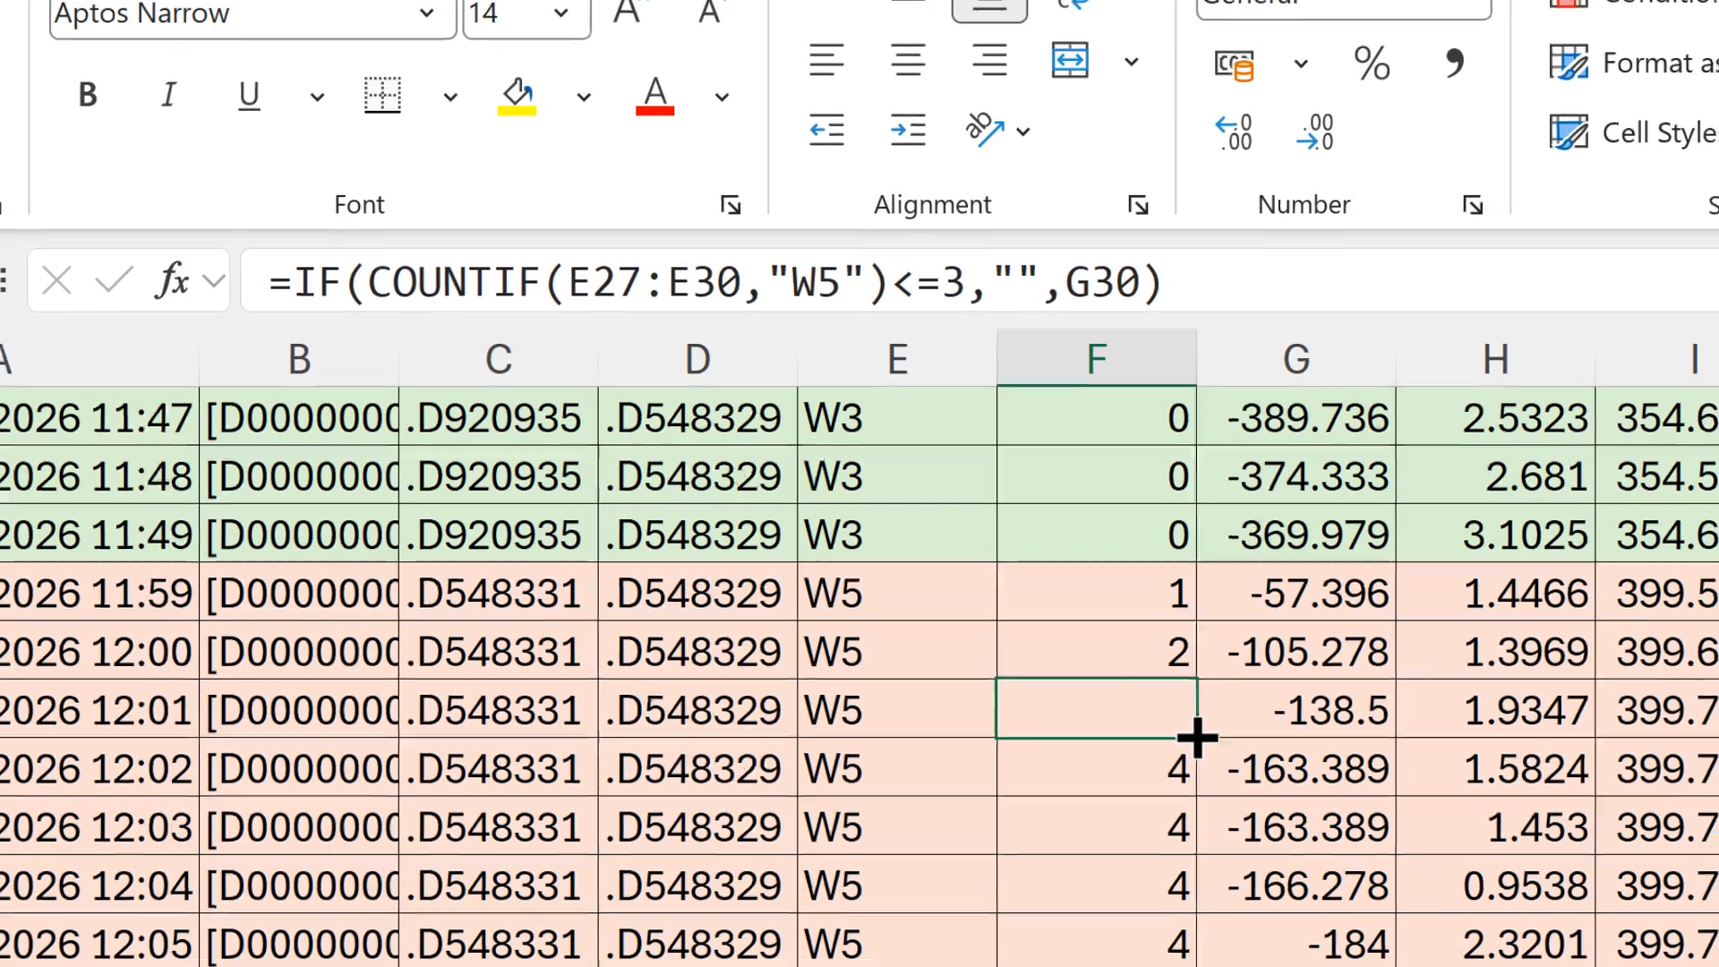
{"action": "left_click_drag", "start_coordinate": [1211, 758], "coordinate": [1173, 425]}
{"action": "left_click", "coordinate": [995, 512]}
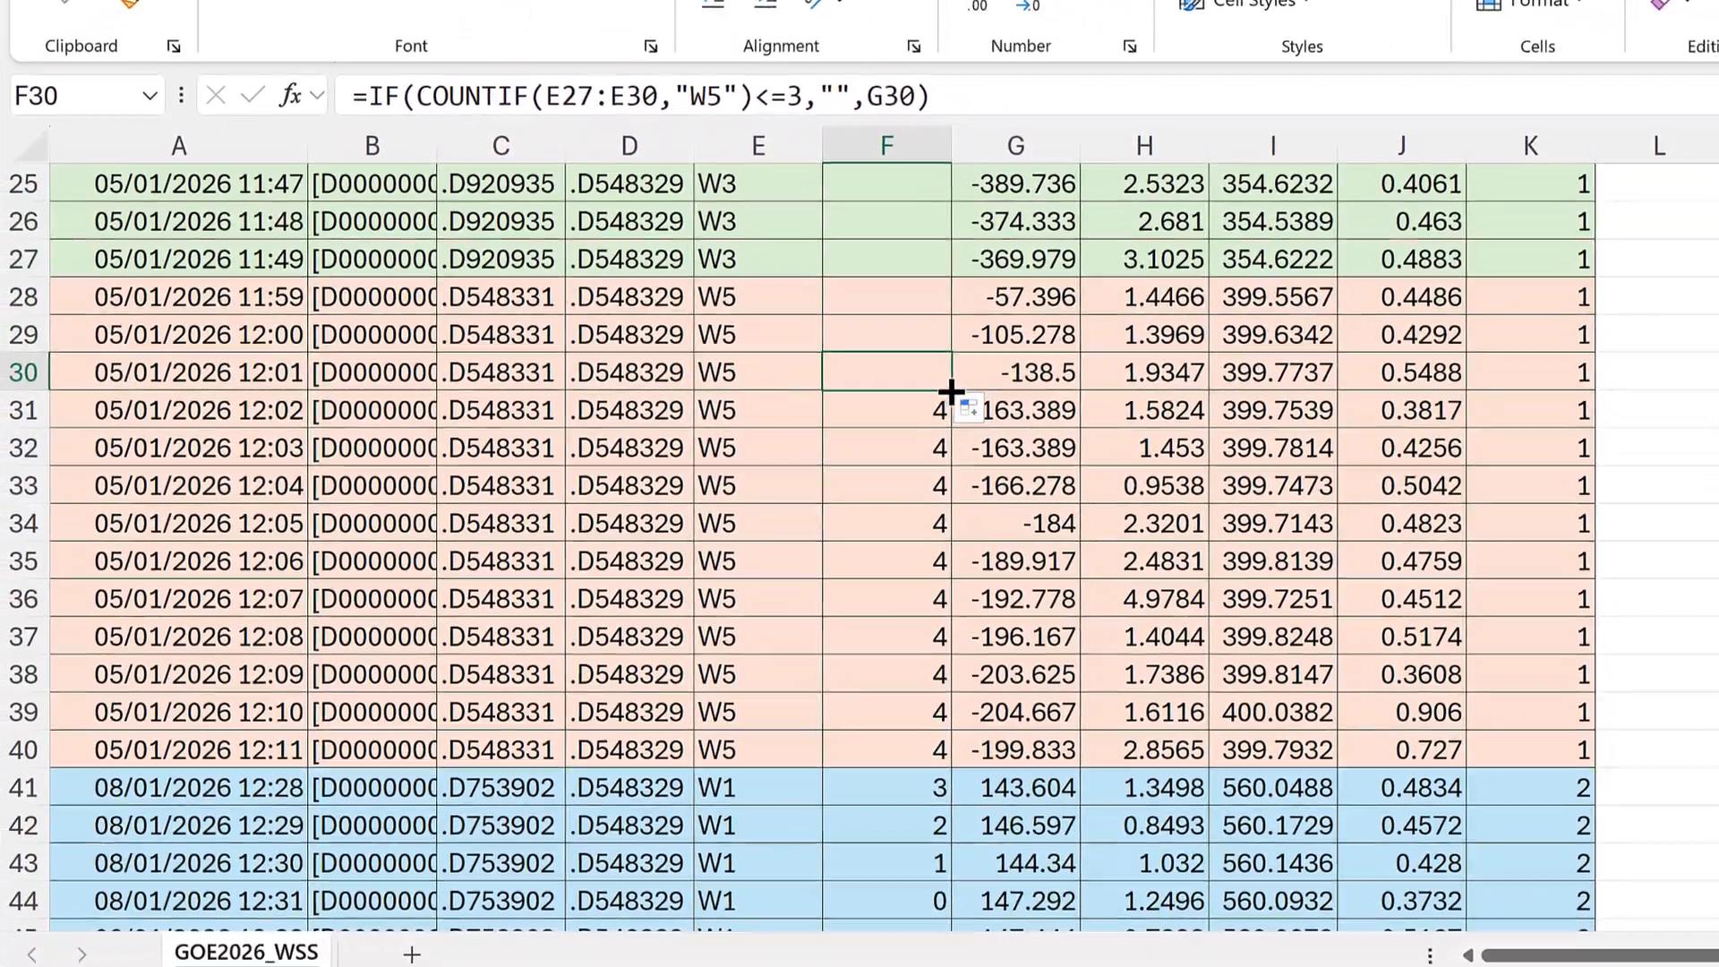
{"action": "left_click_drag", "start_coordinate": [1054, 535], "coordinate": [907, 903]}
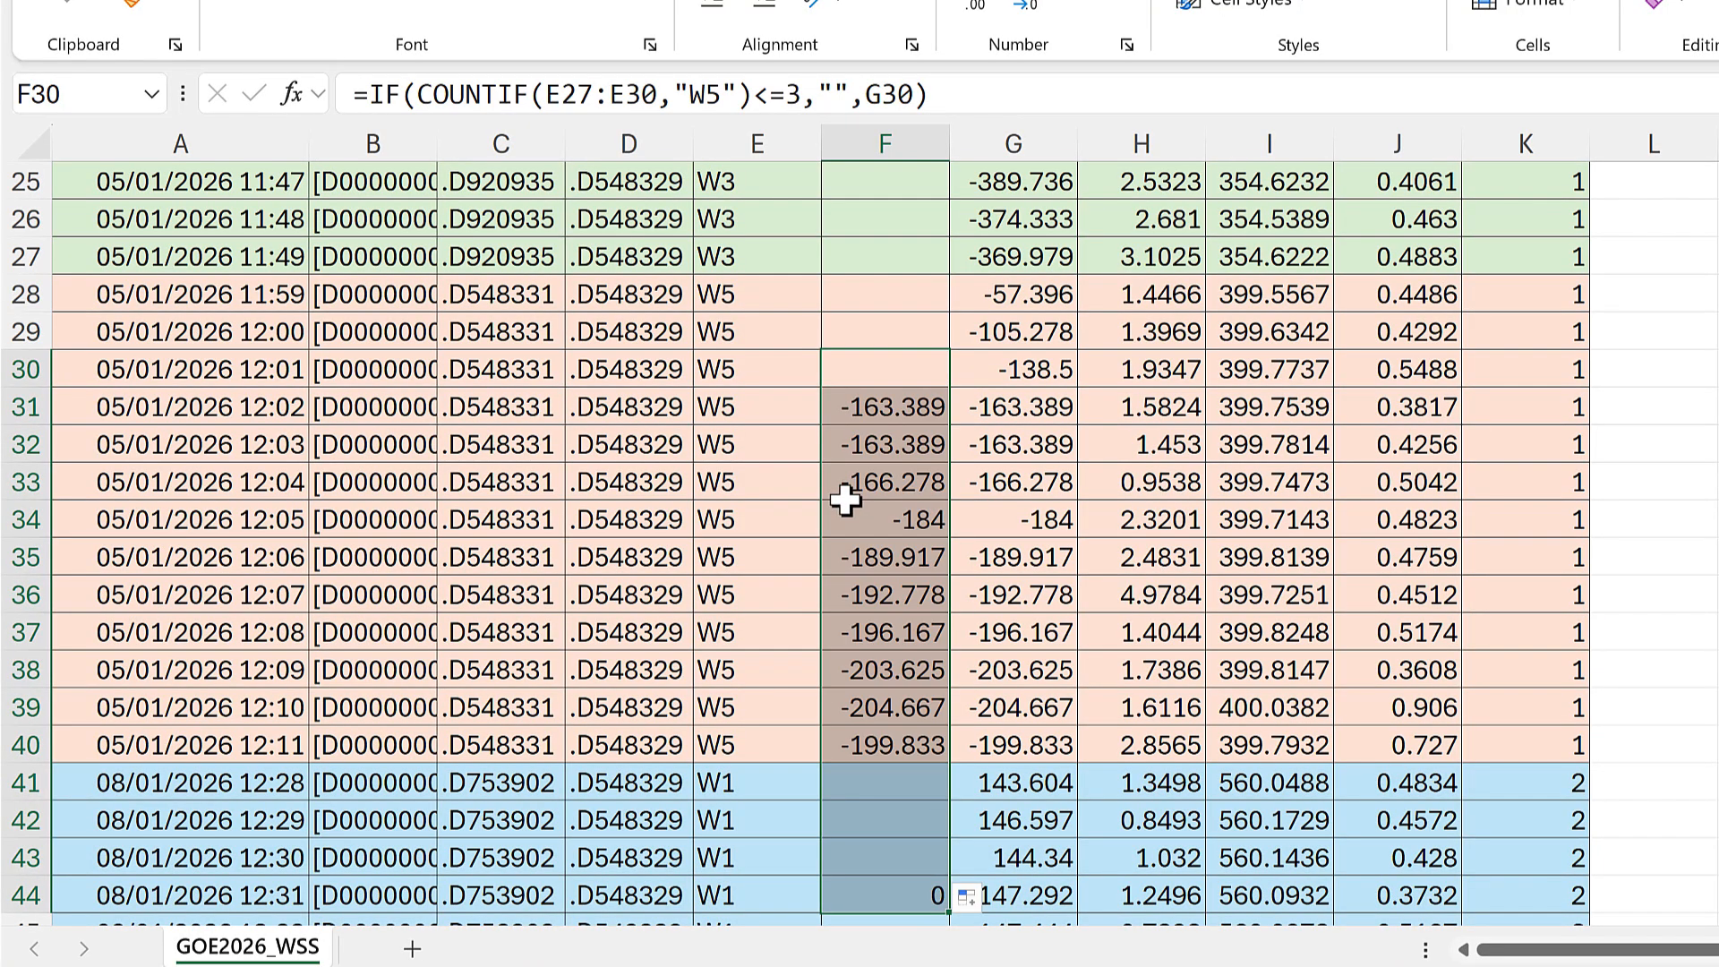
Step: Examine the column F results beside the first three W5 rows, the remaining W5 rows, and the neighbouring W1 and W3 rows
{"action": "left_click", "coordinate": [754, 290]}
{"action": "left_click_drag", "start_coordinate": [805, 302], "coordinate": [883, 364]}
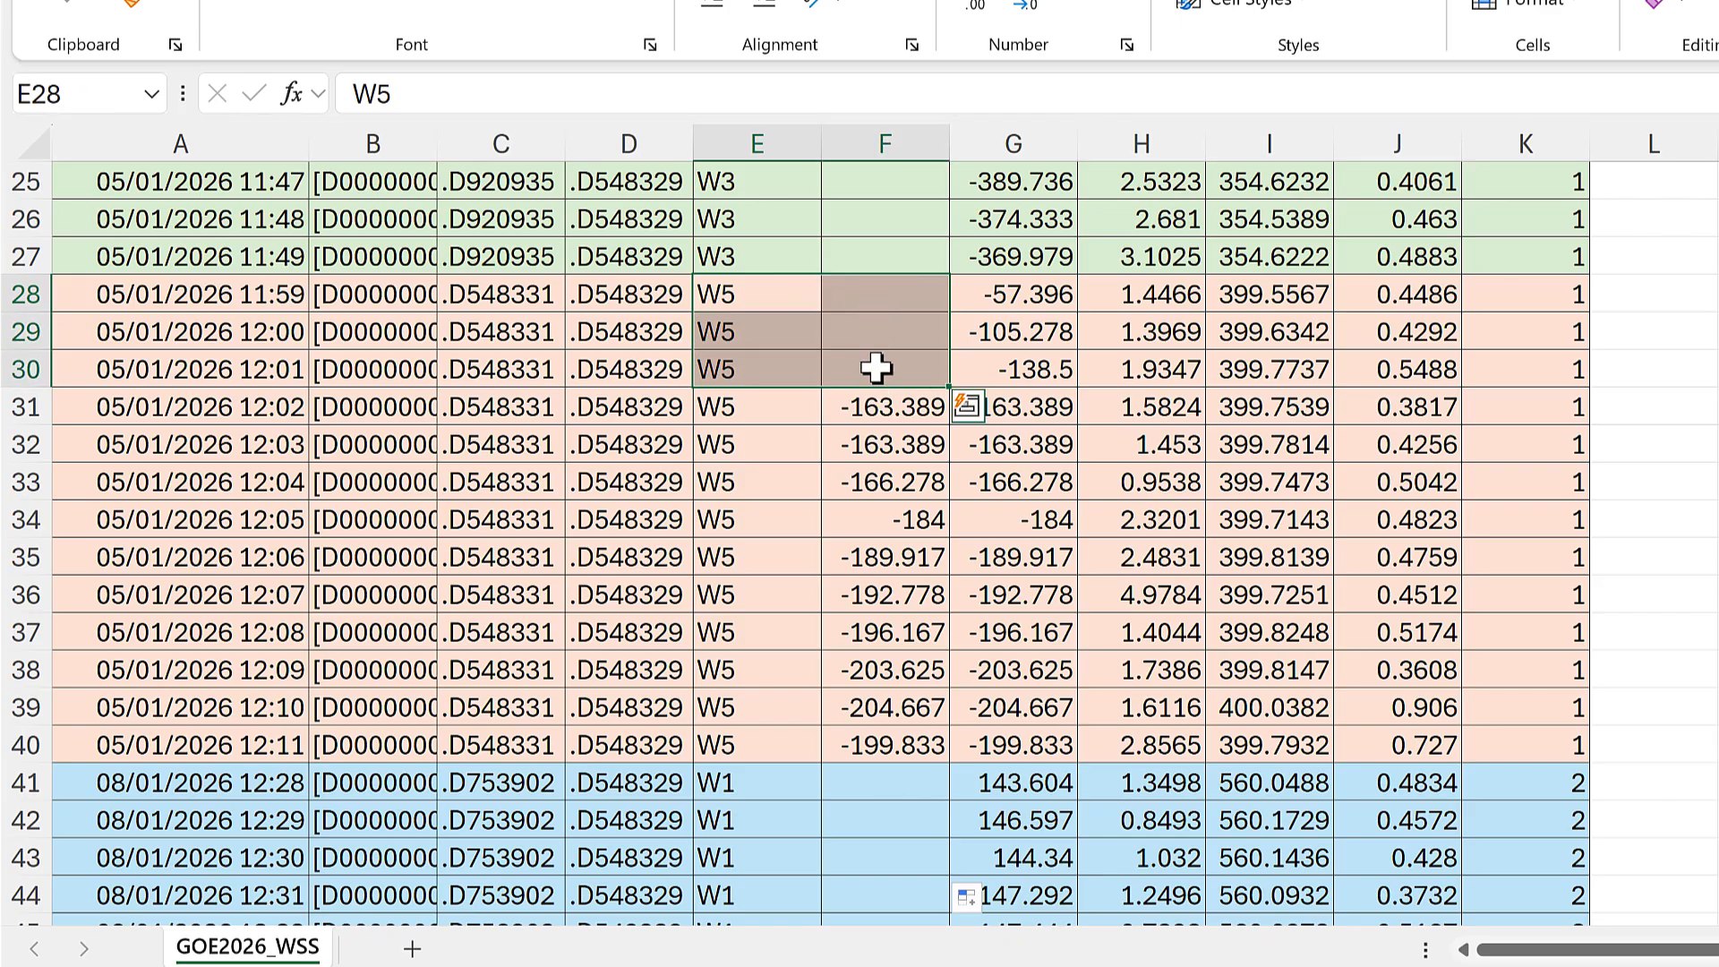
{"action": "left_click_drag", "start_coordinate": [790, 405], "coordinate": [867, 480]}
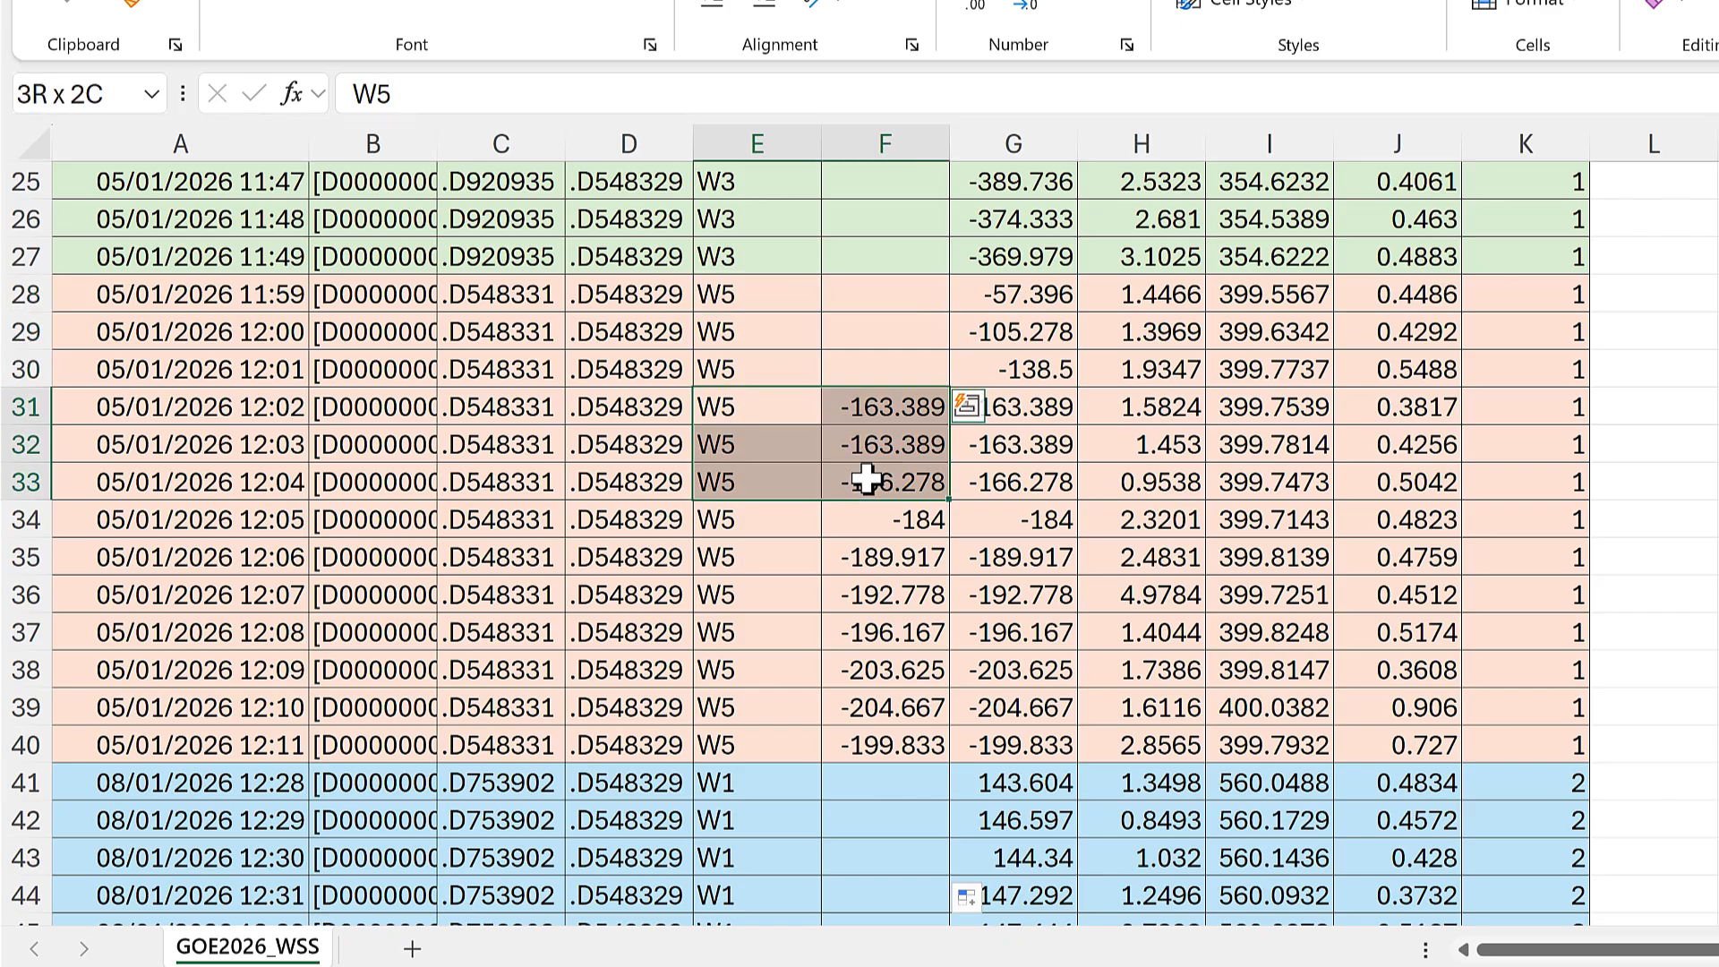
{"action": "left_click_drag", "start_coordinate": [874, 540], "coordinate": [889, 745]}
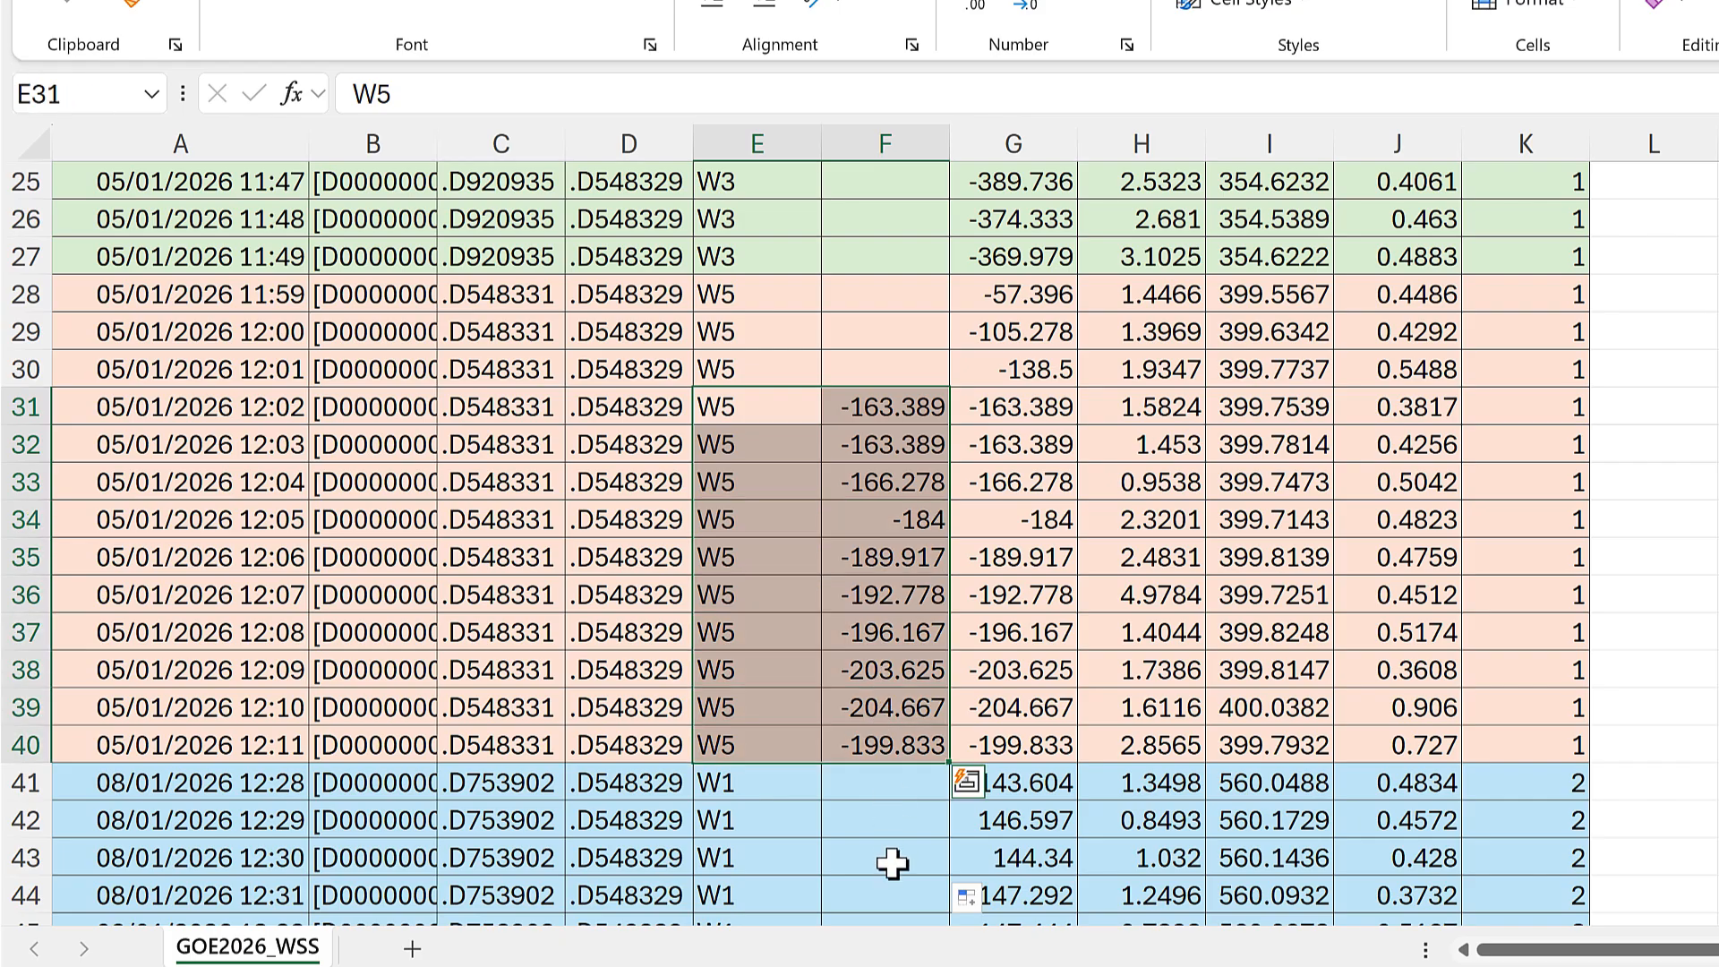
{"action": "left_click_drag", "start_coordinate": [756, 783], "coordinate": [873, 856]}
{"action": "left_click", "coordinate": [863, 828]}
{"action": "scroll", "coordinate": [752, 294], "scroll_direction": "up", "scroll_amount": 1}
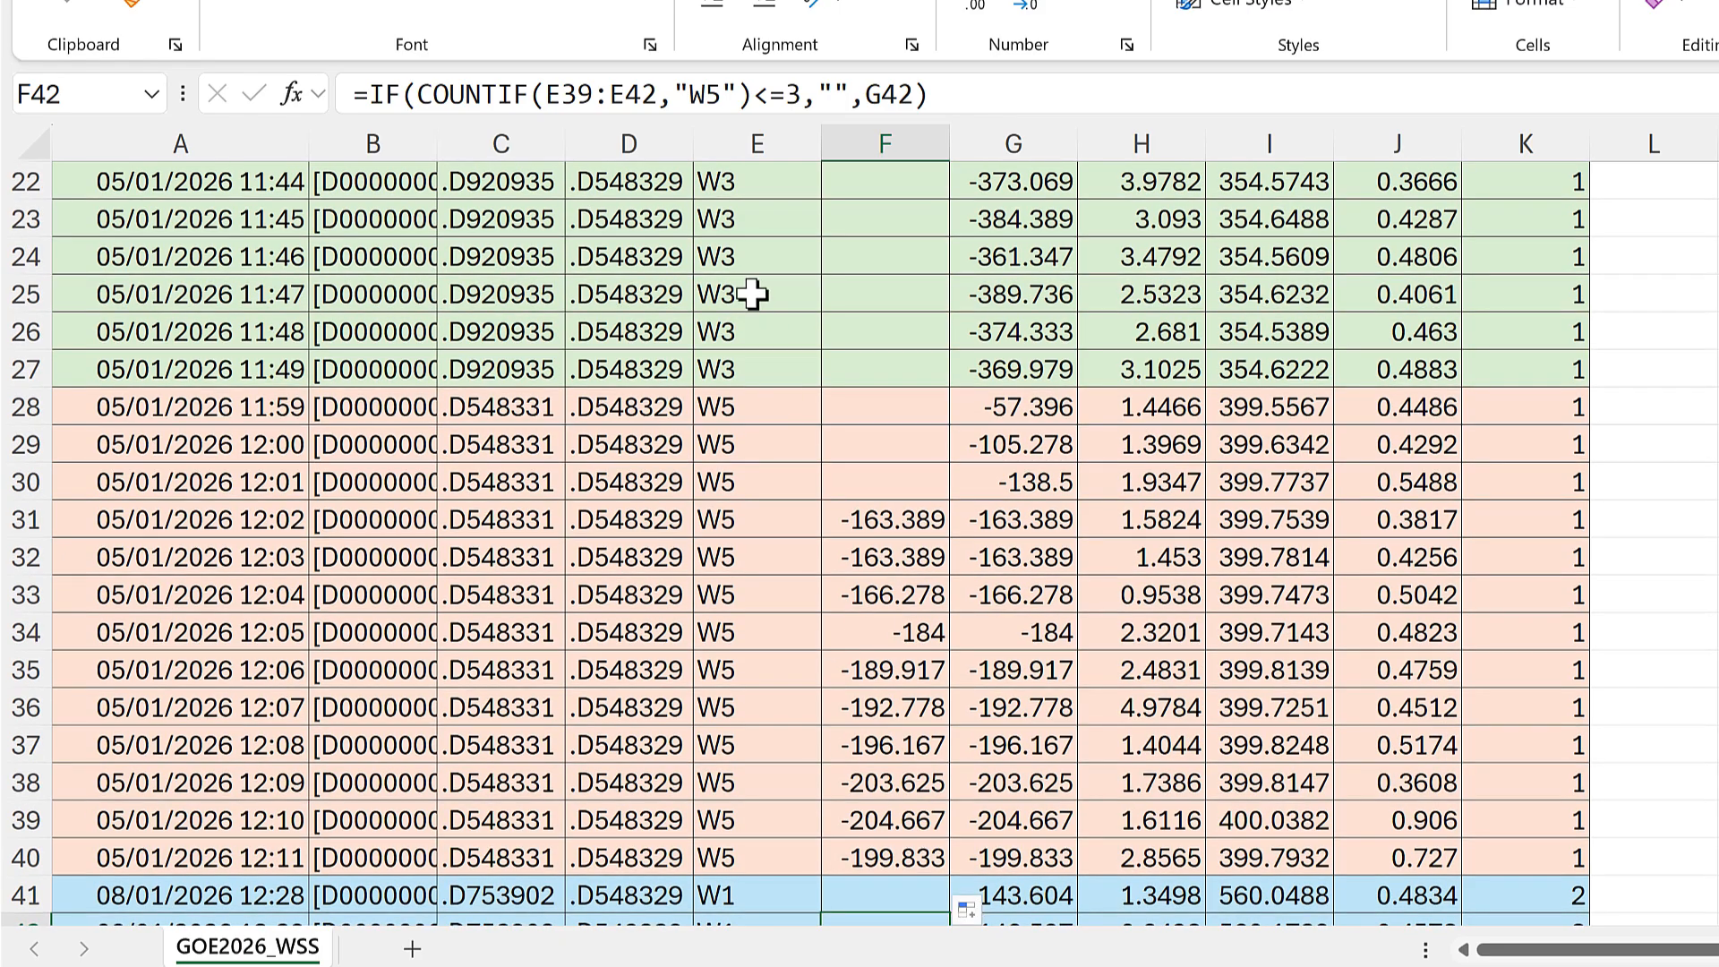
{"action": "left_click_drag", "start_coordinate": [746, 208], "coordinate": [878, 363]}
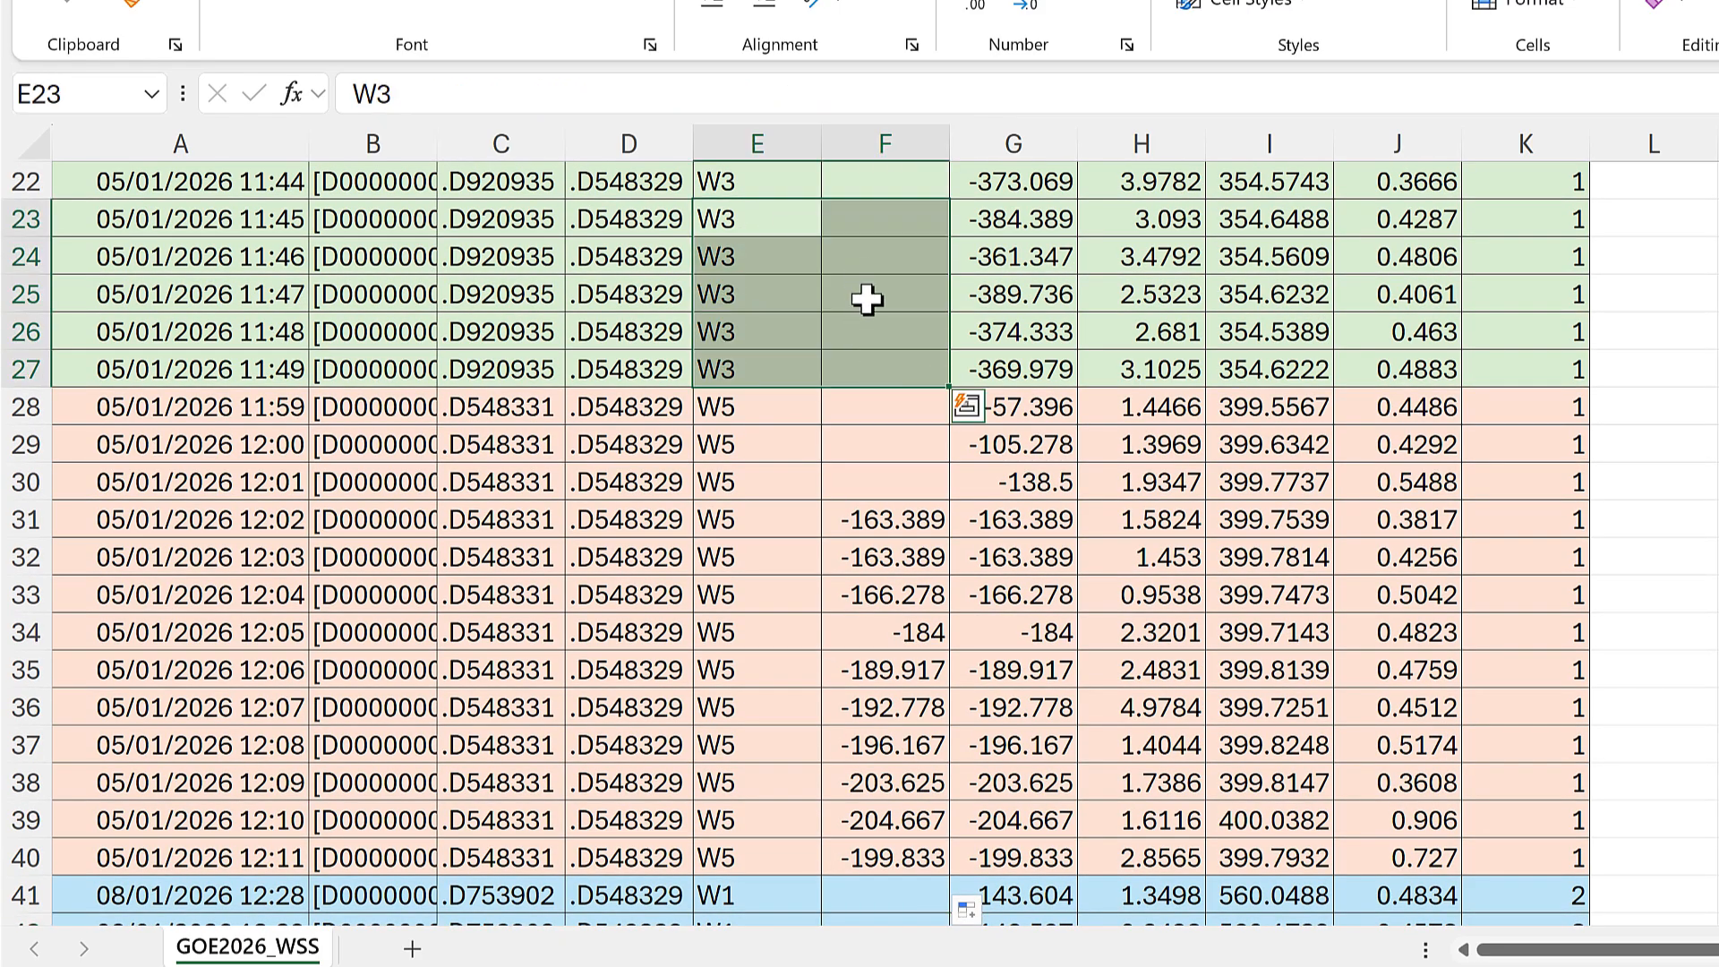
{"action": "left_click", "coordinate": [860, 300]}
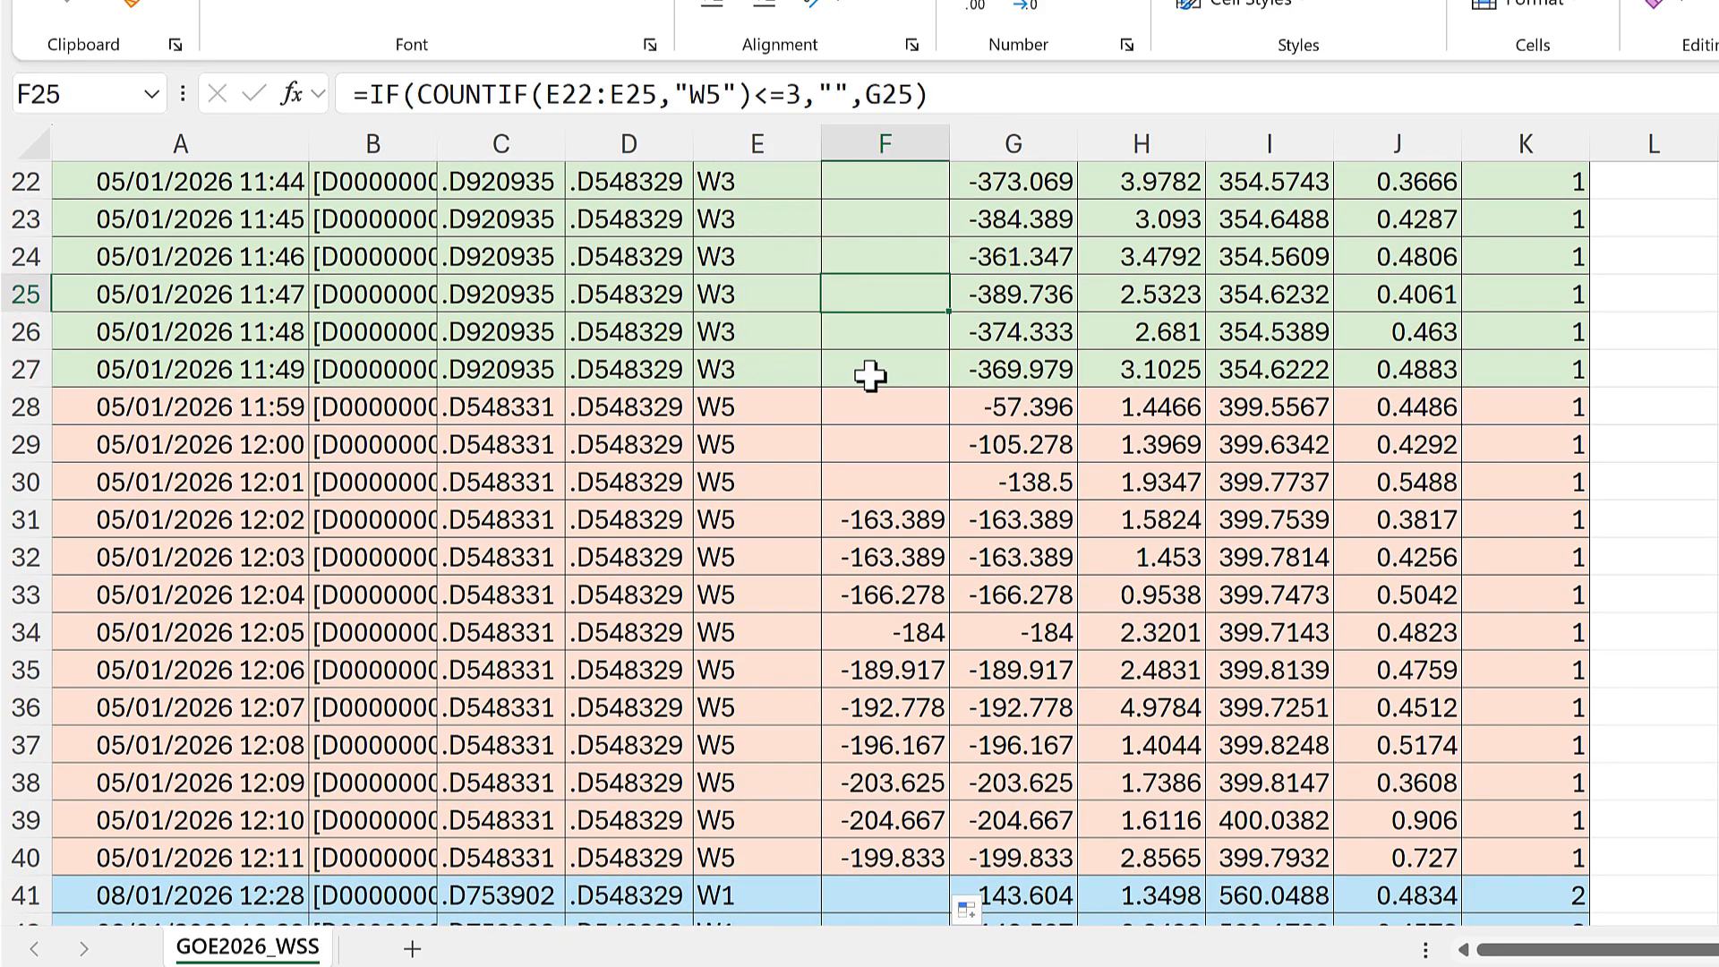
{"action": "scroll", "coordinate": [871, 376], "scroll_direction": "up", "scroll_amount": 1}
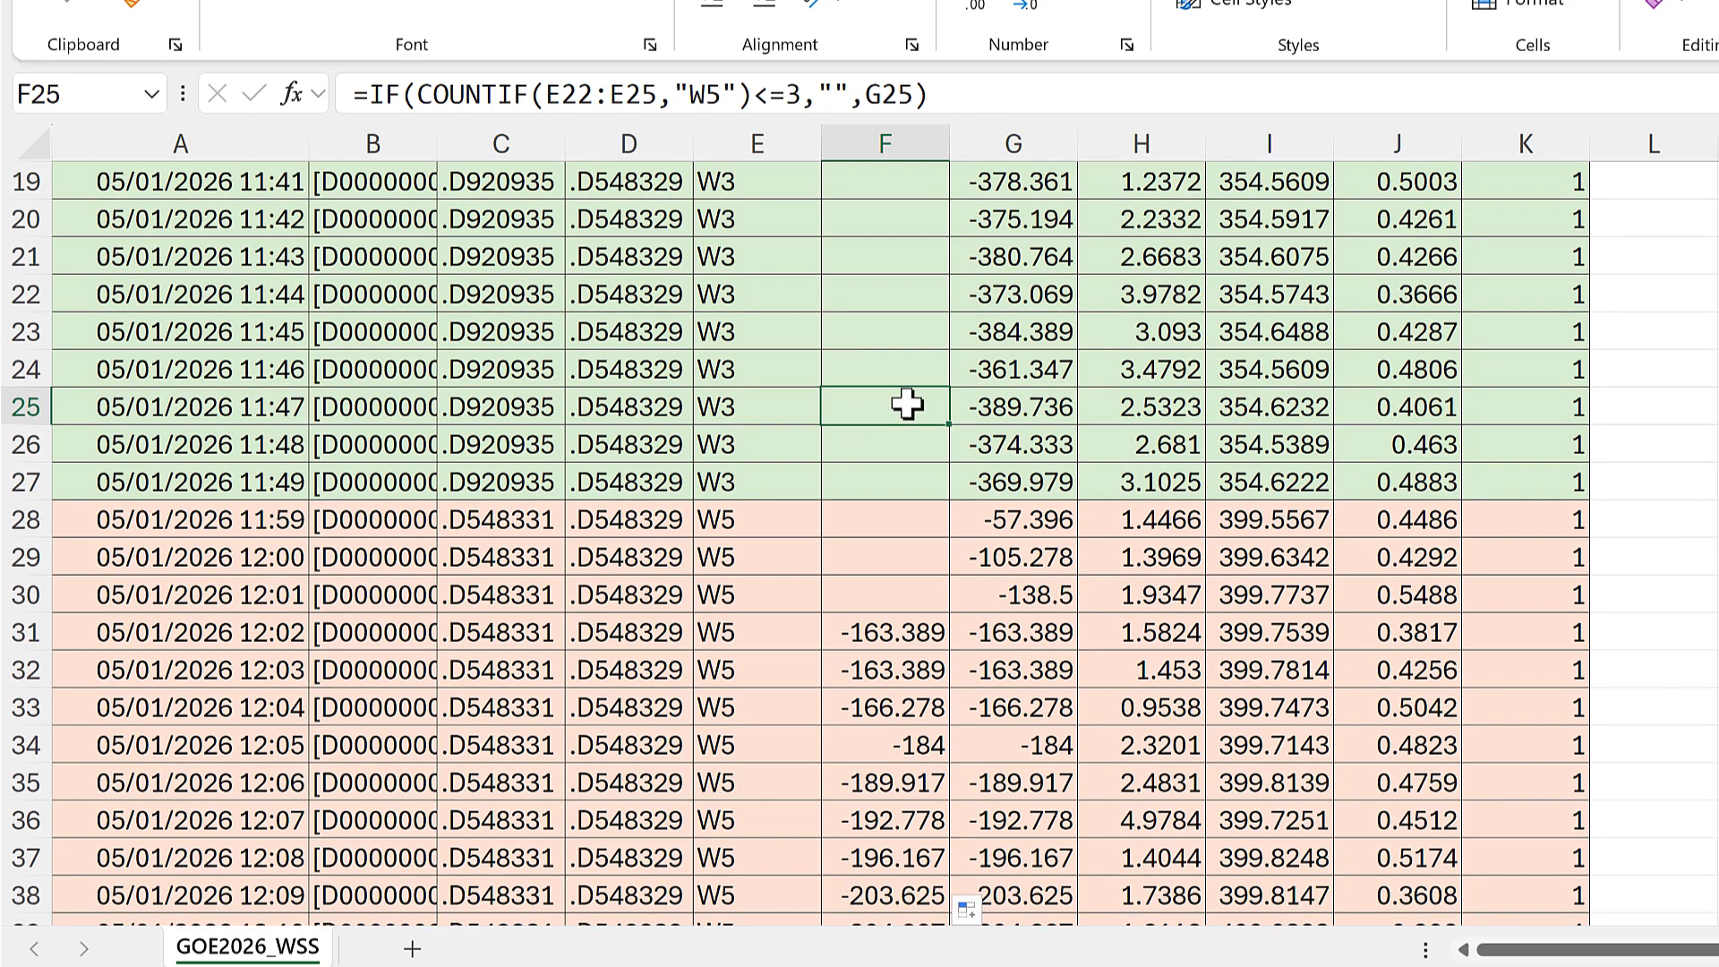
{"action": "scroll", "coordinate": [907, 404], "scroll_direction": "down", "scroll_amount": 1}
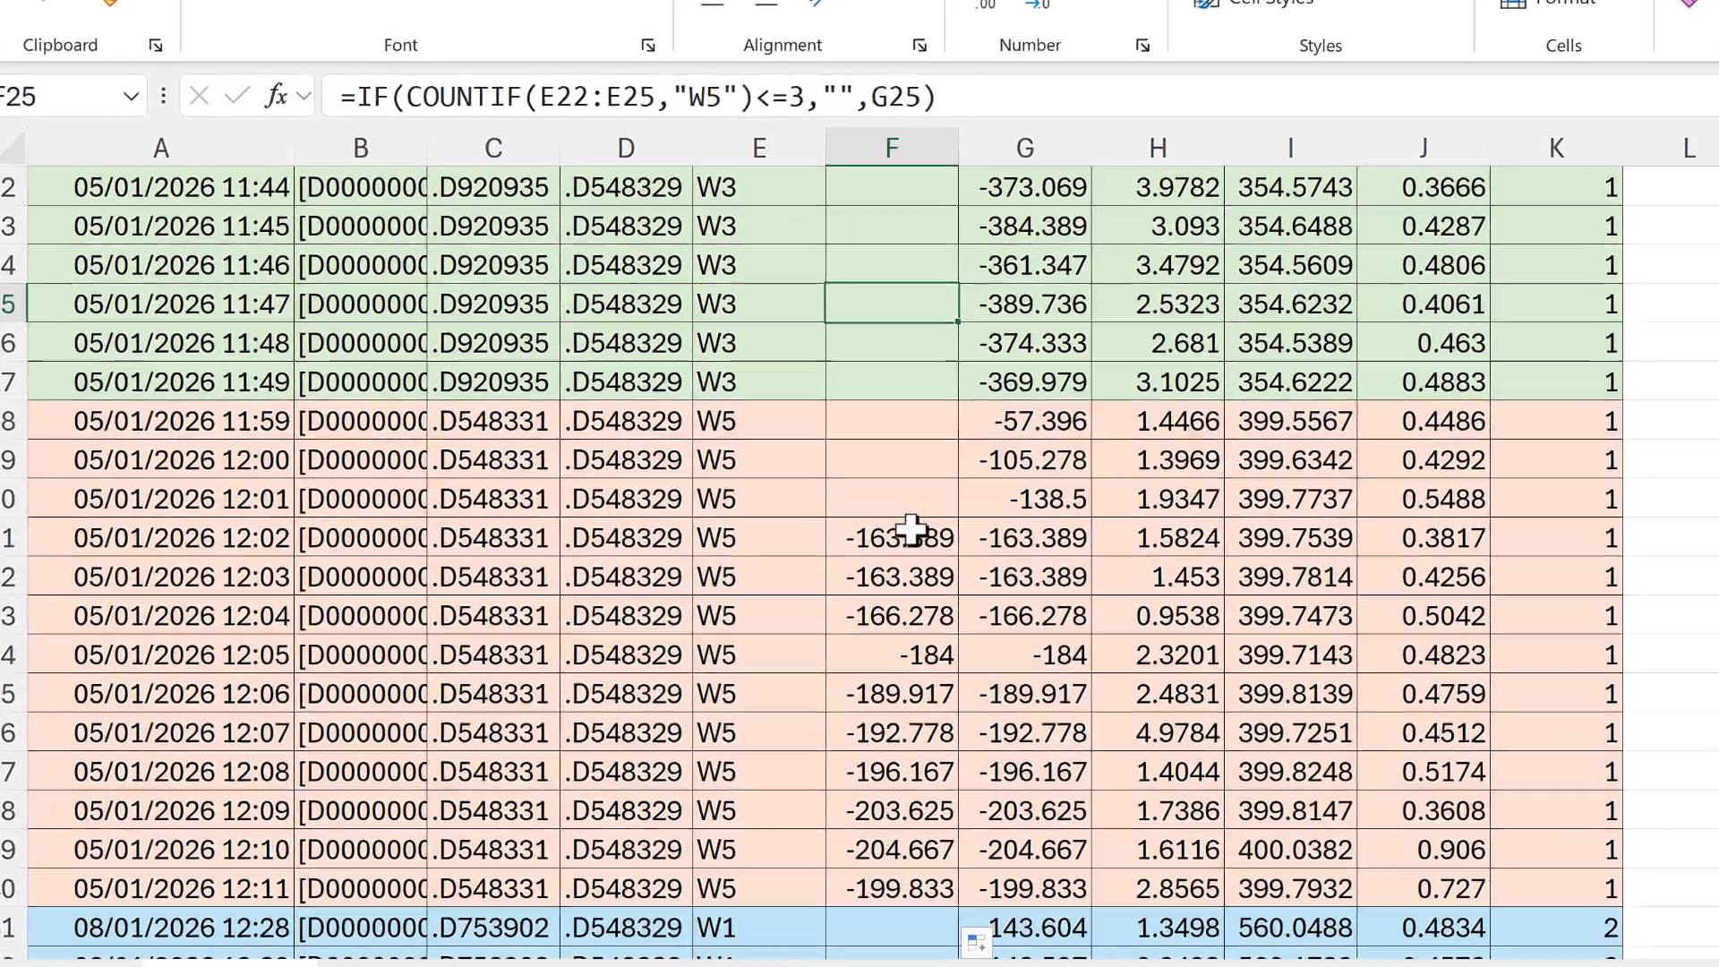
Step: Wrap the COUNTIF test in F31's IF formula in an AND function
{"action": "left_click", "coordinate": [918, 524]}
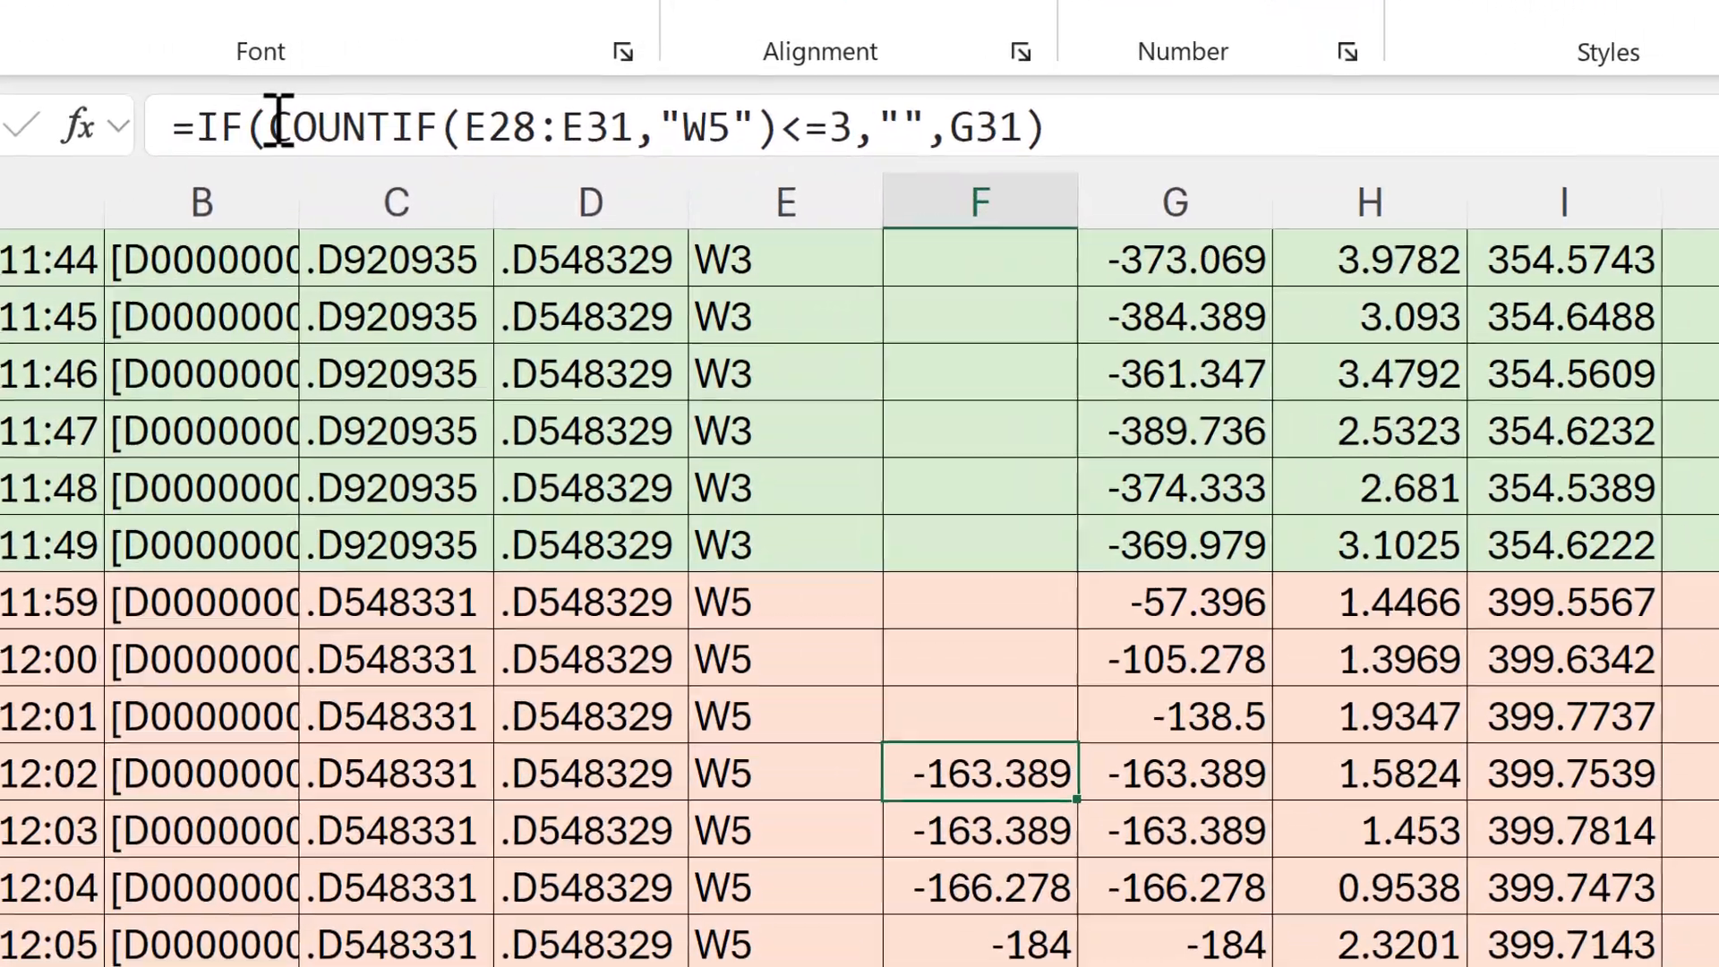
{"action": "left_click", "coordinate": [278, 125]}
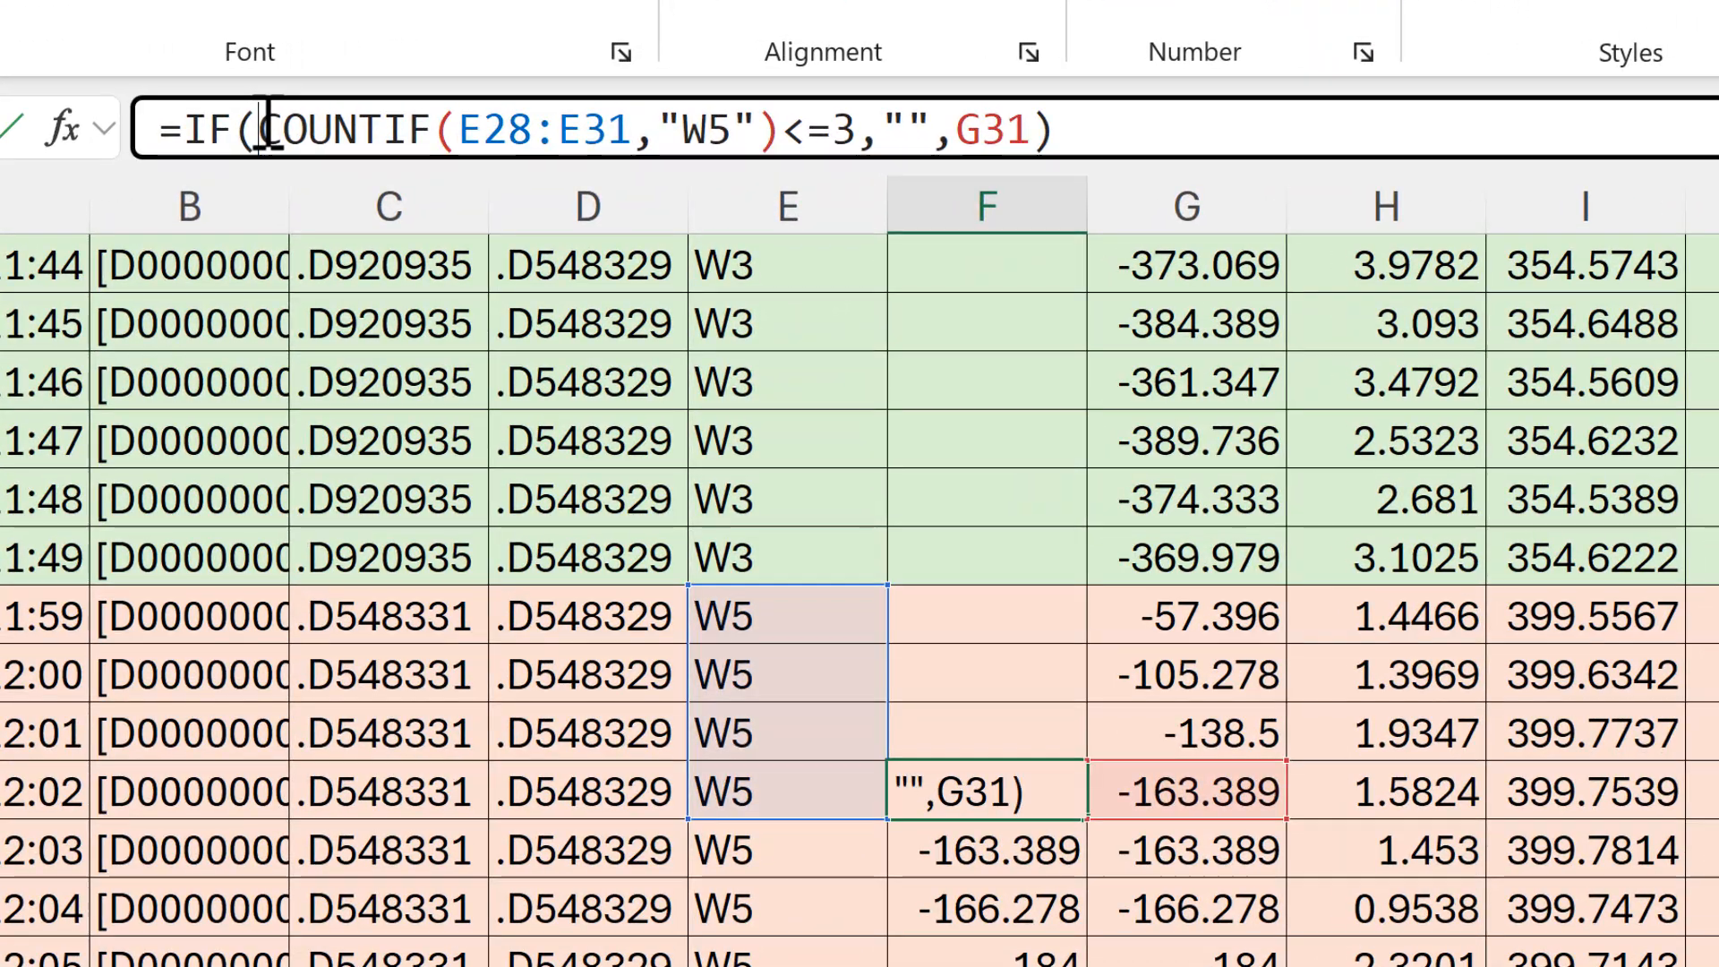
{"action": "left_click", "coordinate": [307, 219]}
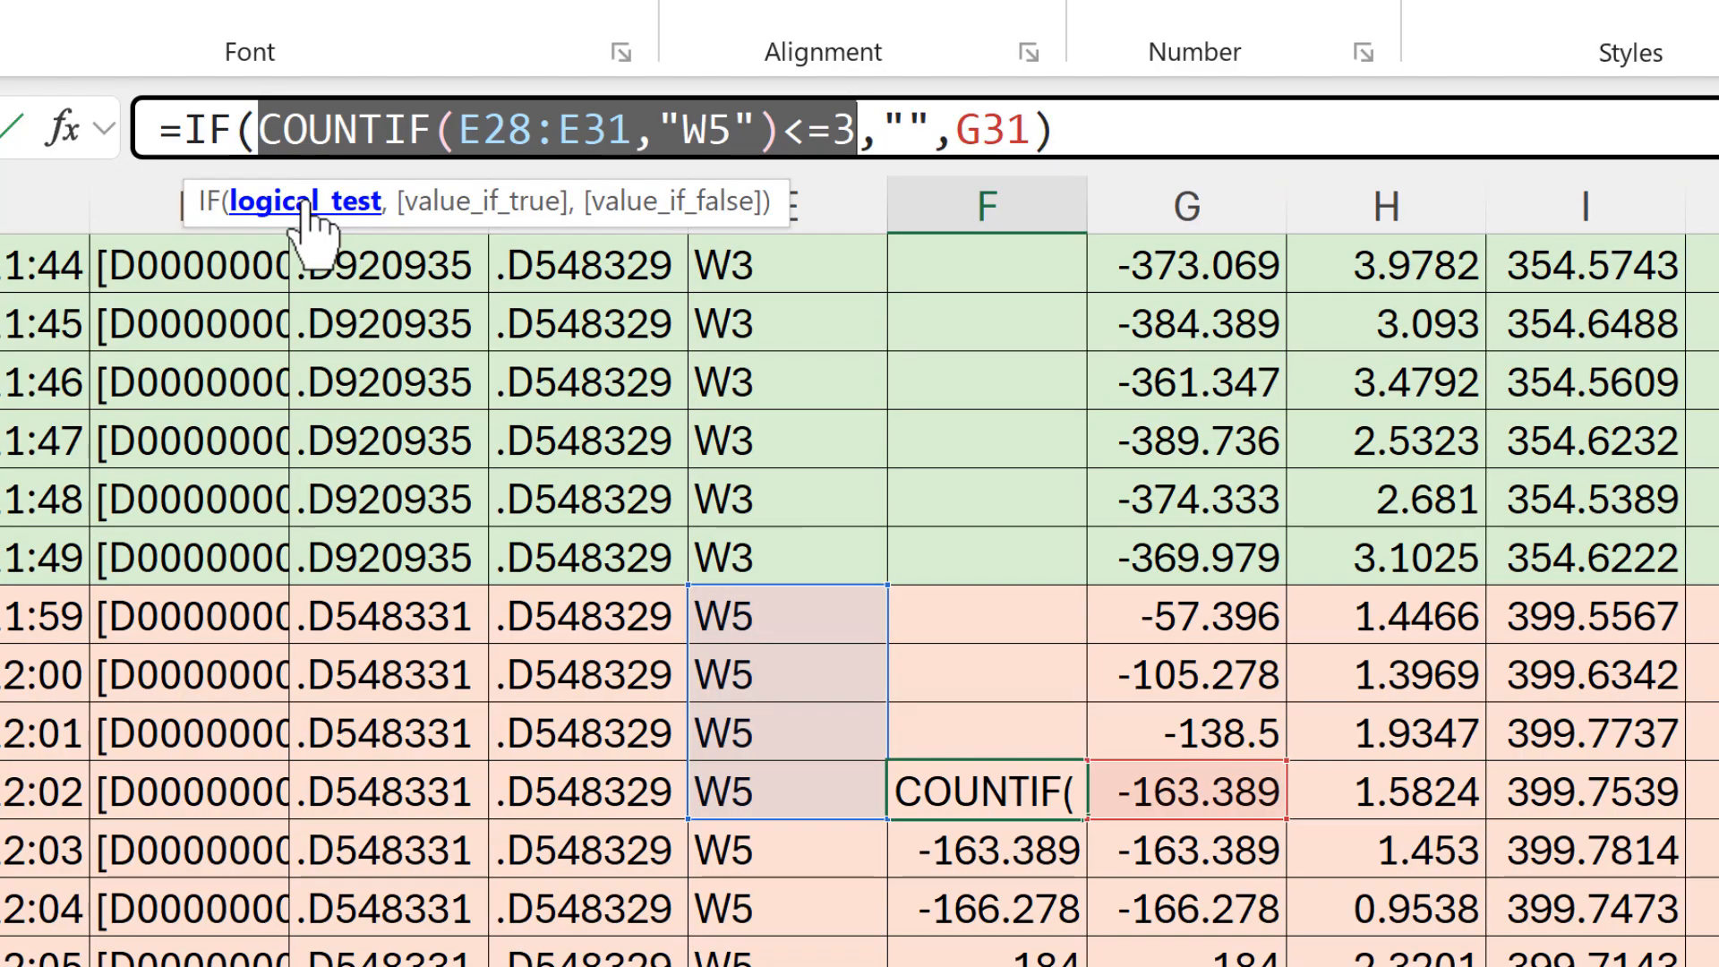
{"action": "left_click", "coordinate": [261, 110]}
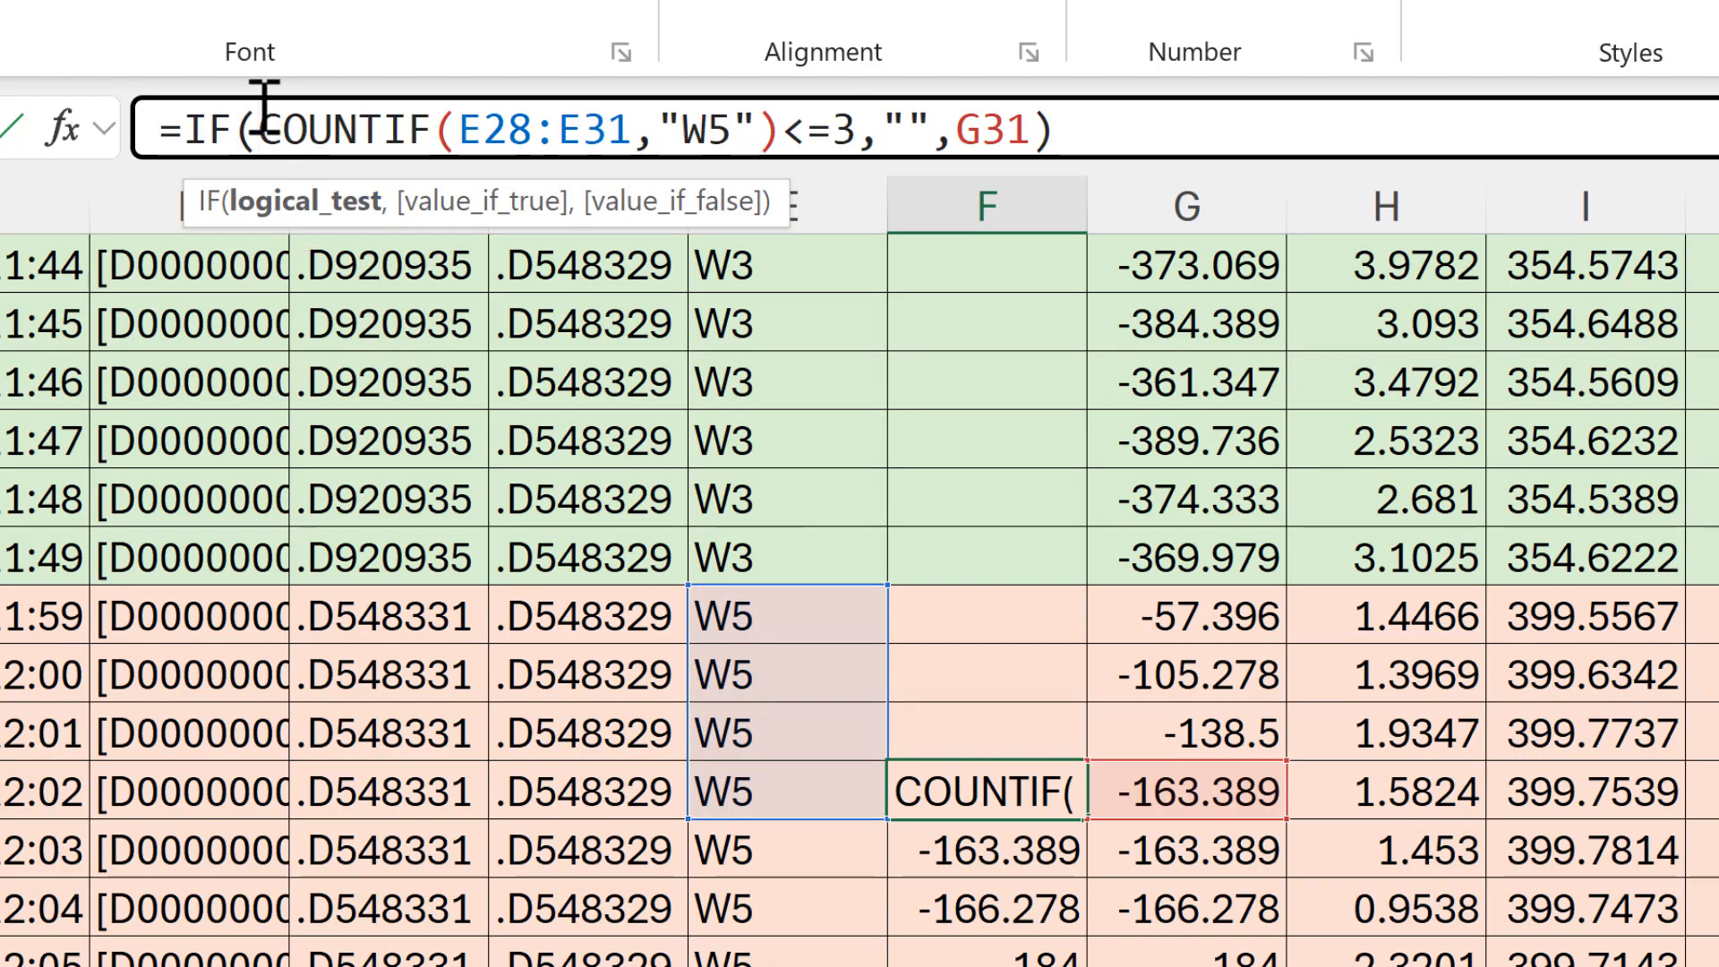
{"action": "type", "text": "AND("}
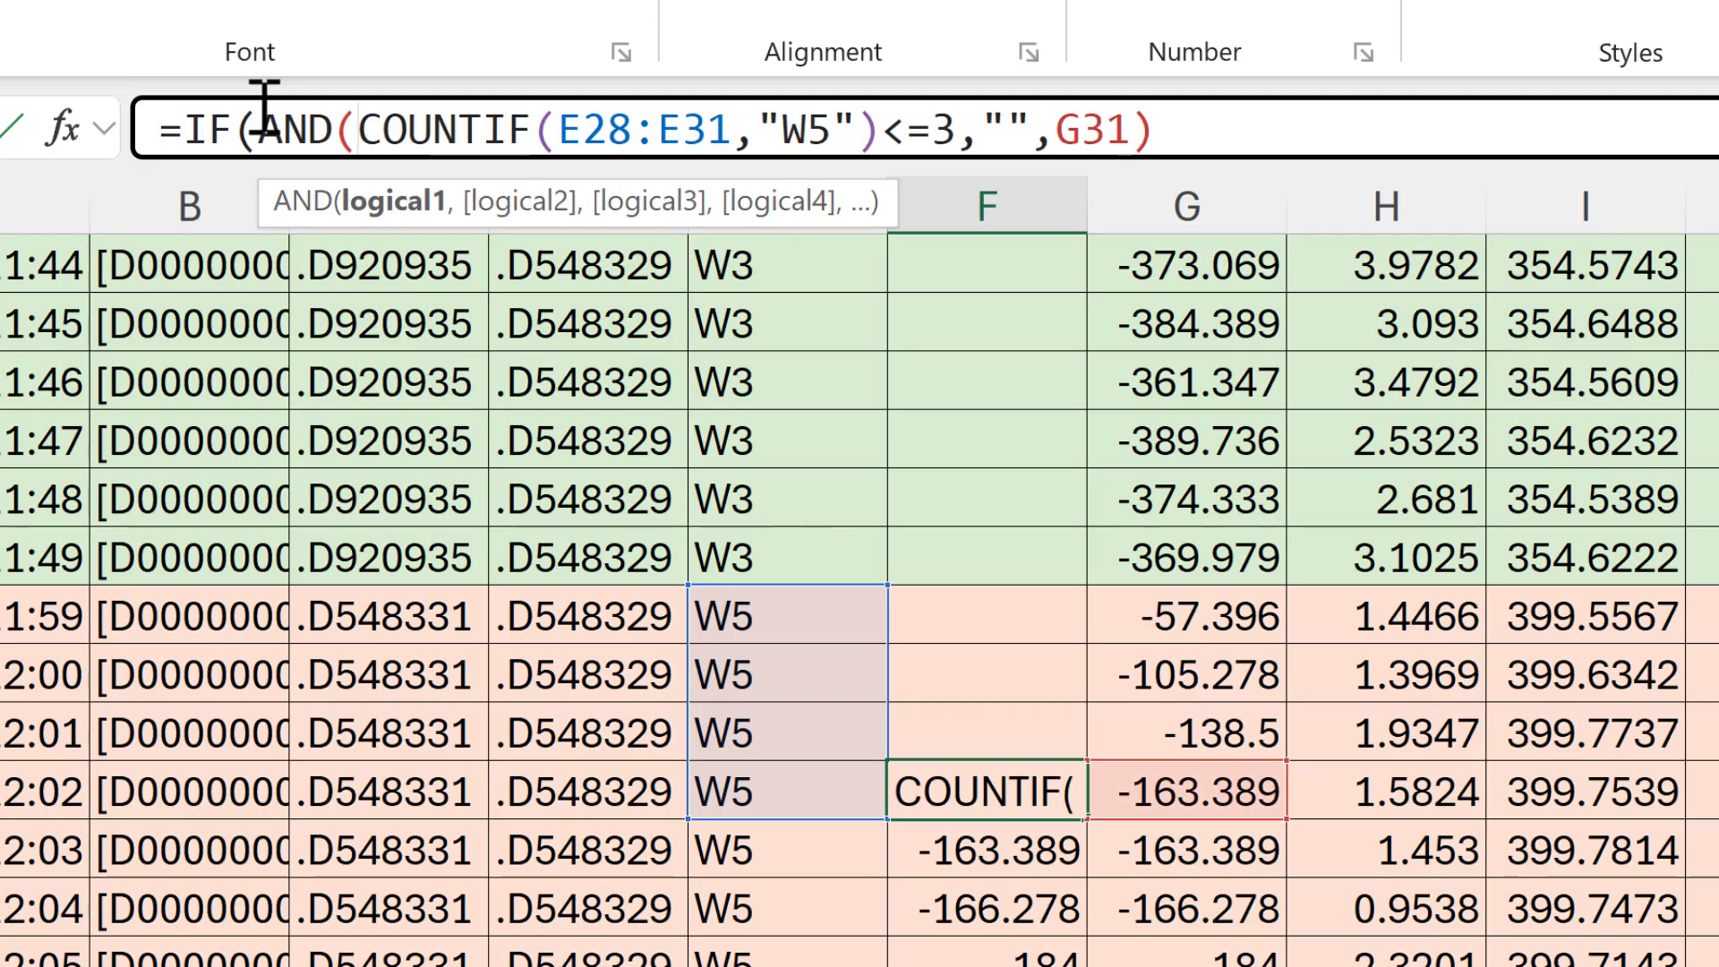
{"action": "left_click", "coordinate": [392, 202]}
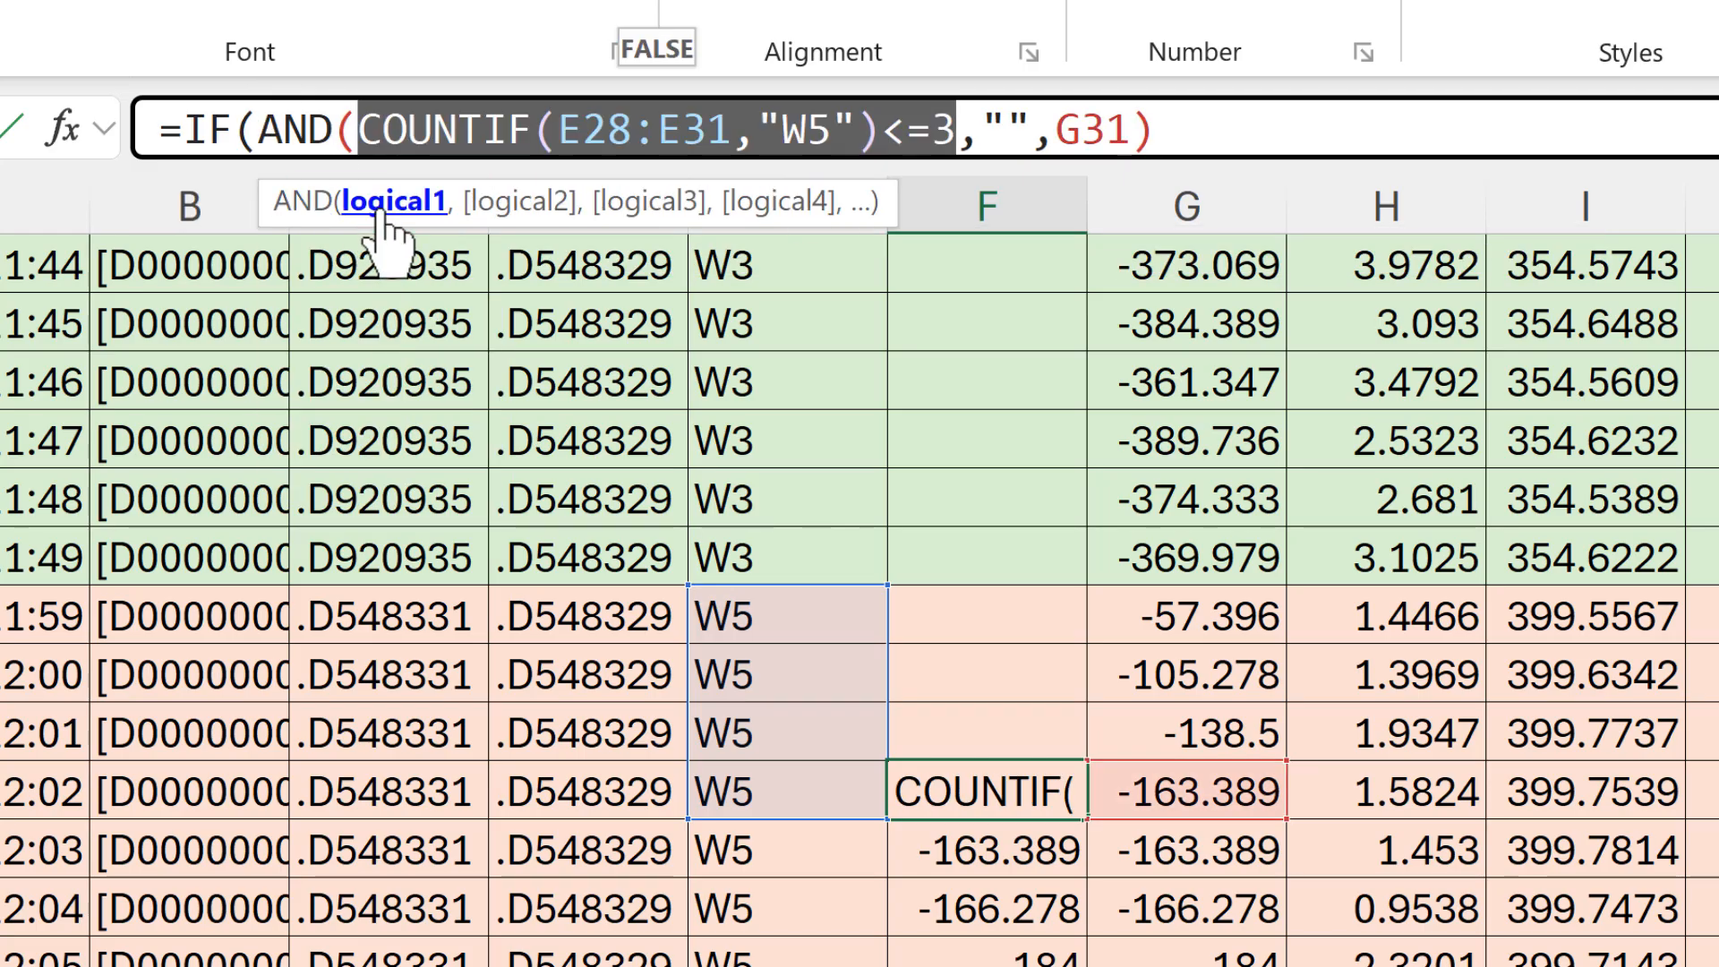
{"action": "left_click", "coordinate": [999, 144]}
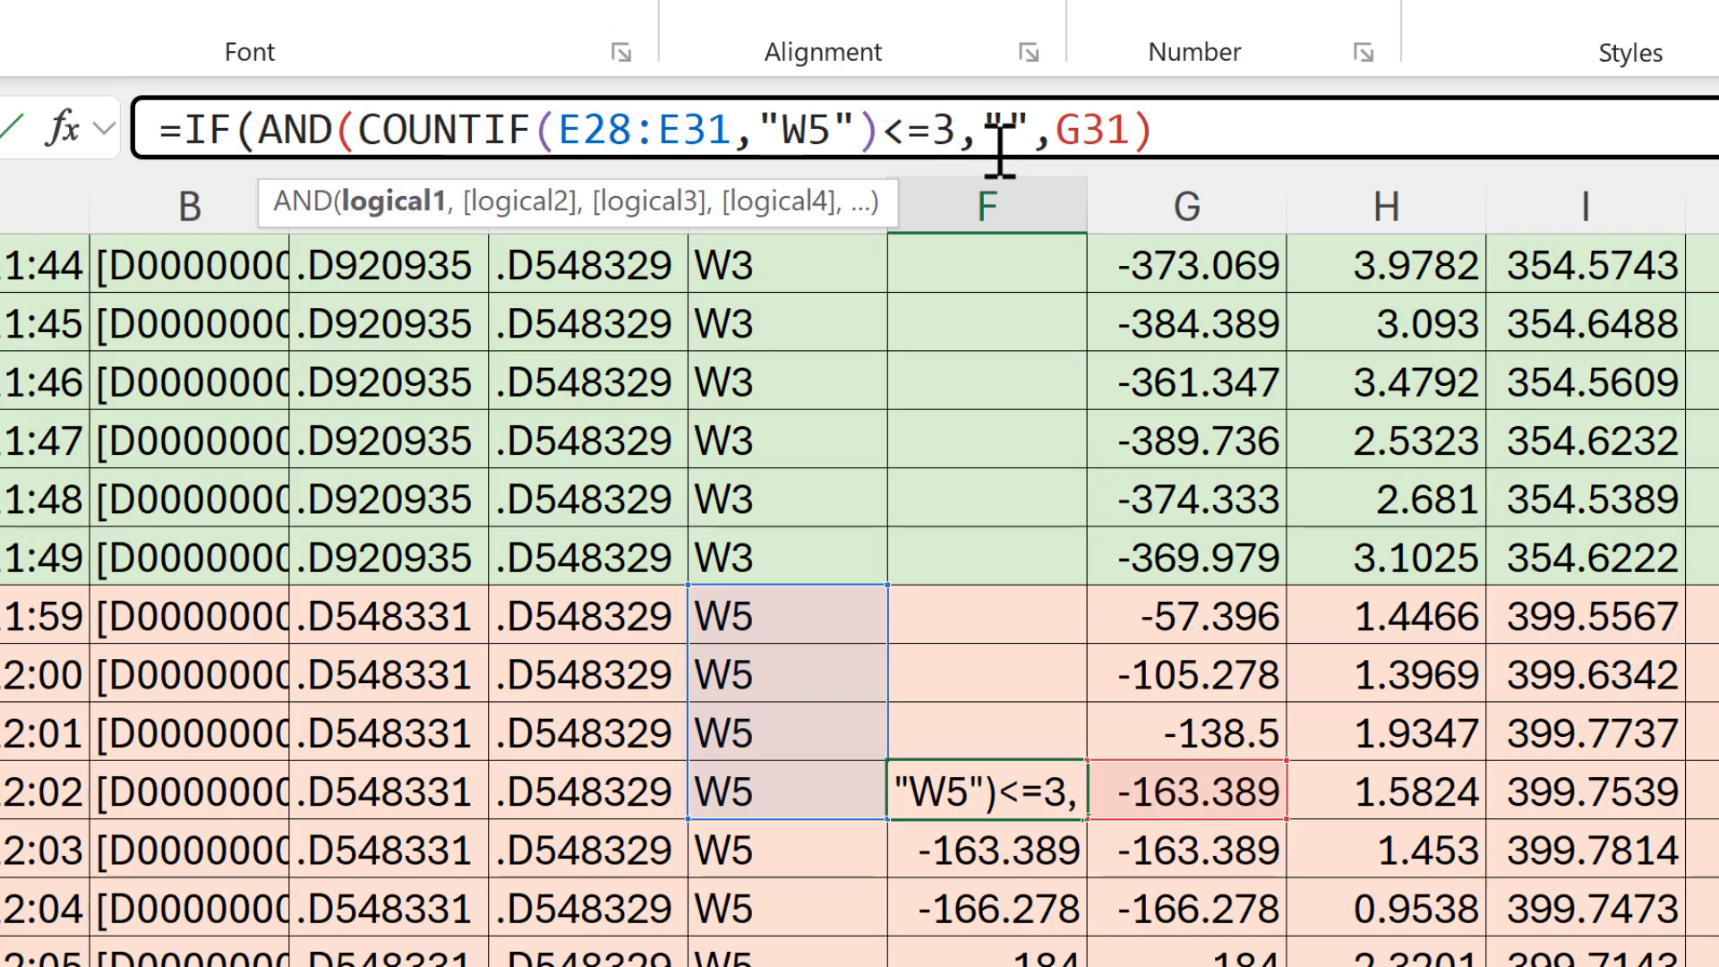
{"action": "type", "text": ","}
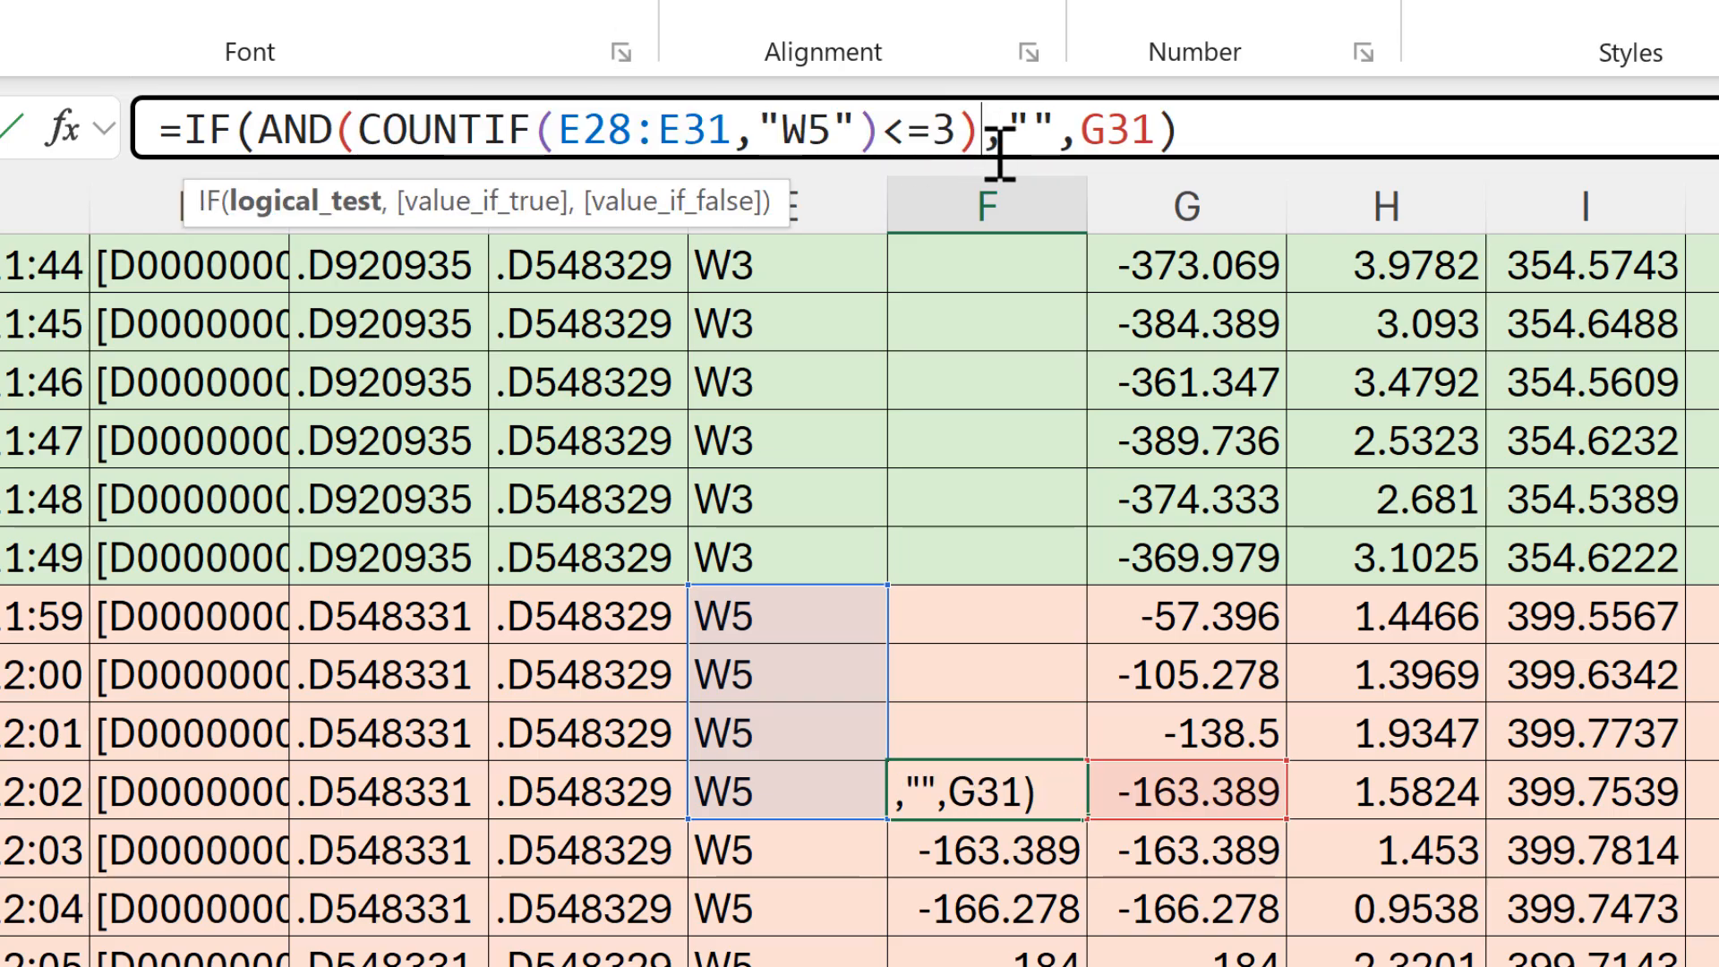
Step: Add E31="W5" as the first condition of the AND function in F31, check the formula's arguments and commit it
{"action": "left_click", "coordinate": [430, 130]}
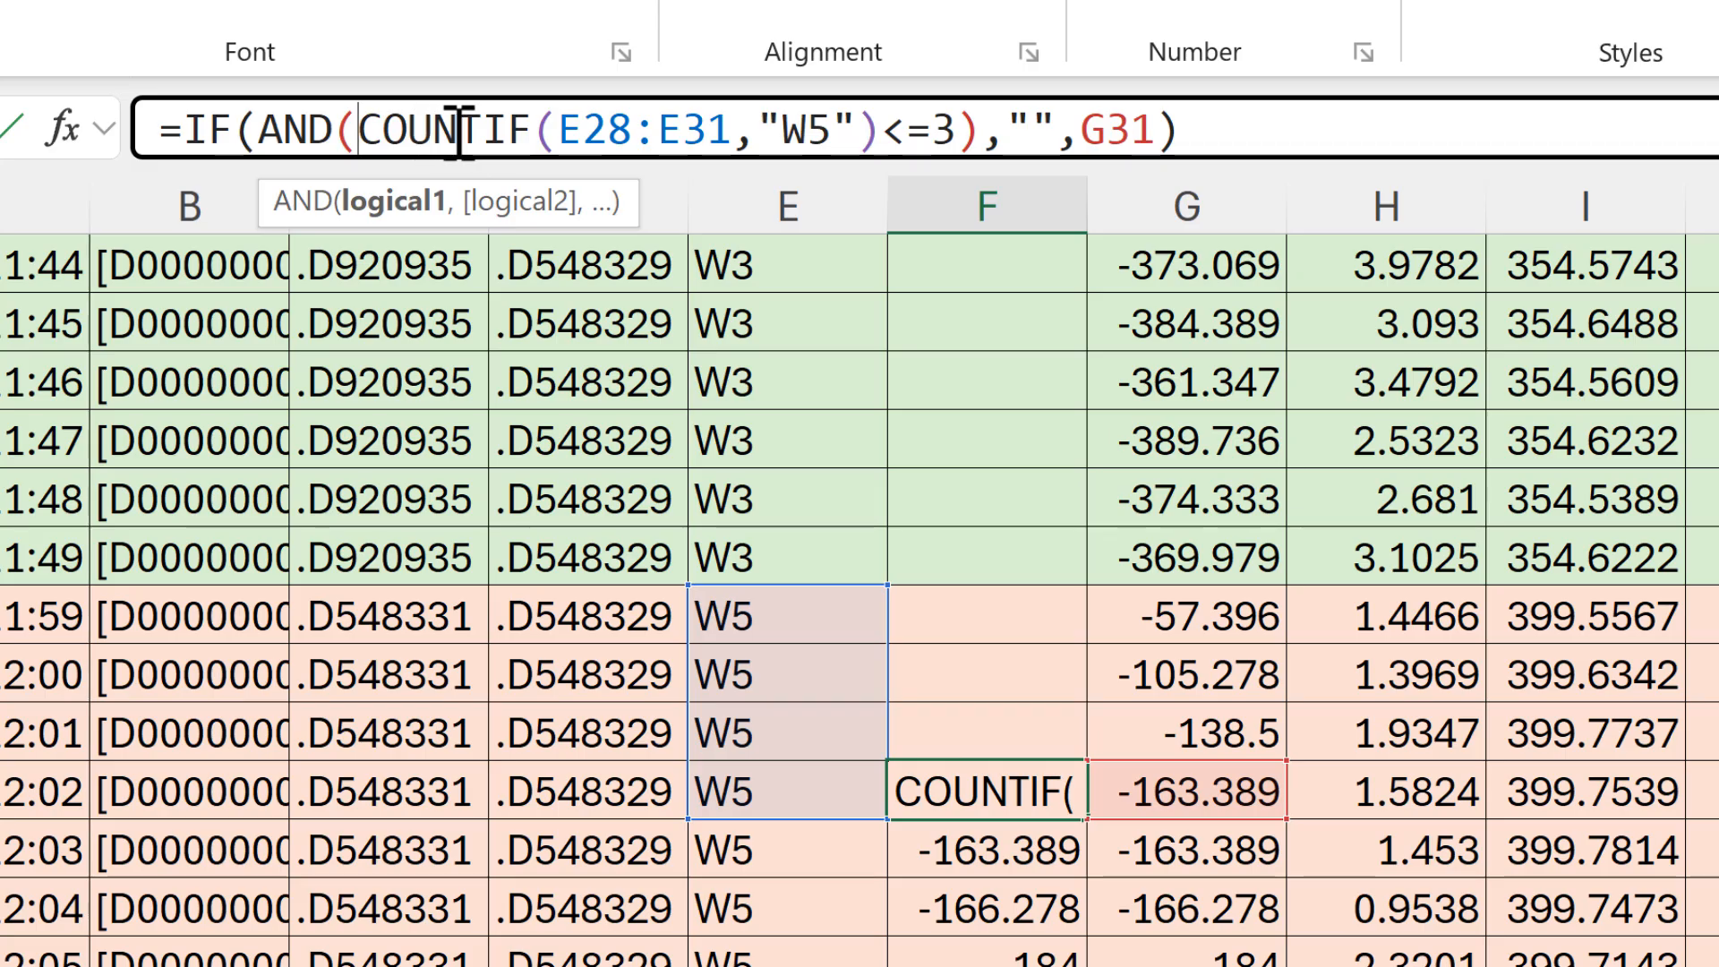
{"action": "type", "text": ","}
{"action": "left_click", "coordinate": [368, 130]}
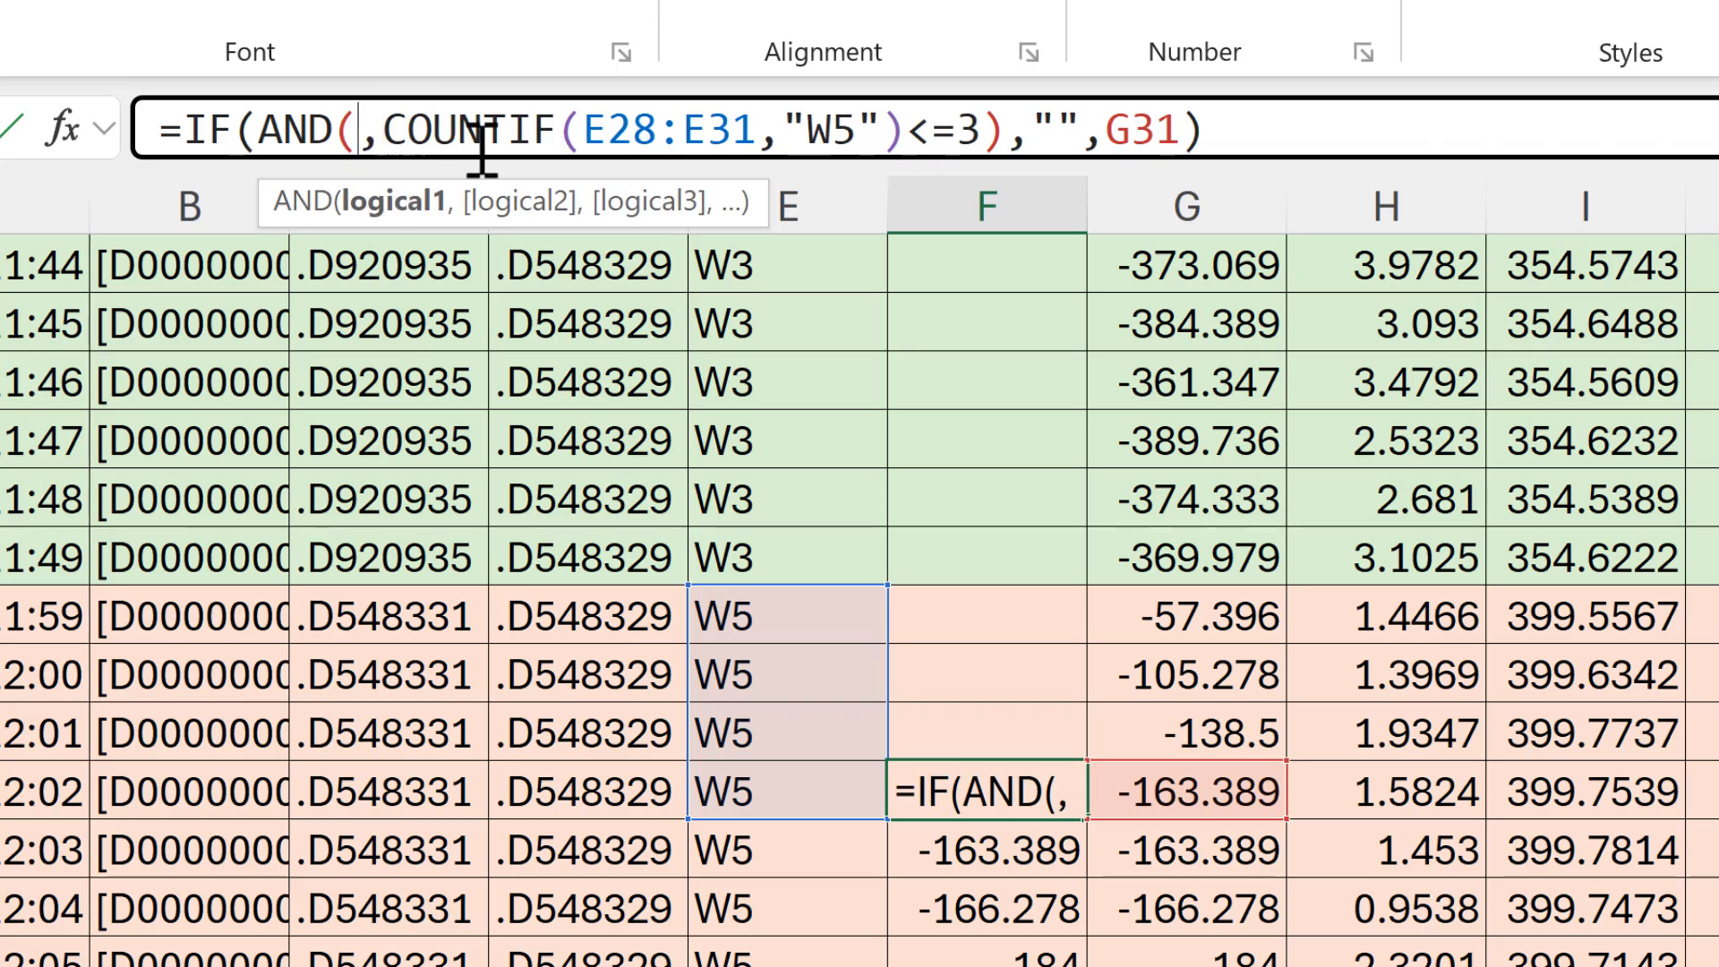
{"action": "left_click", "coordinate": [813, 792]}
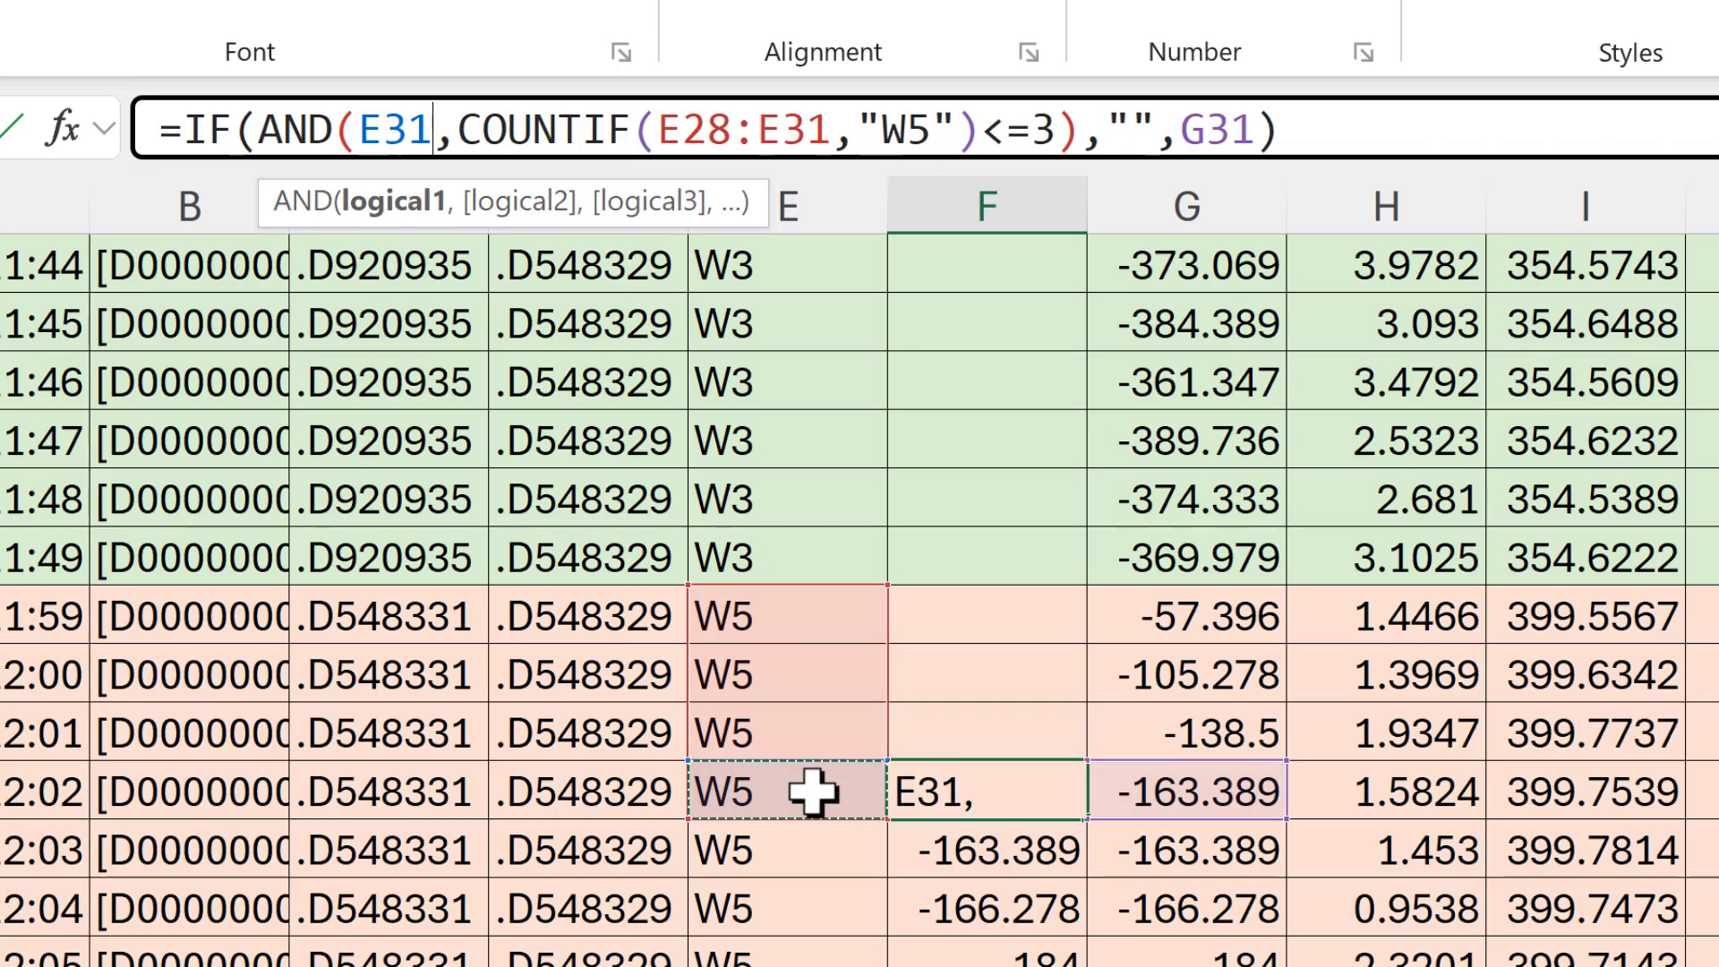
{"action": "type", "text": "=\"W5\""}
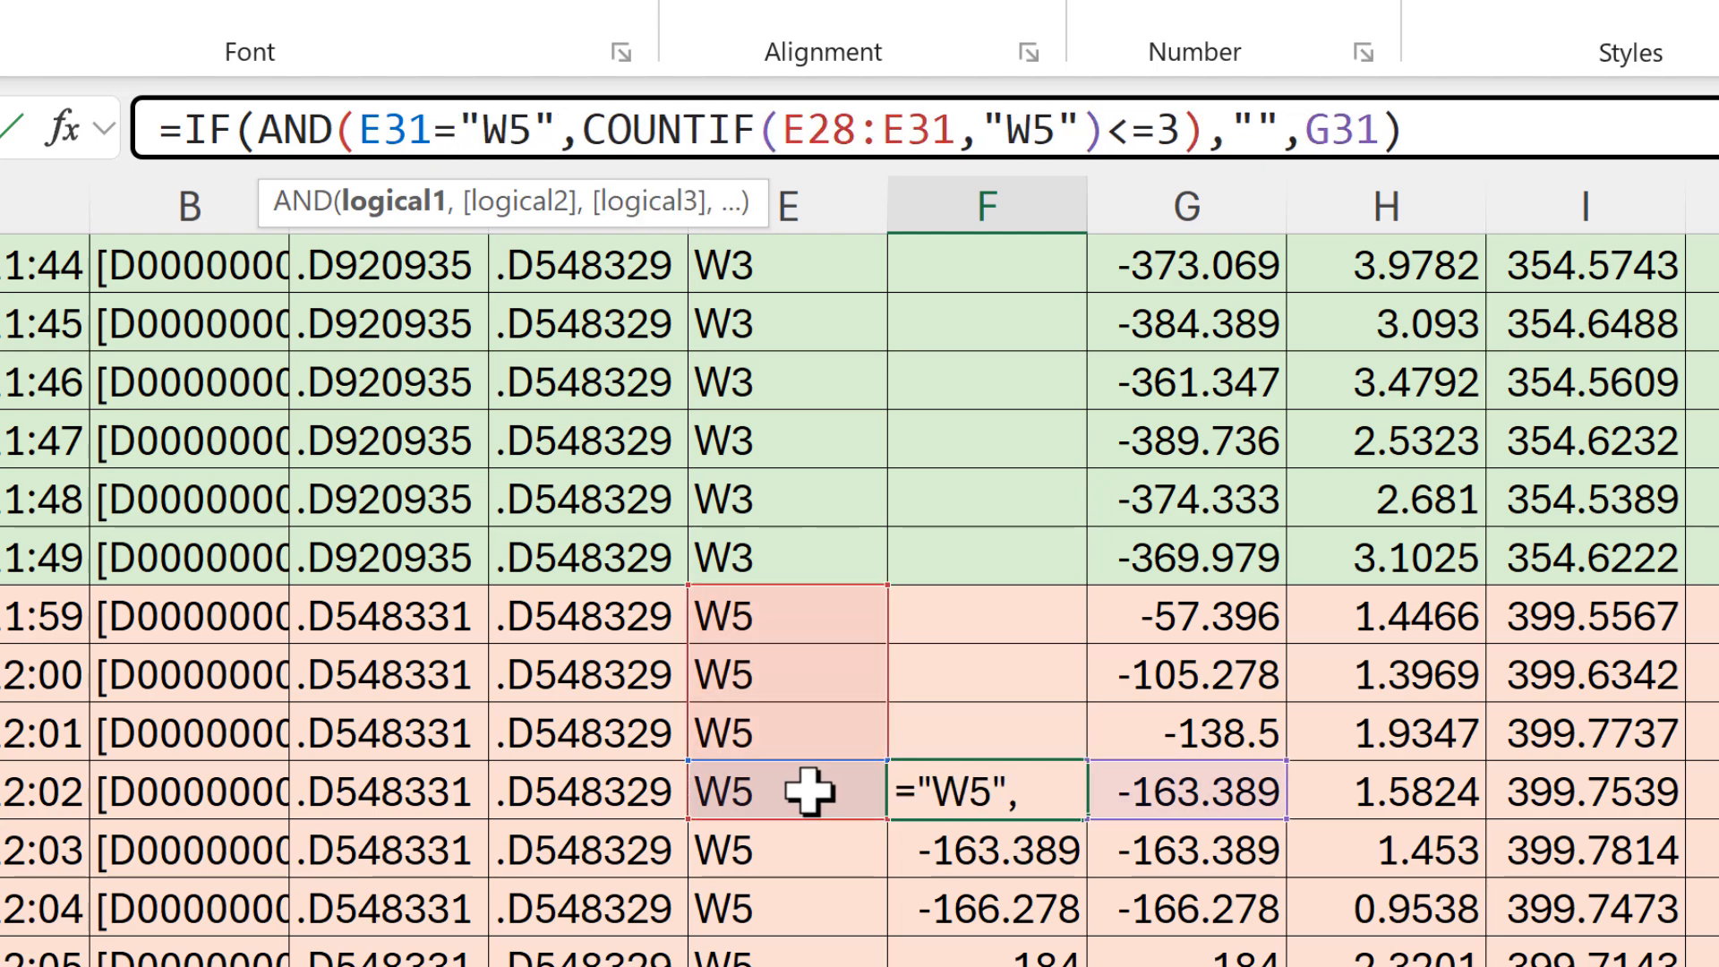
{"action": "left_click", "coordinate": [408, 202]}
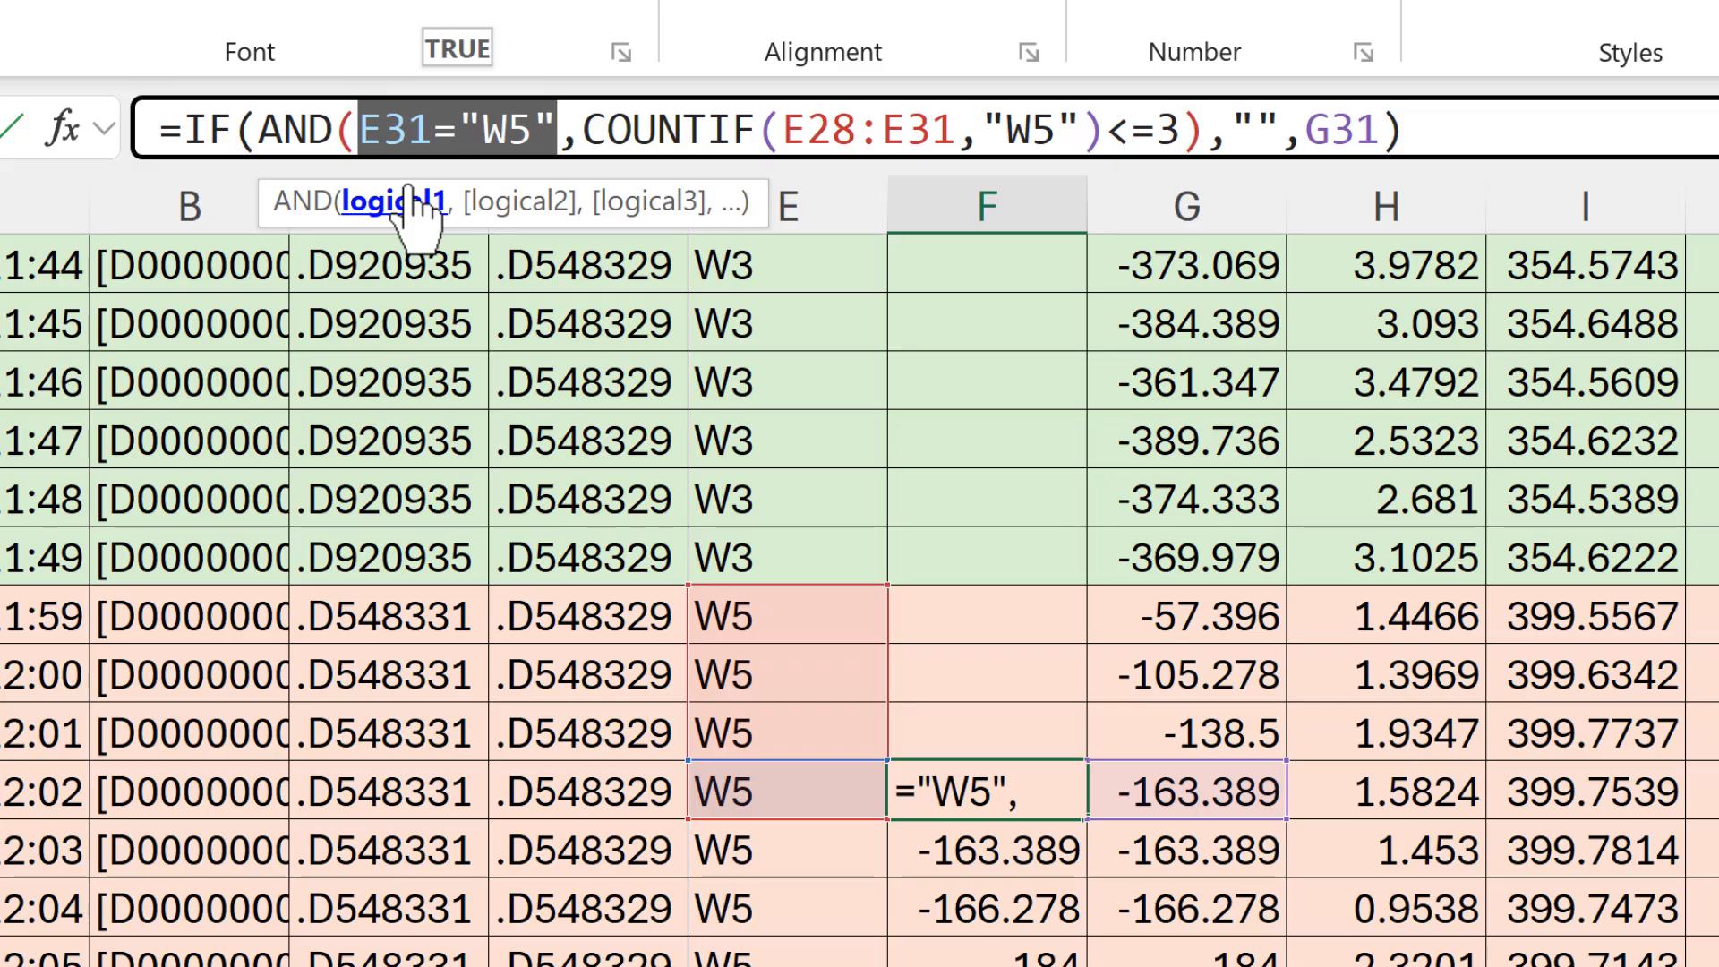
{"action": "left_click", "coordinate": [502, 204]}
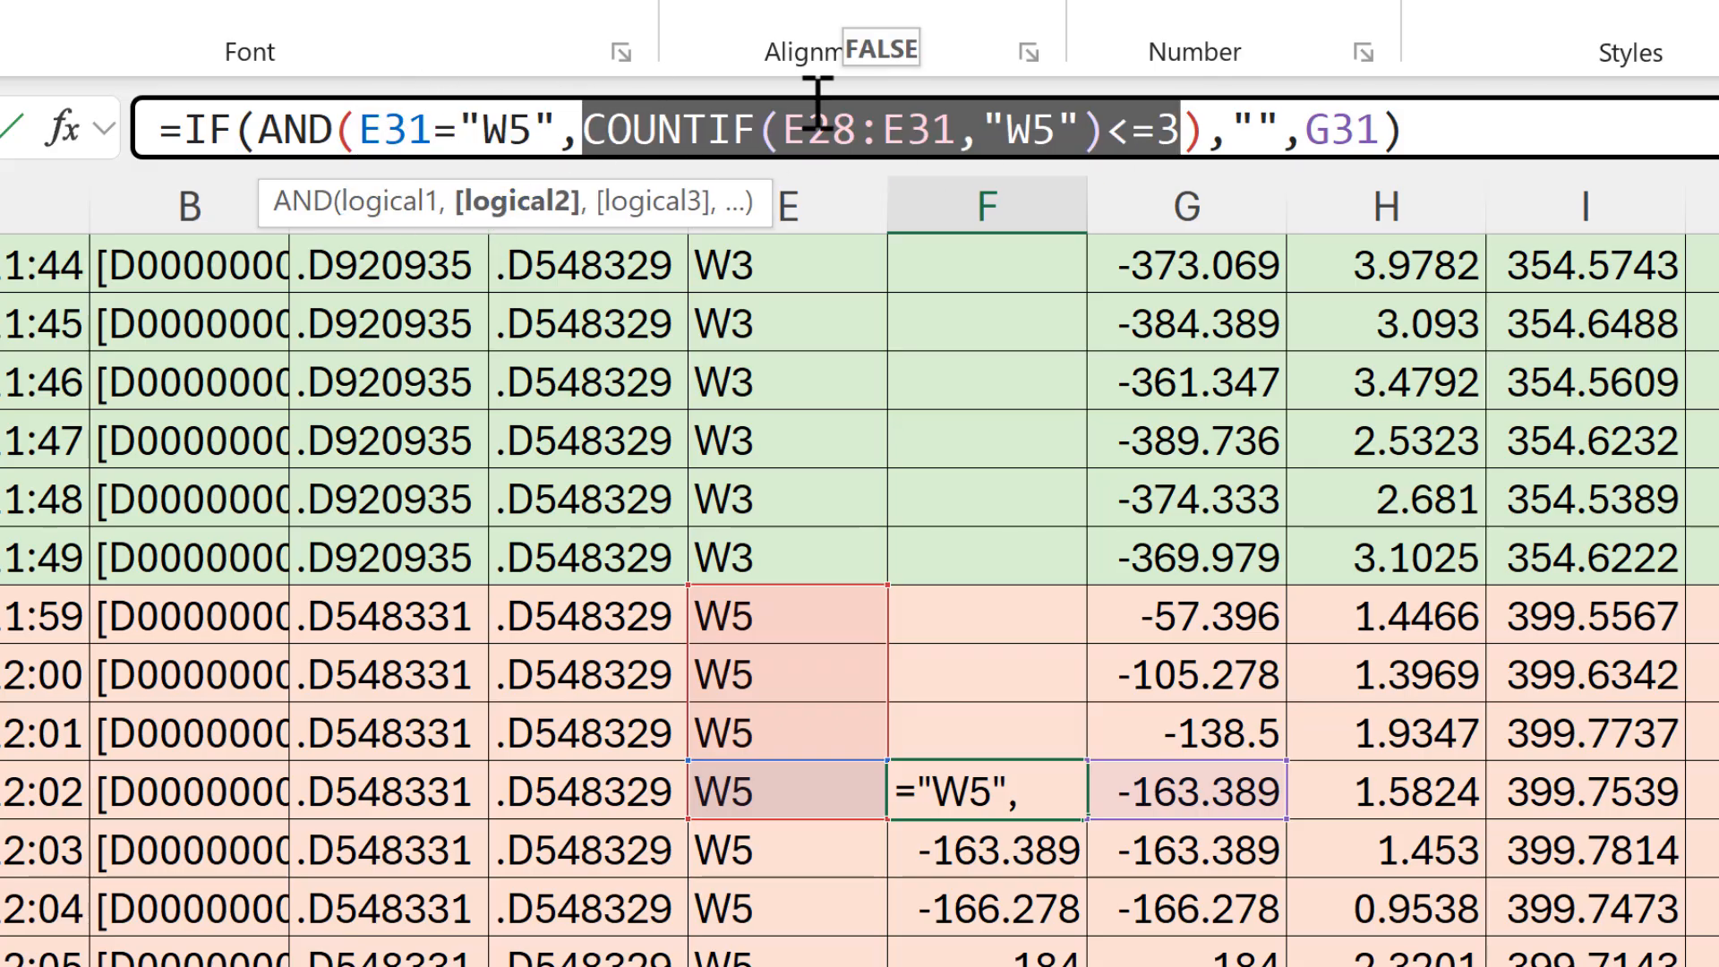
{"action": "left_click", "coordinate": [1252, 129]}
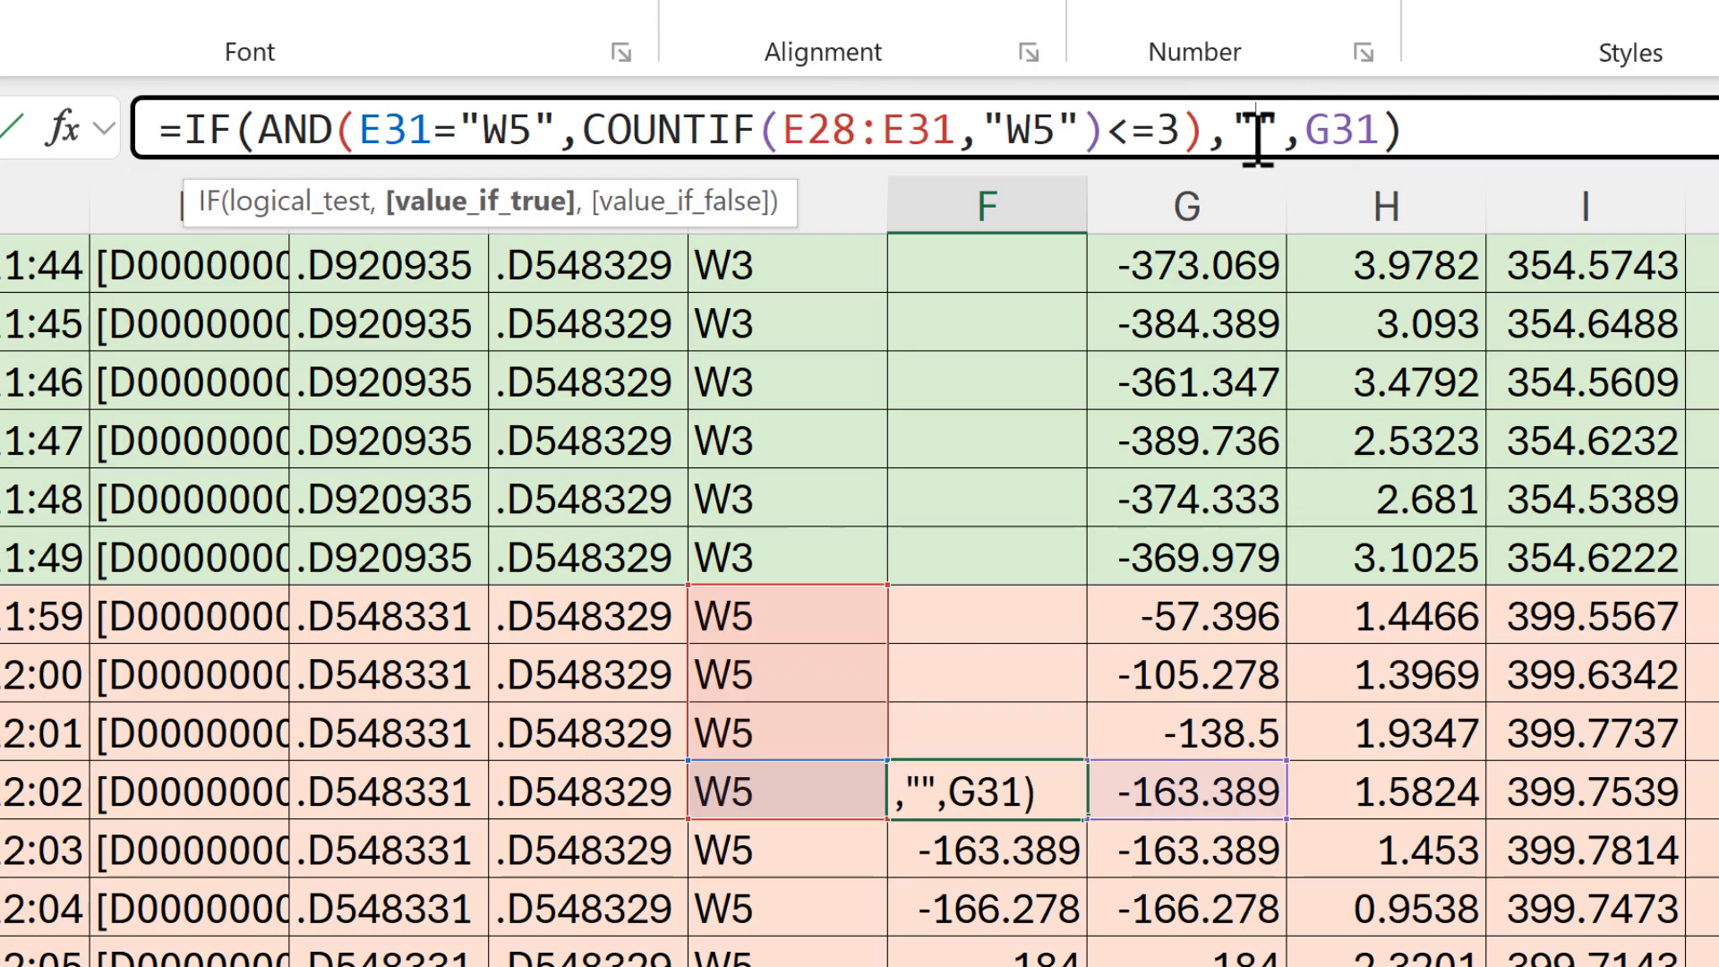
{"action": "left_click", "coordinate": [1367, 130]}
{"action": "left_click", "coordinate": [1453, 121]}
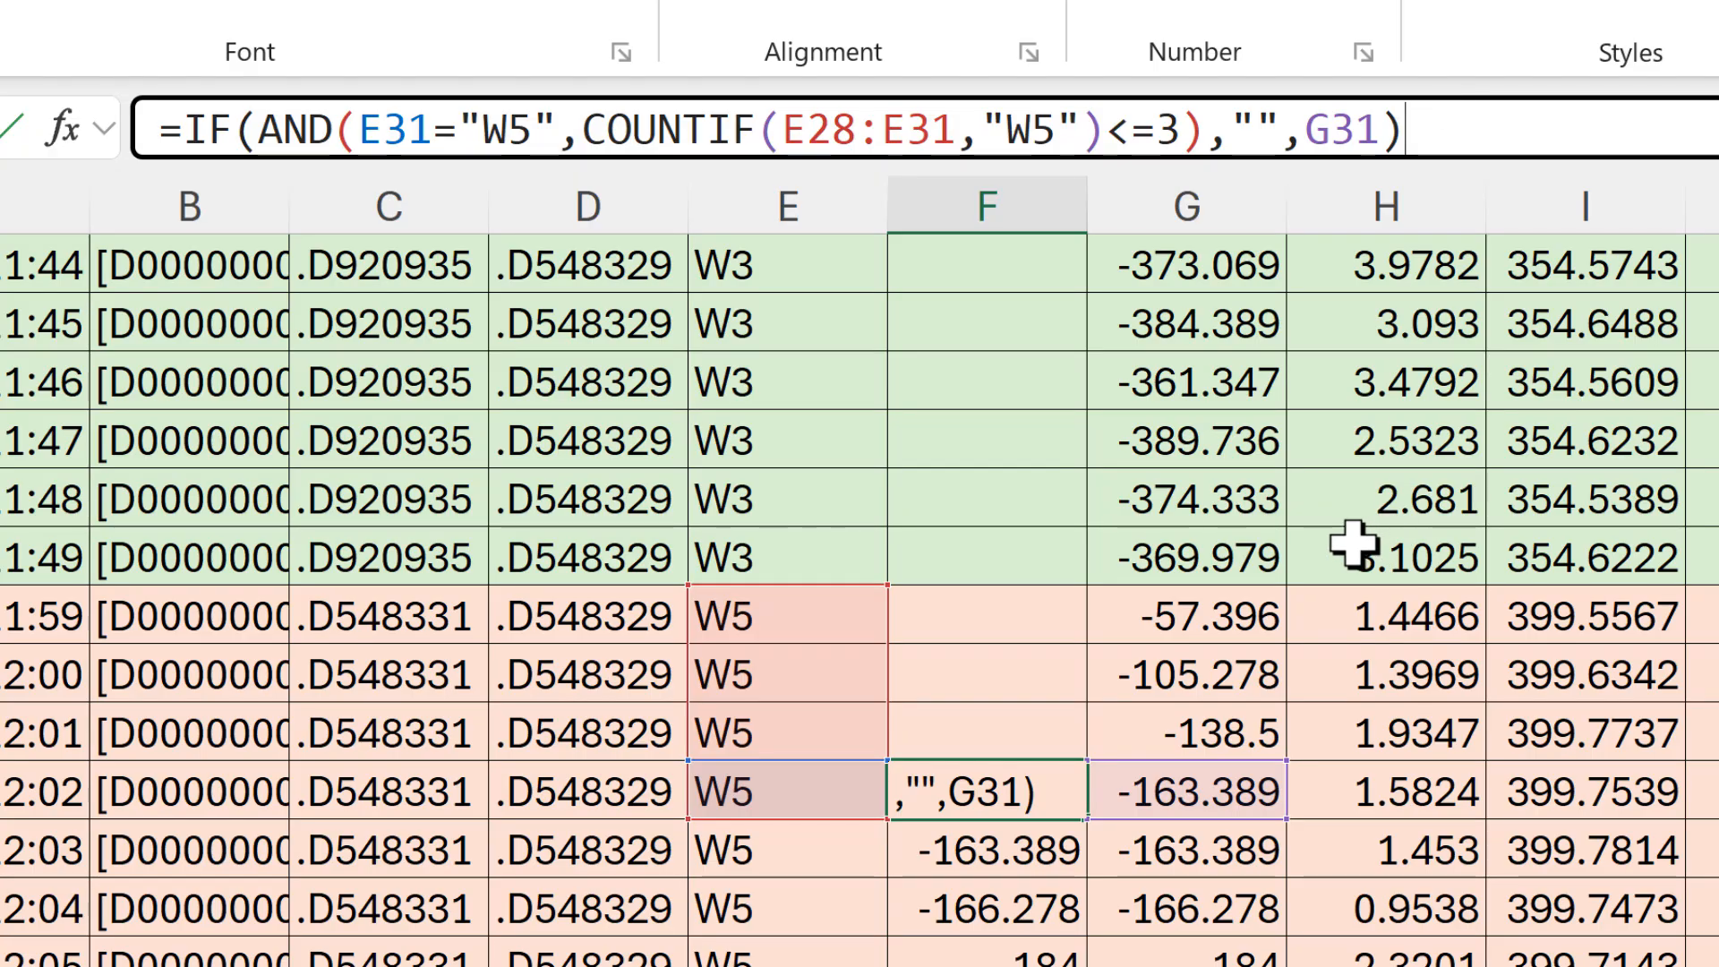
{"action": "left_click", "coordinate": [1030, 795]}
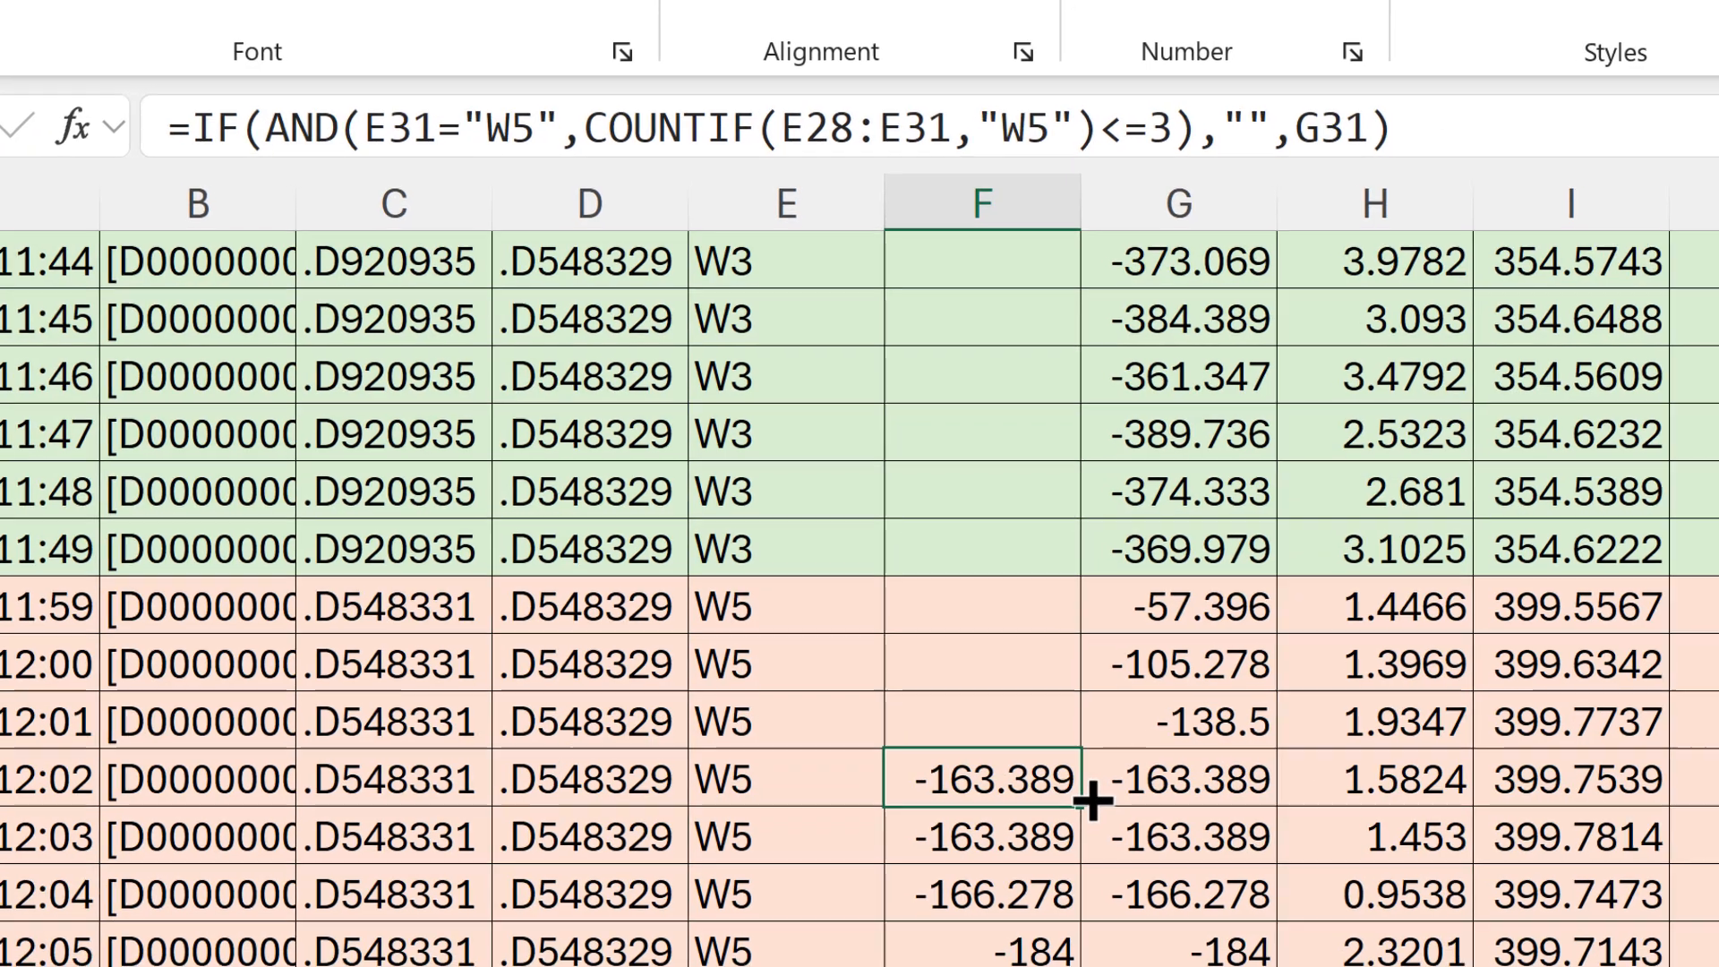
Step: Fill the revised formula from F31 up to F23 and down to F45
{"action": "left_click_drag", "start_coordinate": [1092, 800], "coordinate": [1023, 311]}
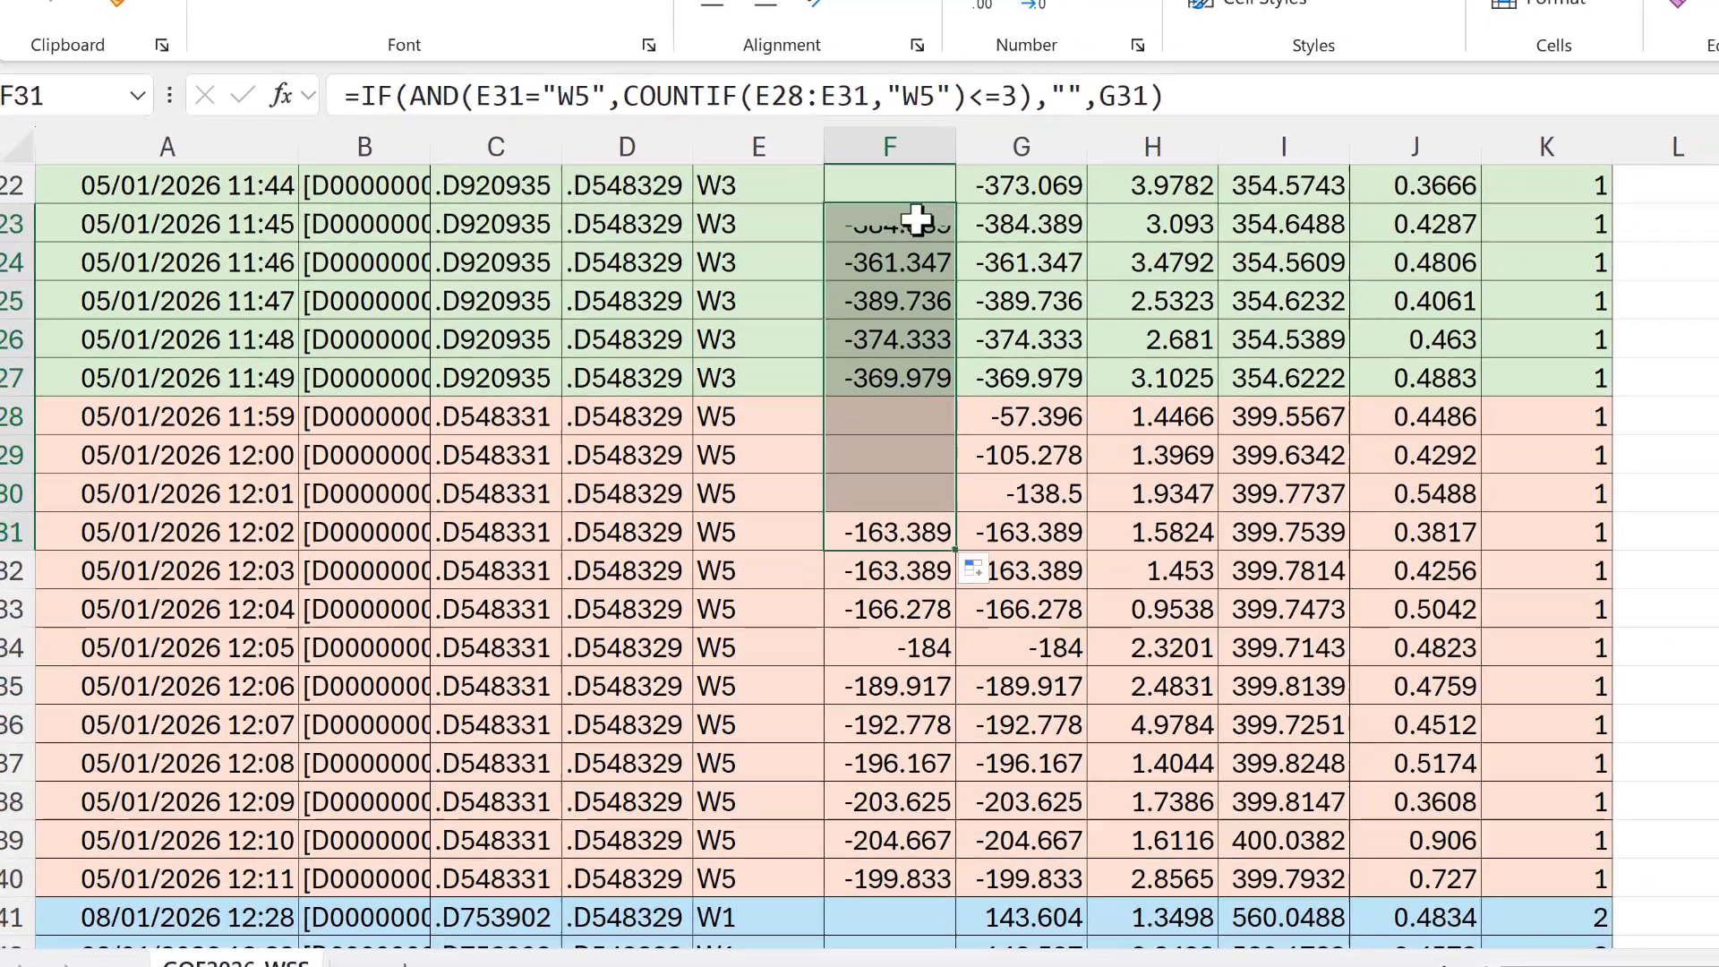
{"action": "left_click", "coordinate": [916, 220]}
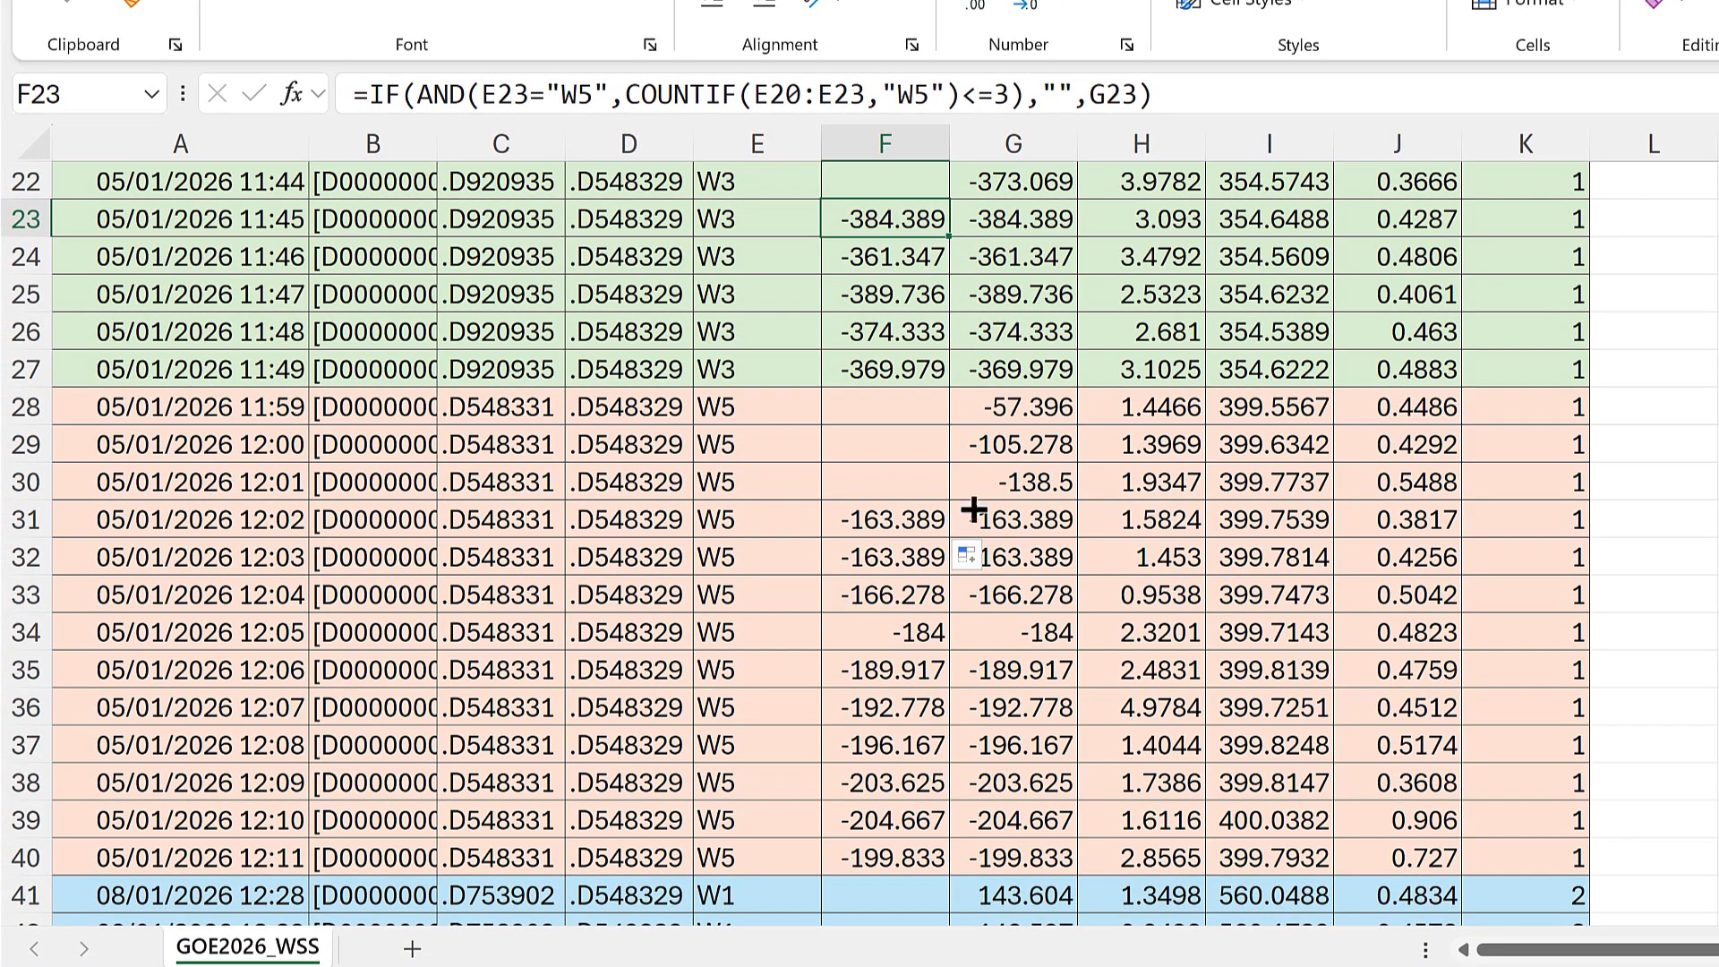
{"action": "left_click_drag", "start_coordinate": [973, 508], "coordinate": [924, 913]}
Step: Examine the revised column F results beside the first three W5 rows, the remaining W5 rows and the W1 rows
{"action": "left_click", "coordinate": [873, 259]}
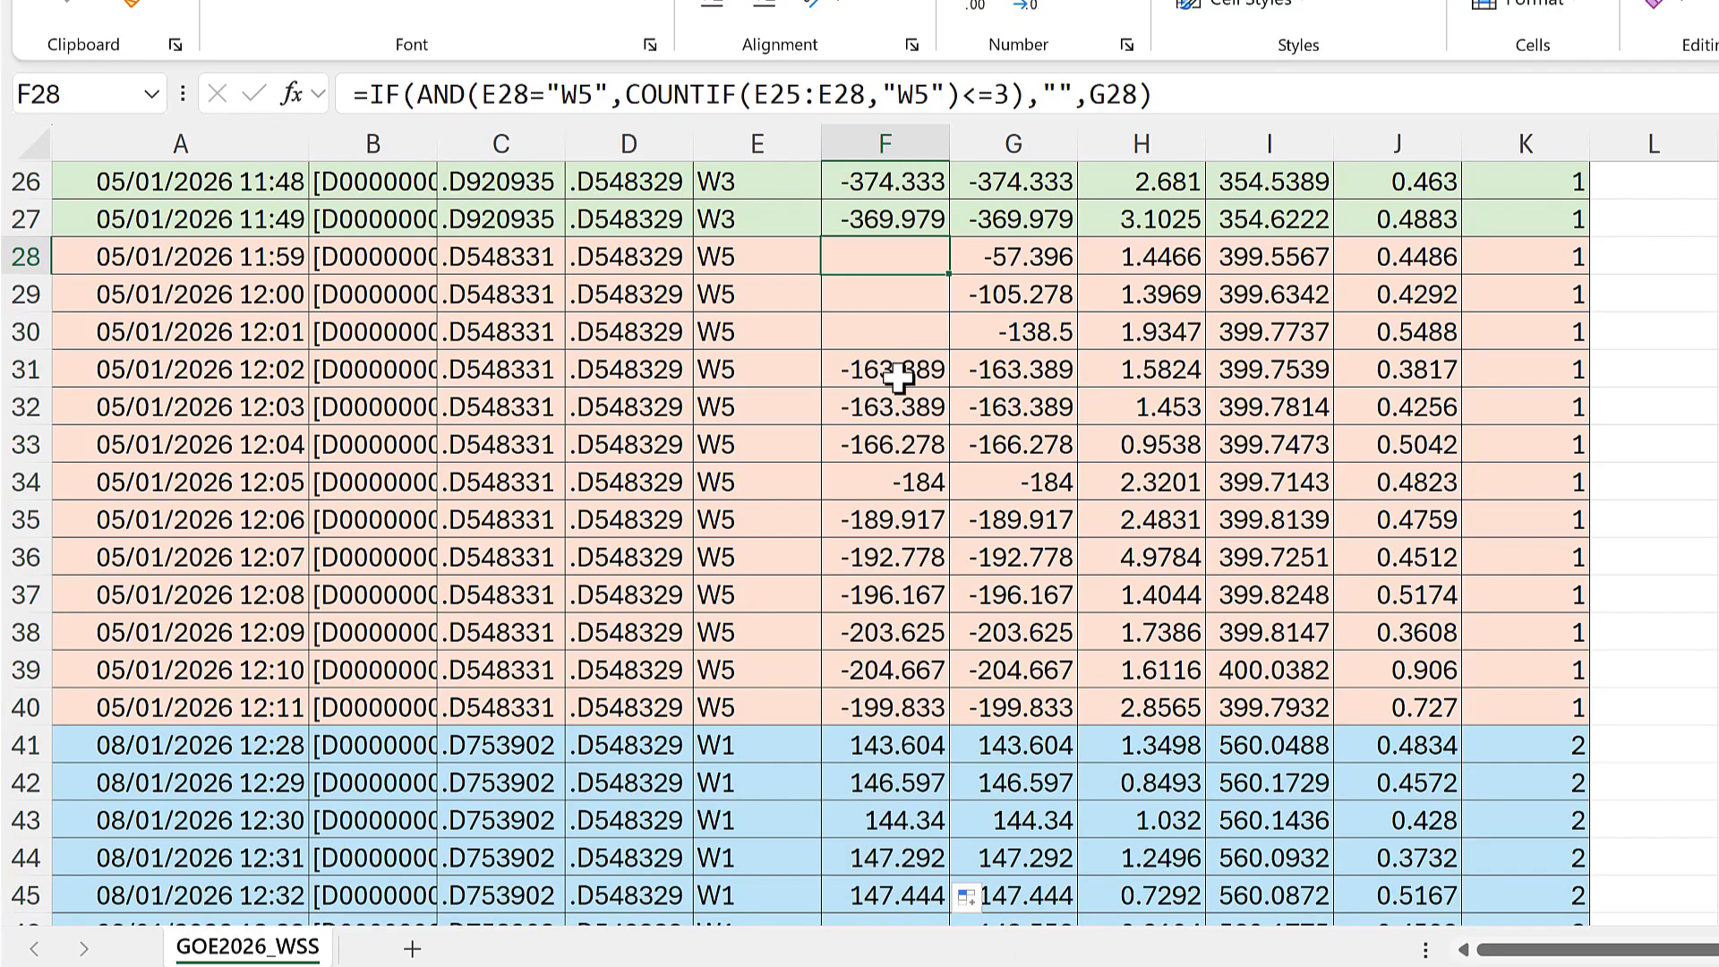
{"action": "scroll", "coordinate": [895, 394], "scroll_direction": "up", "scroll_amount": 1}
{"action": "left_click_drag", "start_coordinate": [757, 368], "coordinate": [875, 445]}
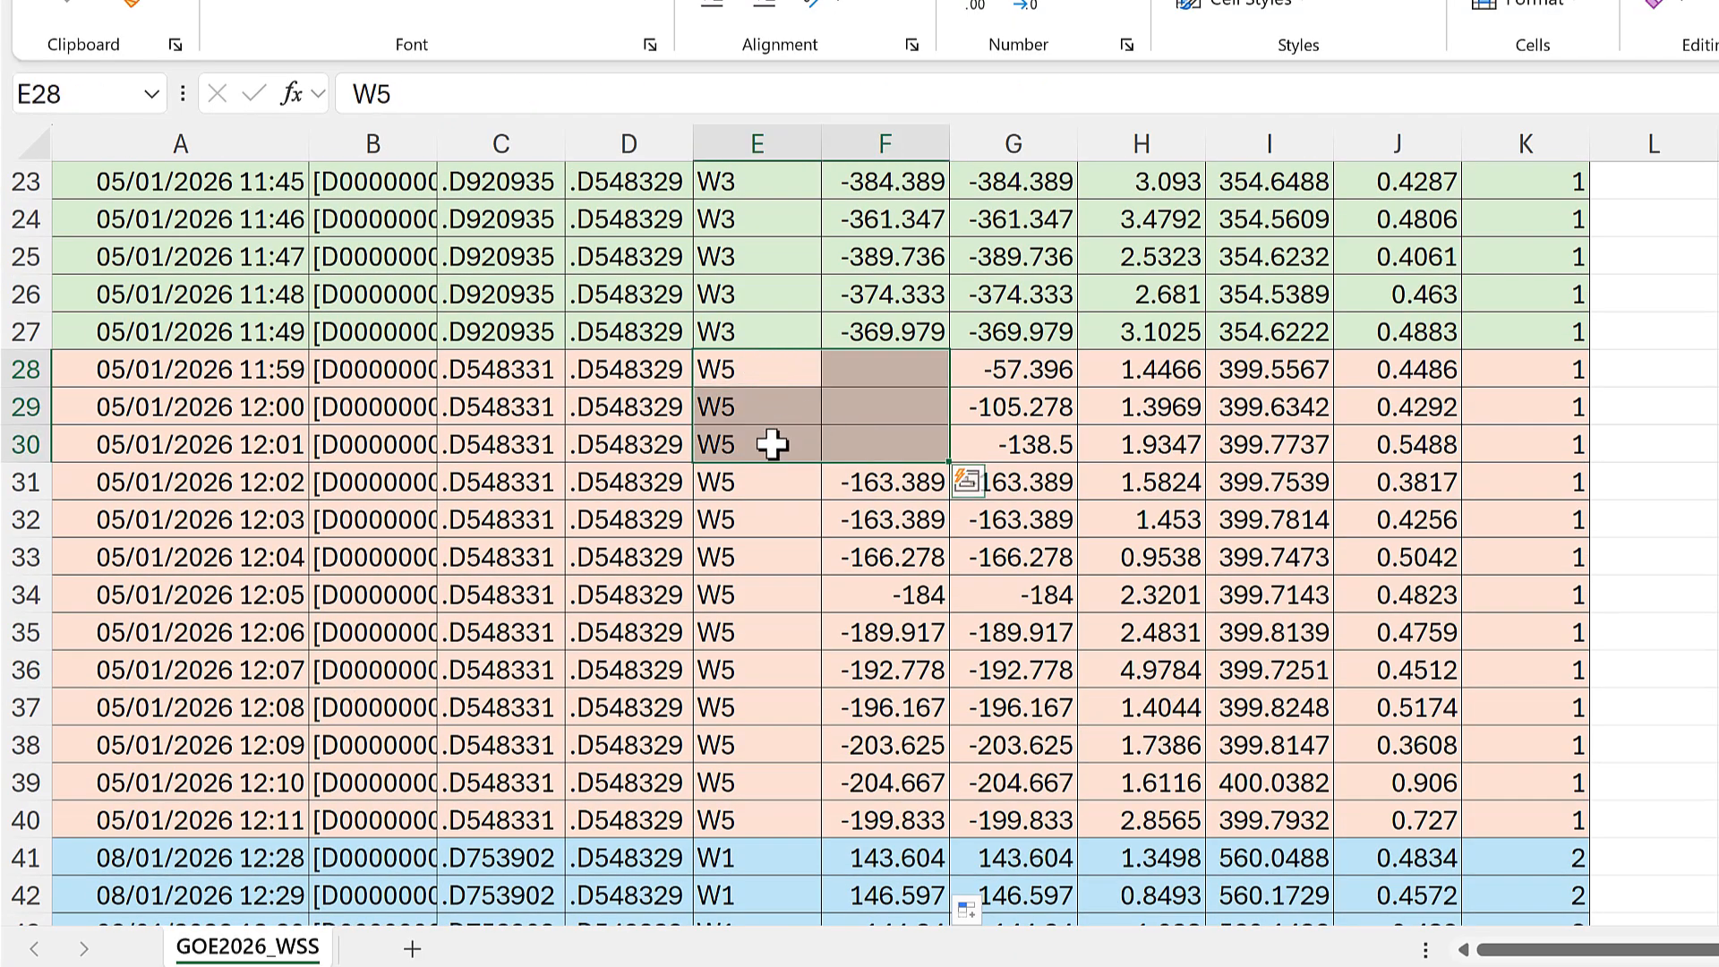
{"action": "left_click", "coordinate": [873, 519]}
{"action": "scroll", "coordinate": [896, 582], "scroll_direction": "down", "scroll_amount": 3}
{"action": "scroll", "coordinate": [904, 645], "scroll_direction": "down", "scroll_amount": 1}
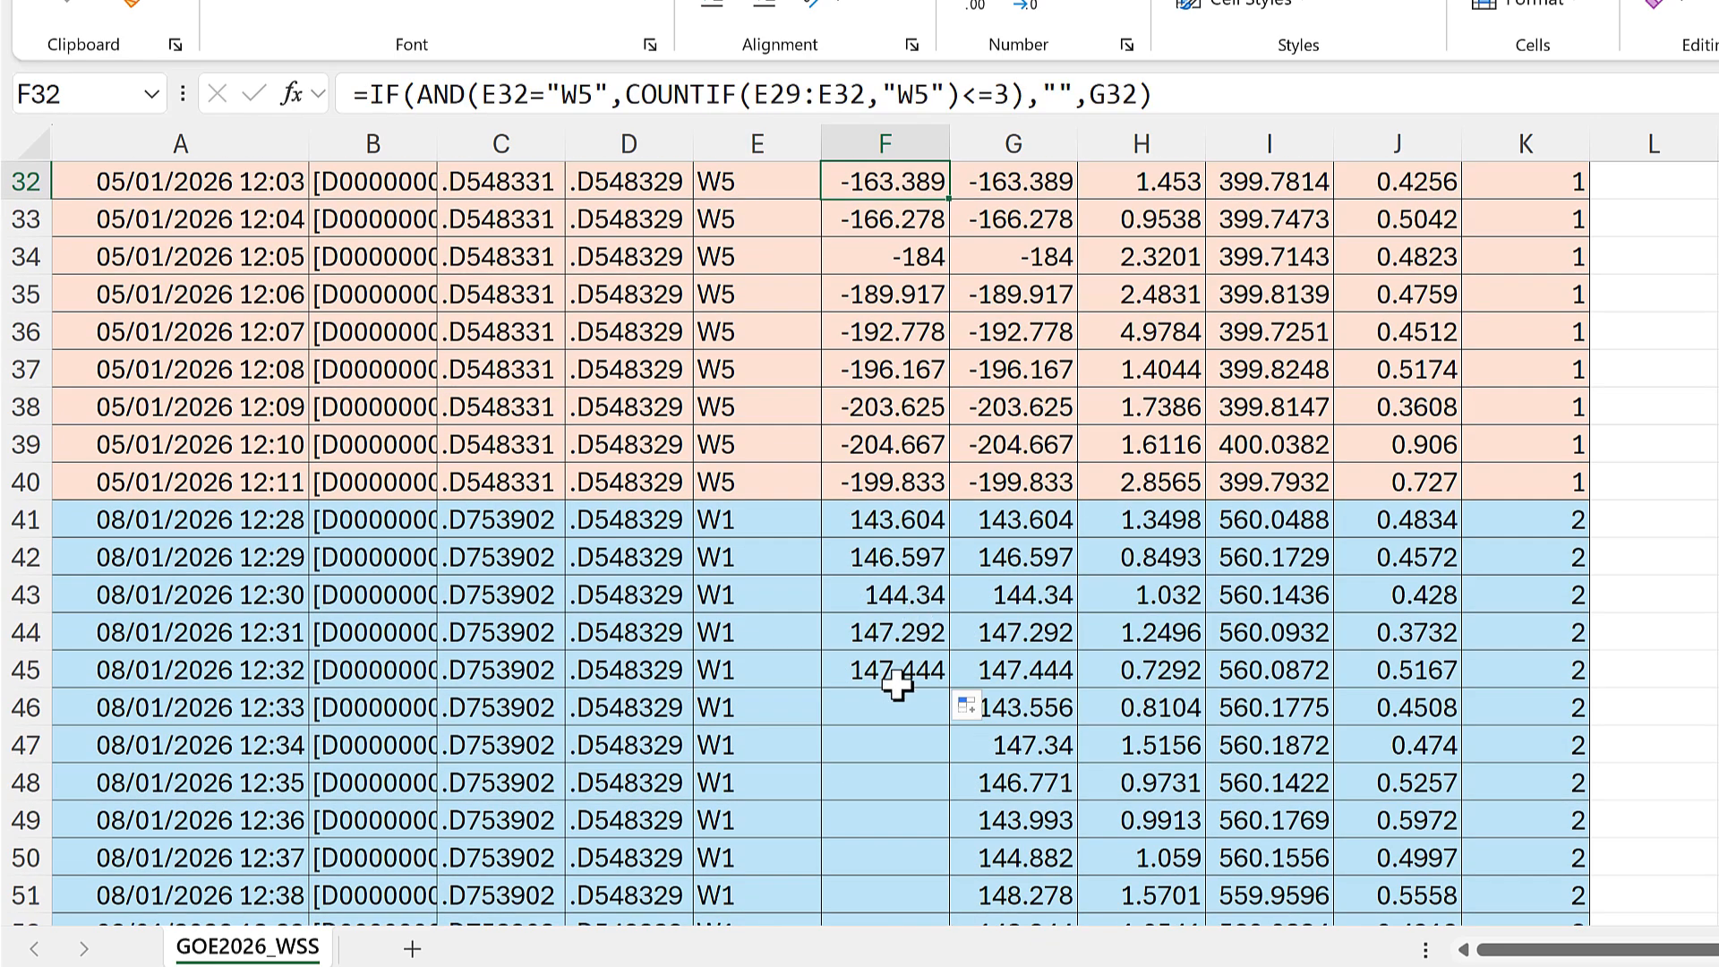
Step: Fill the IF formula from F45 down to the last data row of column F
{"action": "left_click", "coordinate": [895, 677]}
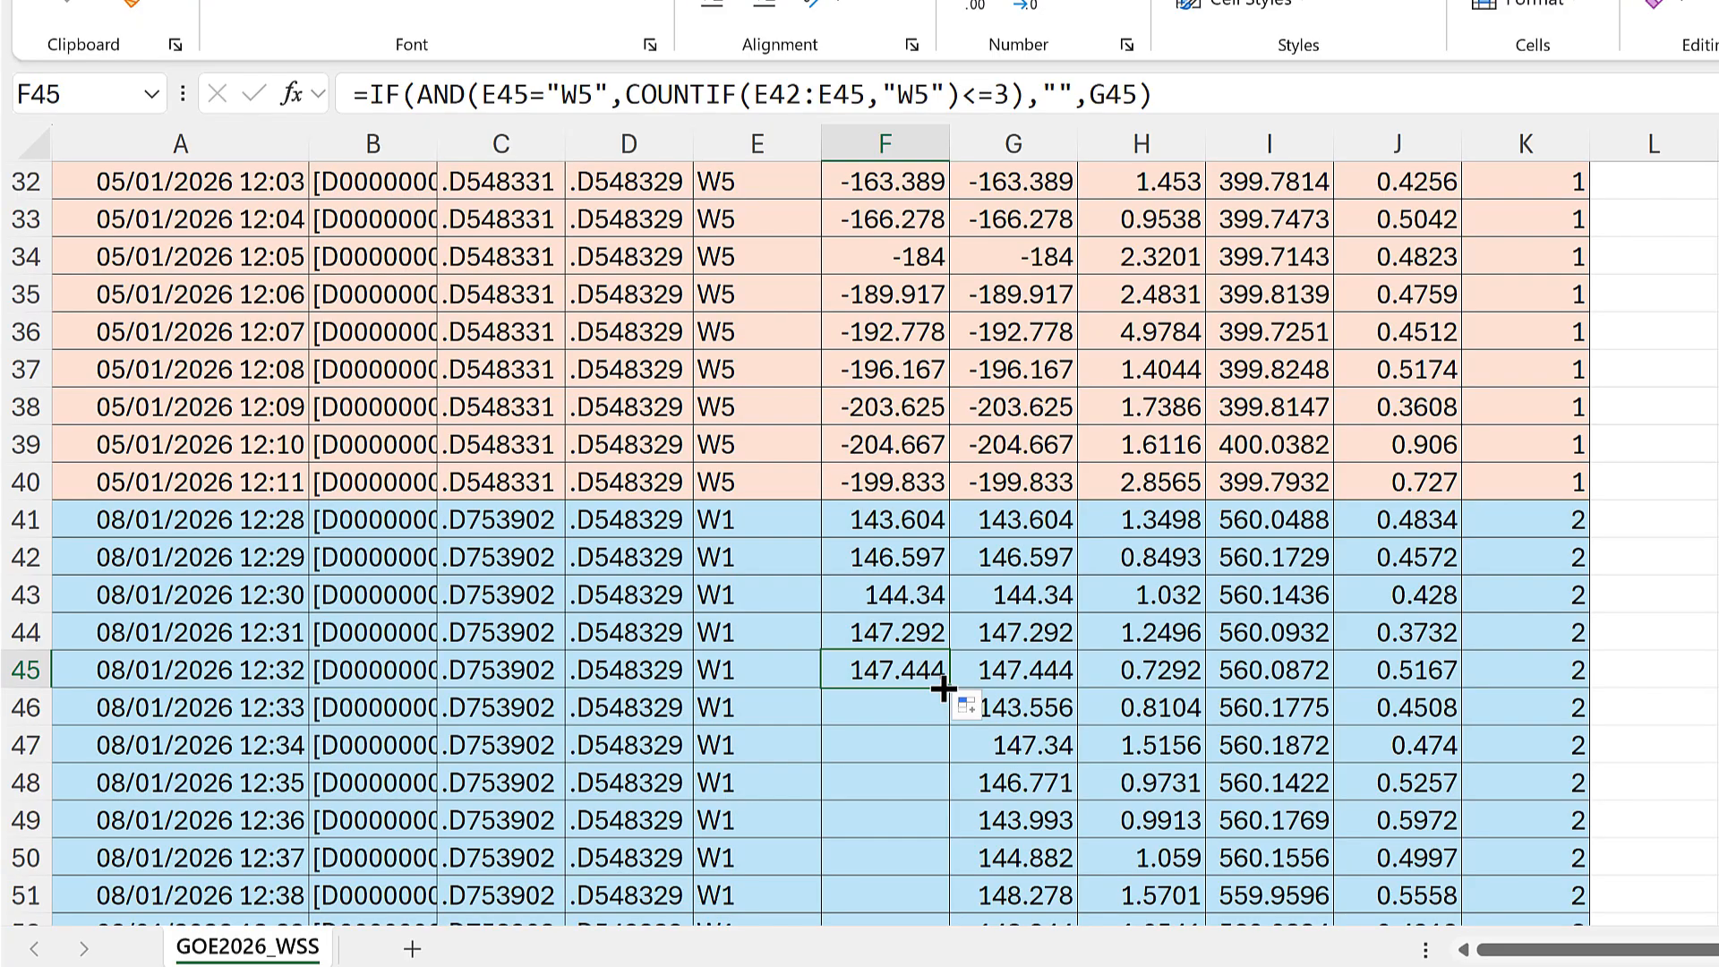
{"action": "double_click", "coordinate": [943, 689]}
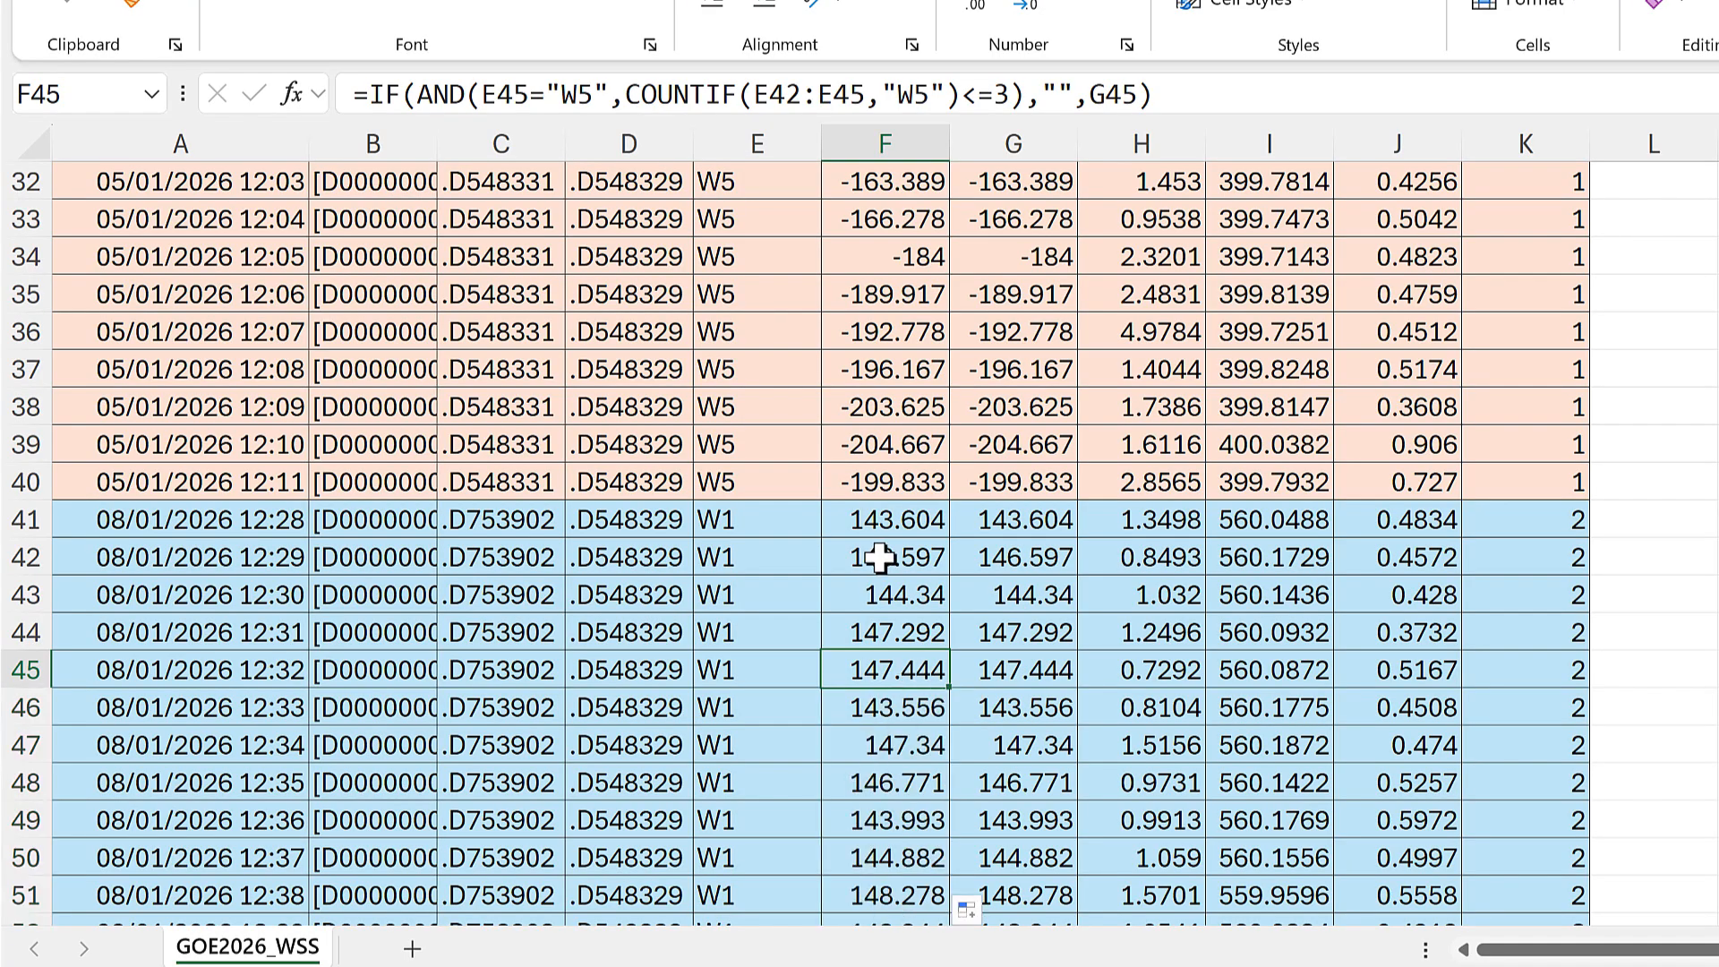
{"action": "scroll", "coordinate": [880, 558], "scroll_direction": "down", "scroll_amount": 7}
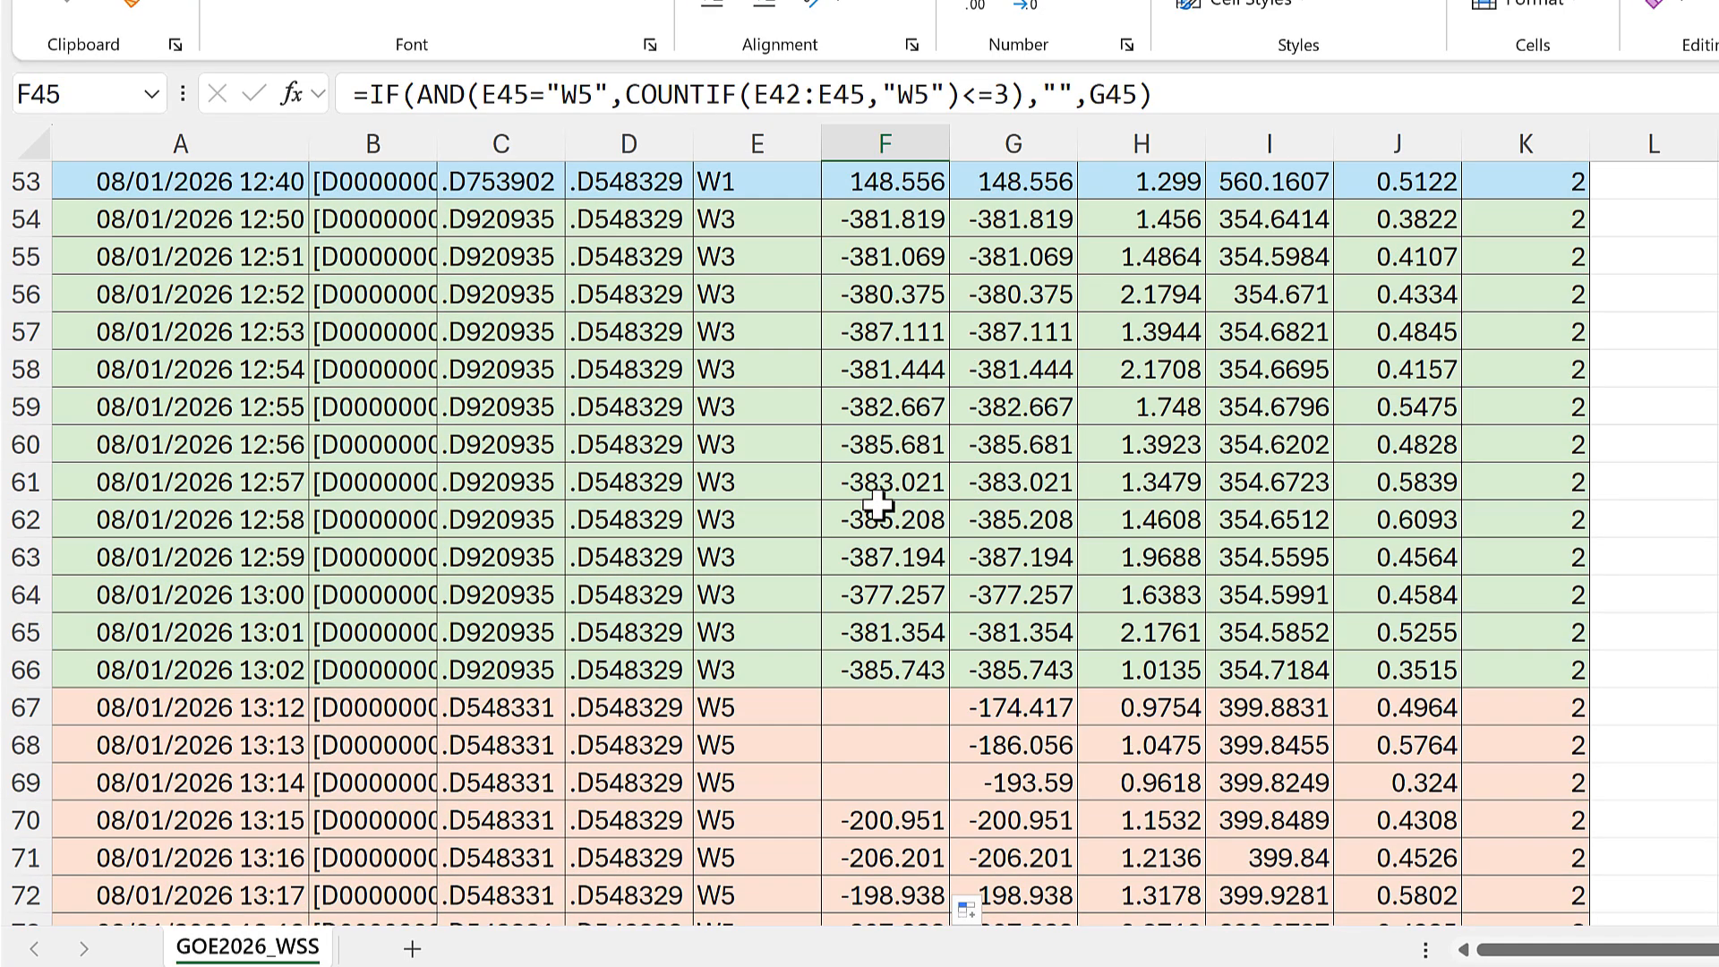
Step: Examine column F beside the first three W5 rows of calibrations 2, 3 and 4
{"action": "scroll", "coordinate": [877, 506], "scroll_direction": "down", "scroll_amount": 2}
{"action": "left_click_drag", "start_coordinate": [768, 480], "coordinate": [912, 561]}
{"action": "scroll", "coordinate": [900, 518], "scroll_direction": "down", "scroll_amount": 10}
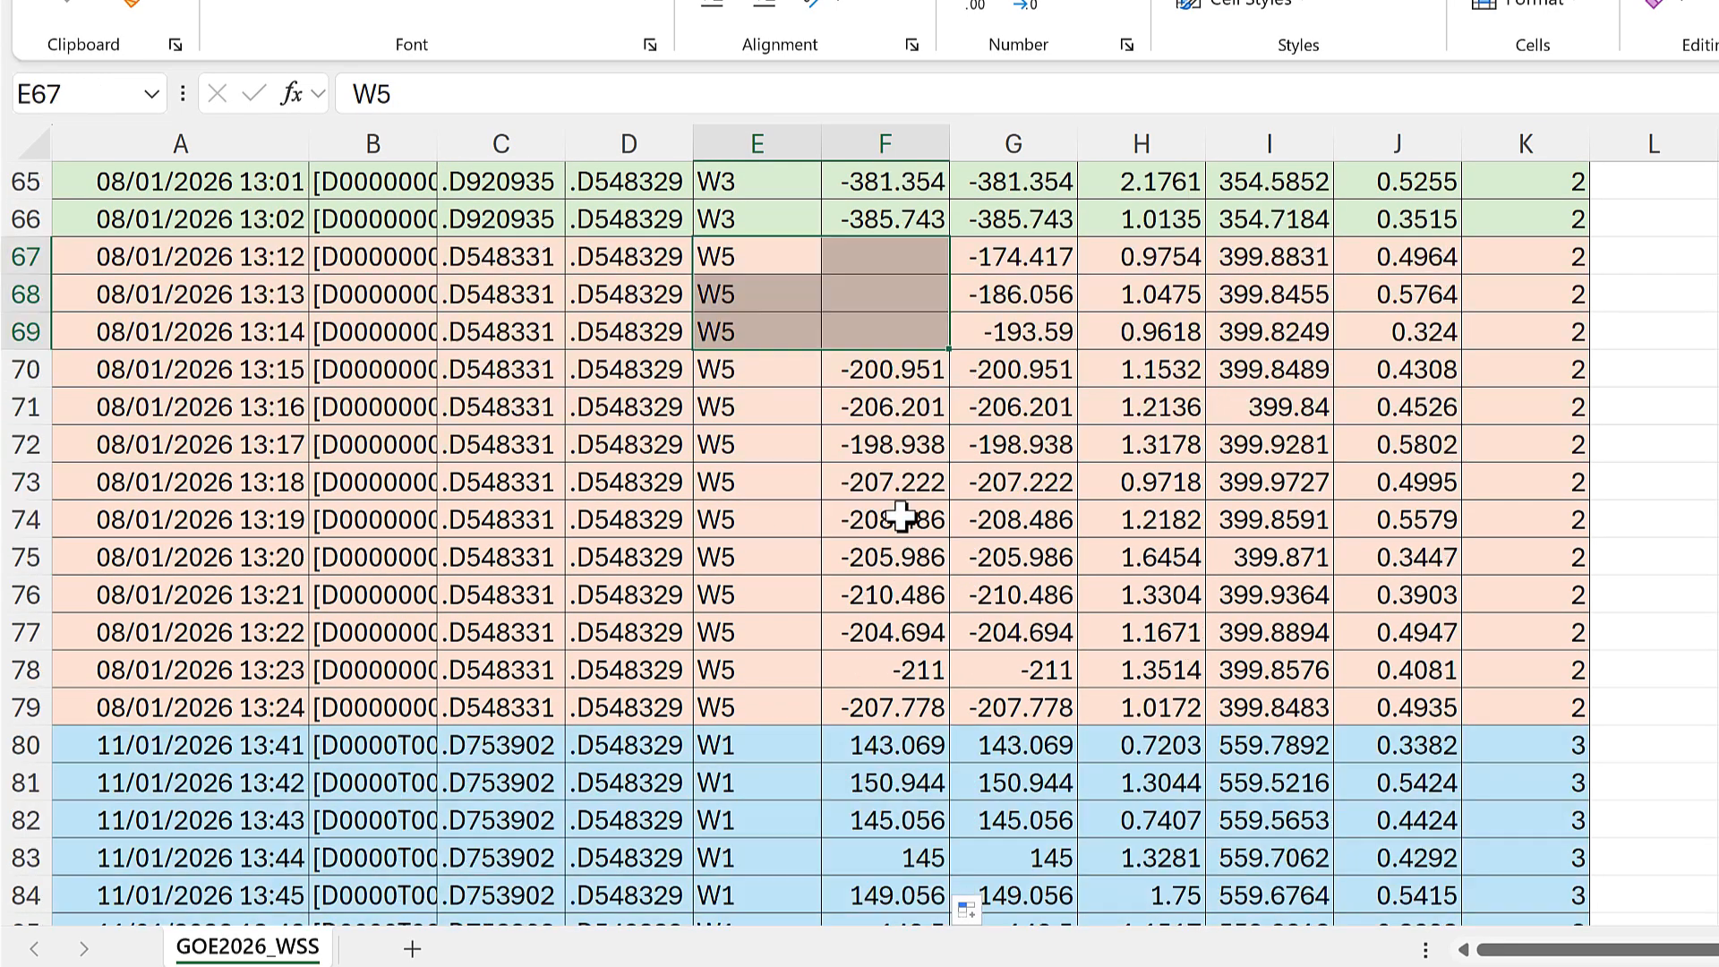
{"action": "scroll", "coordinate": [900, 517], "scroll_direction": "down", "scroll_amount": 2}
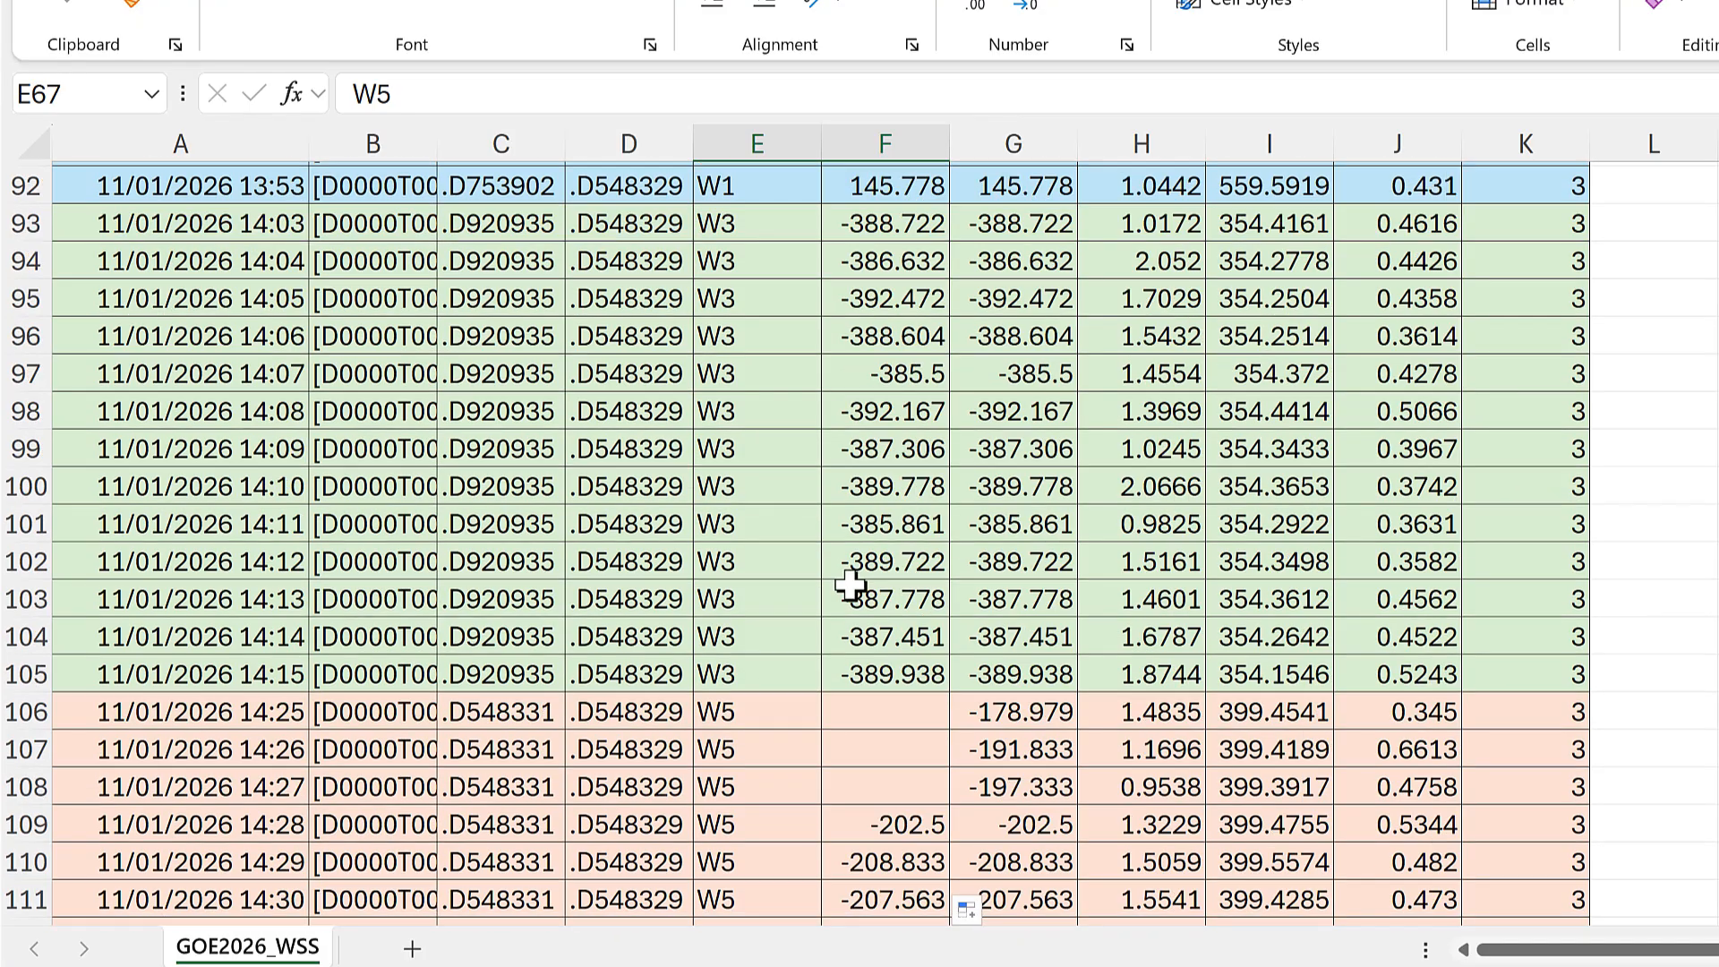
{"action": "left_click_drag", "start_coordinate": [771, 603], "coordinate": [882, 660]}
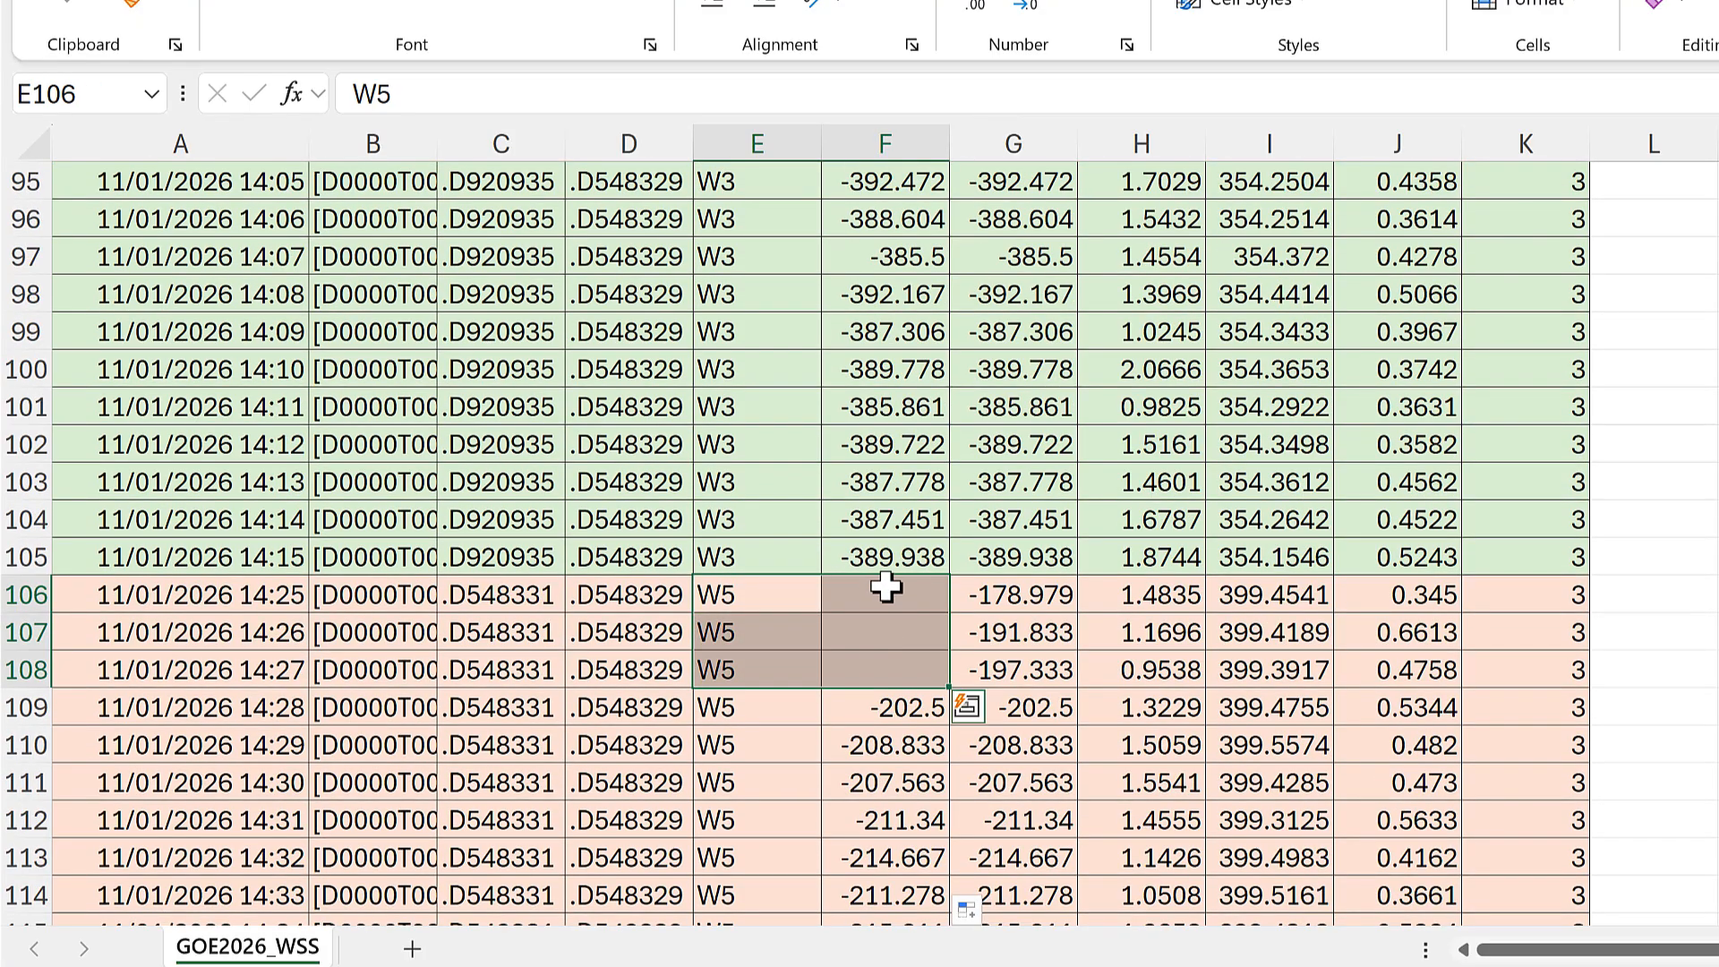
{"action": "scroll", "coordinate": [885, 570], "scroll_direction": "down", "scroll_amount": 7}
{"action": "scroll", "coordinate": [885, 570], "scroll_direction": "down", "scroll_amount": 7}
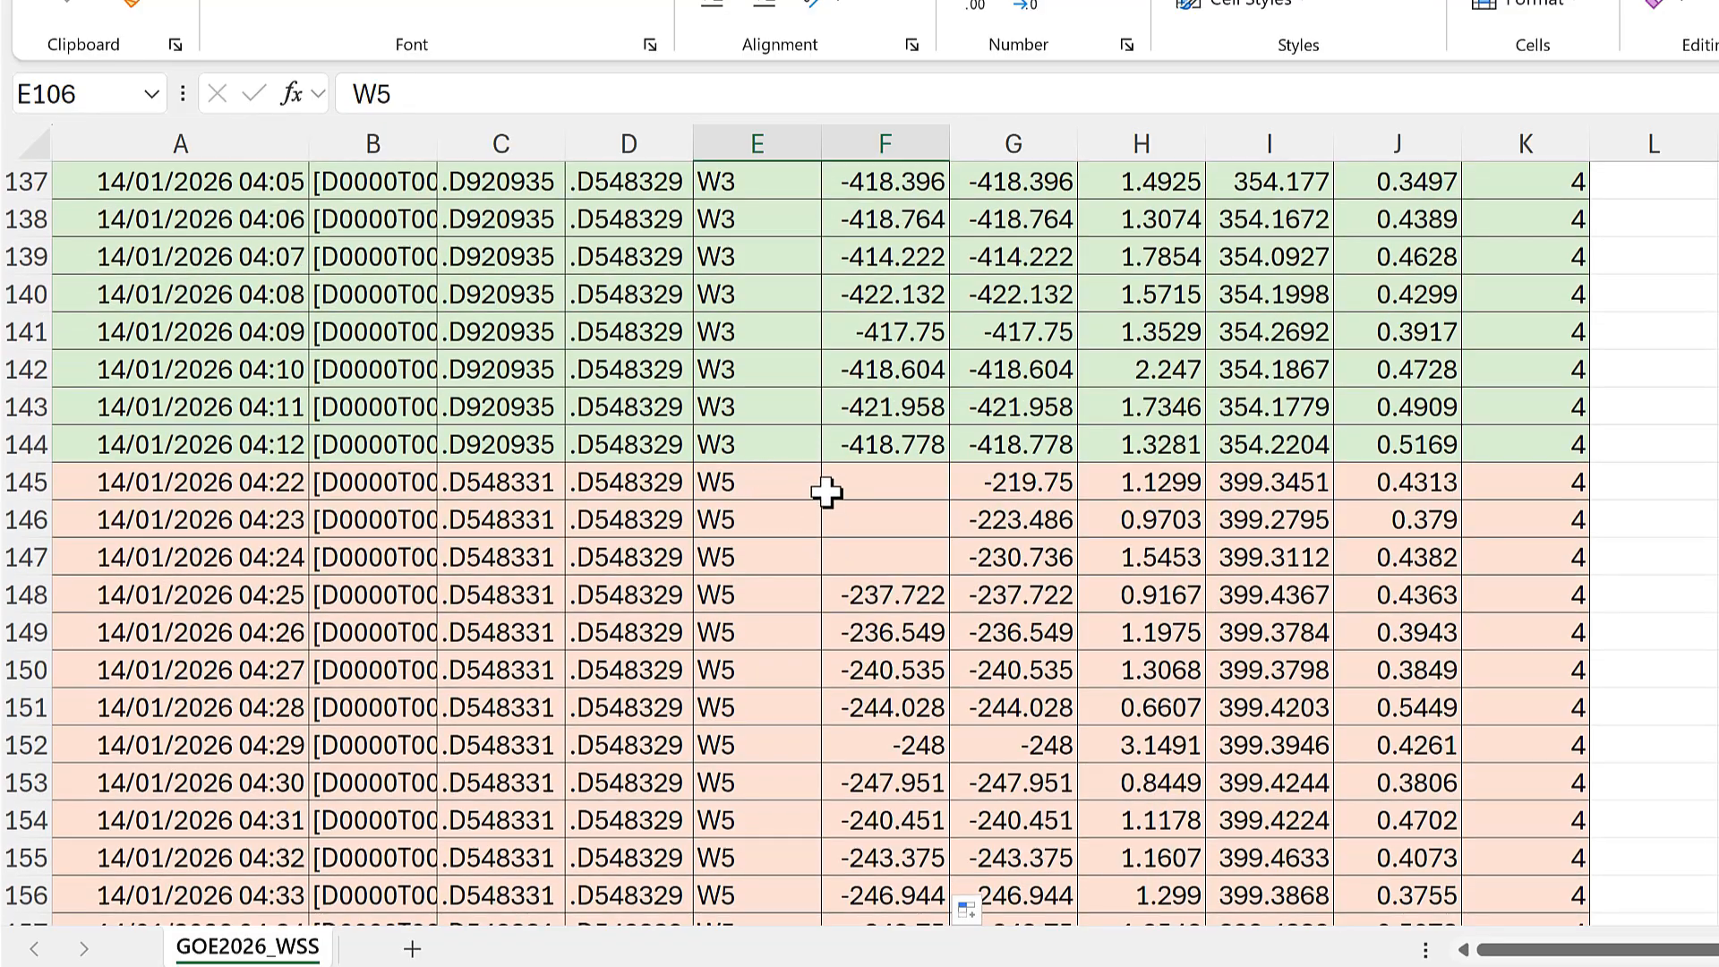
{"action": "left_click_drag", "start_coordinate": [817, 489], "coordinate": [900, 566]}
{"action": "left_click", "coordinate": [873, 513]}
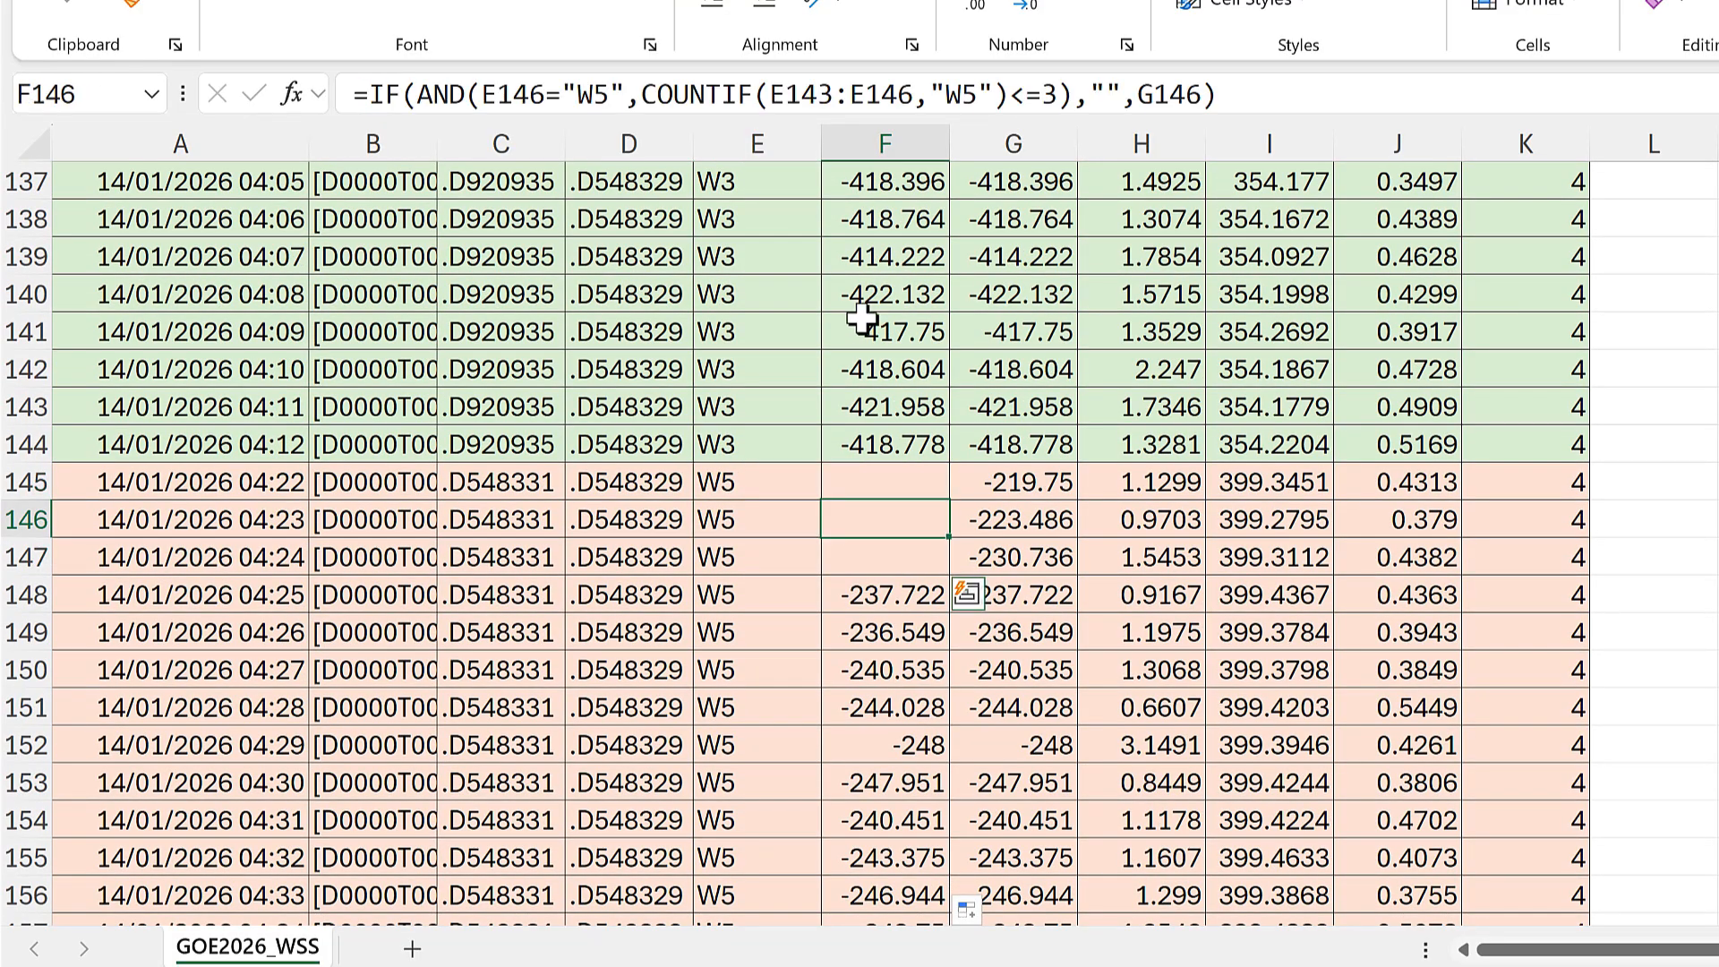
{"action": "scroll", "coordinate": [869, 343], "scroll_direction": "up", "scroll_amount": 18}
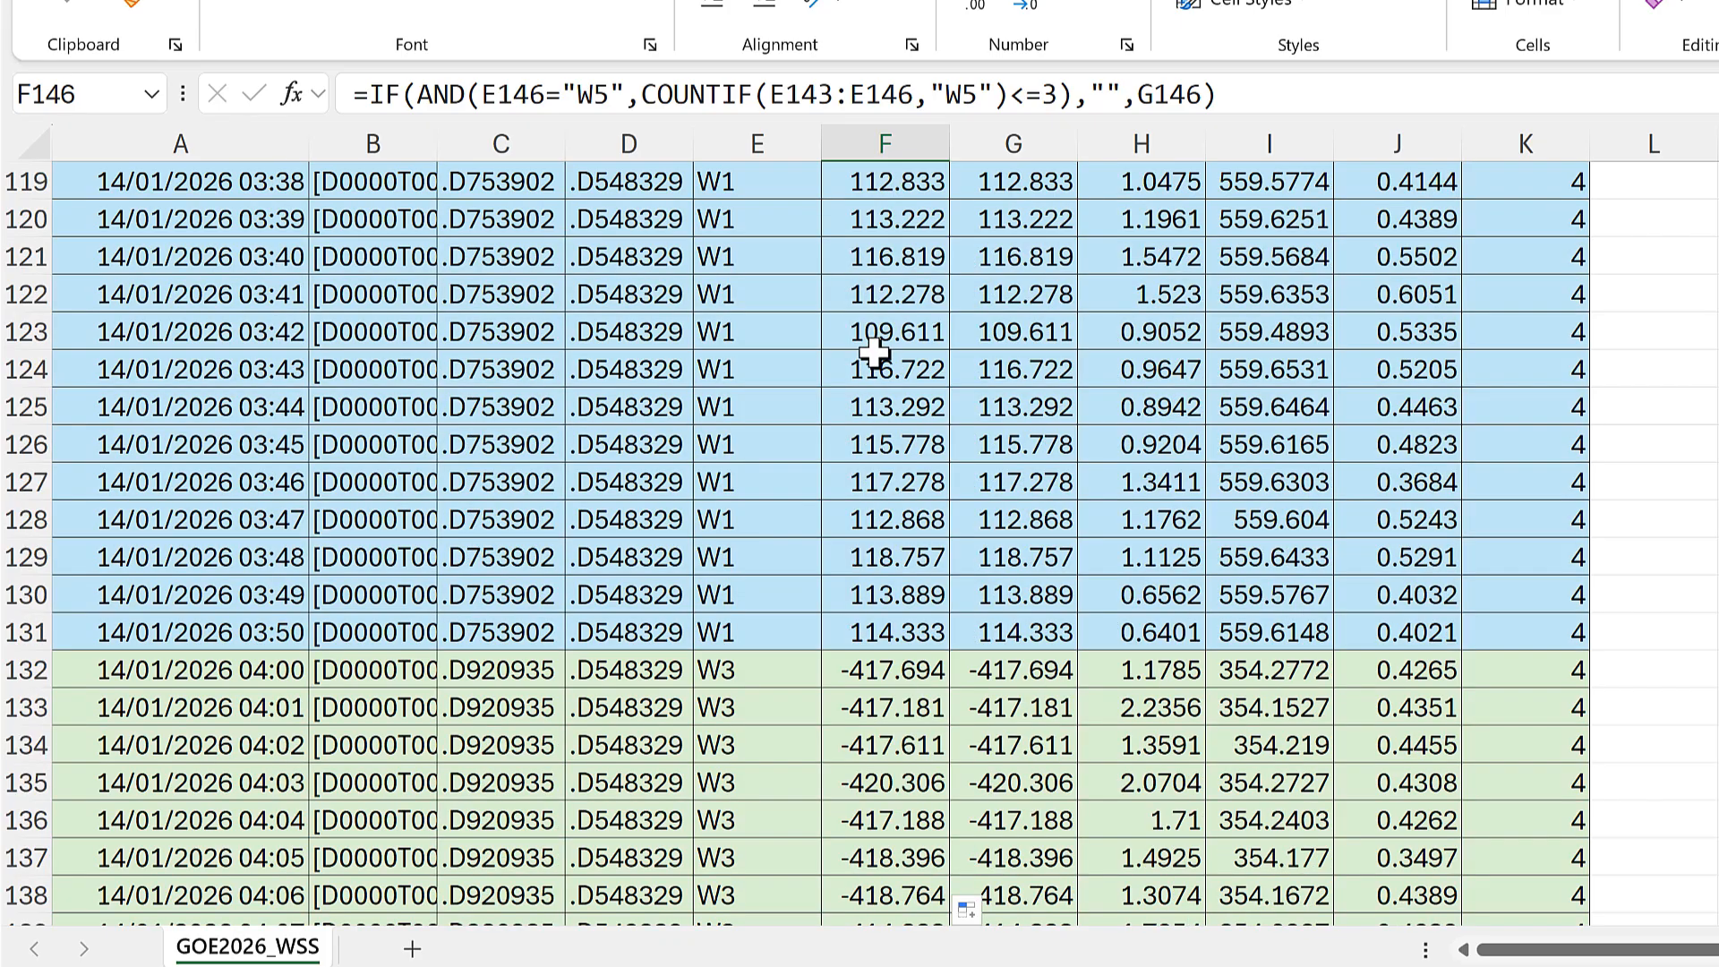
{"action": "scroll", "coordinate": [907, 385], "scroll_direction": "up", "scroll_amount": 20}
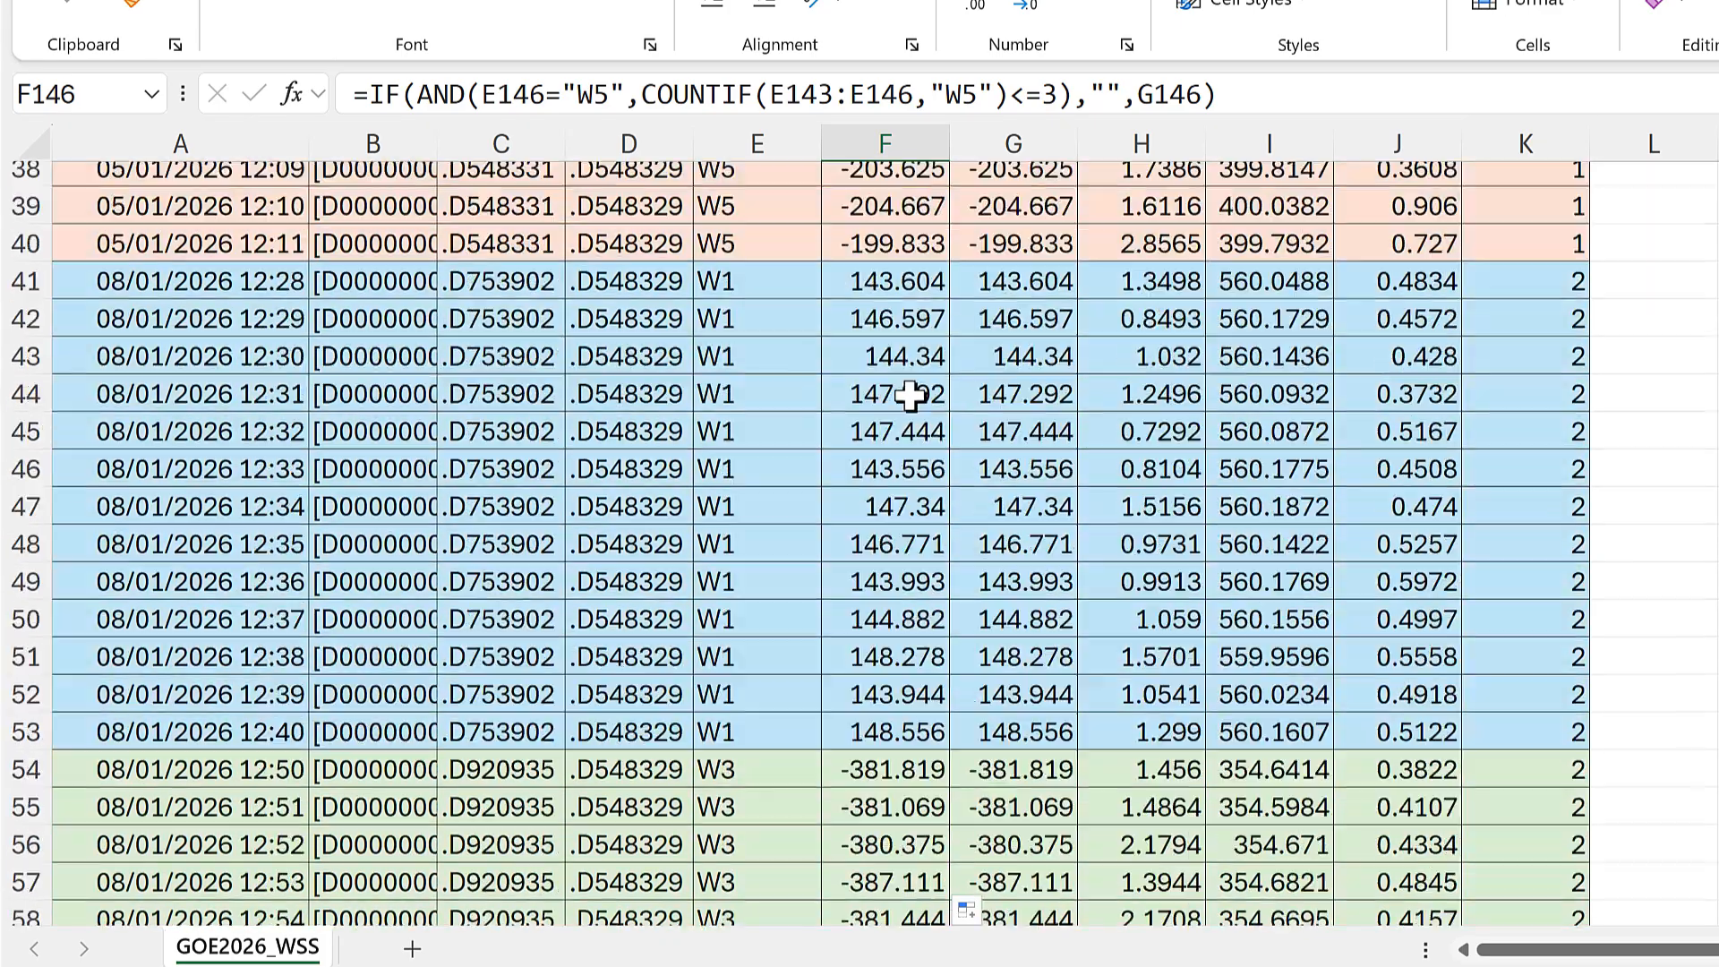
Step: Fill the IF formula from F23 up to F4
{"action": "scroll", "coordinate": [910, 398], "scroll_direction": "down", "scroll_amount": 3}
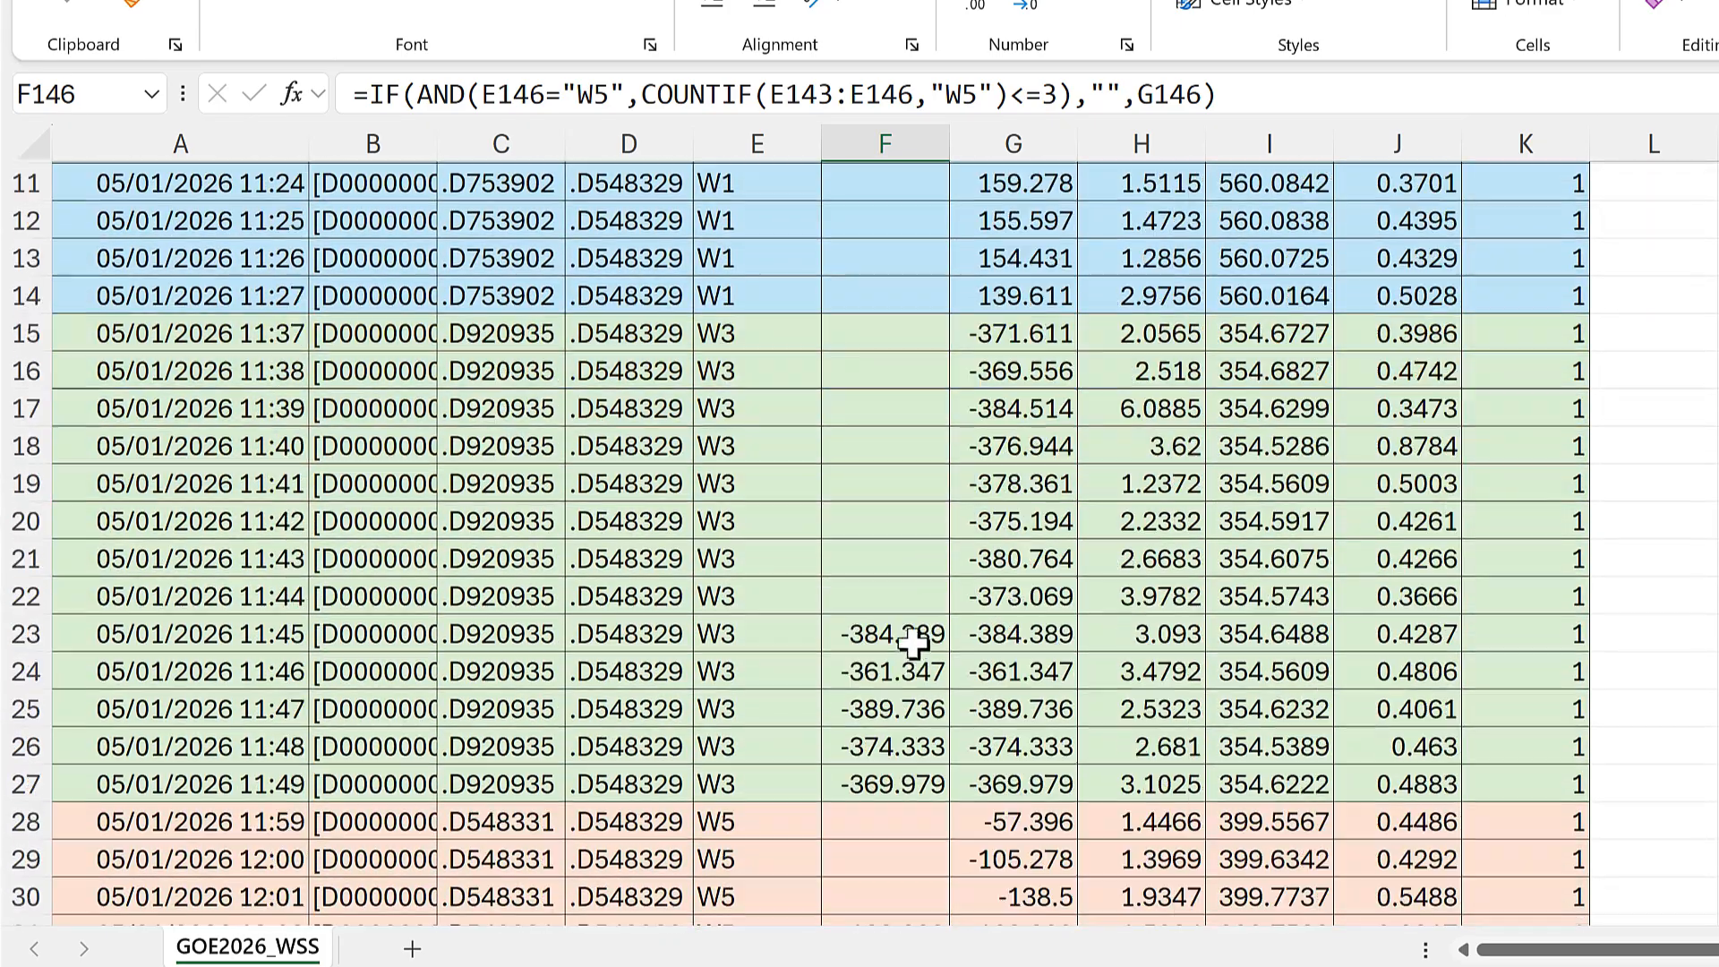
{"action": "left_click", "coordinate": [927, 636]}
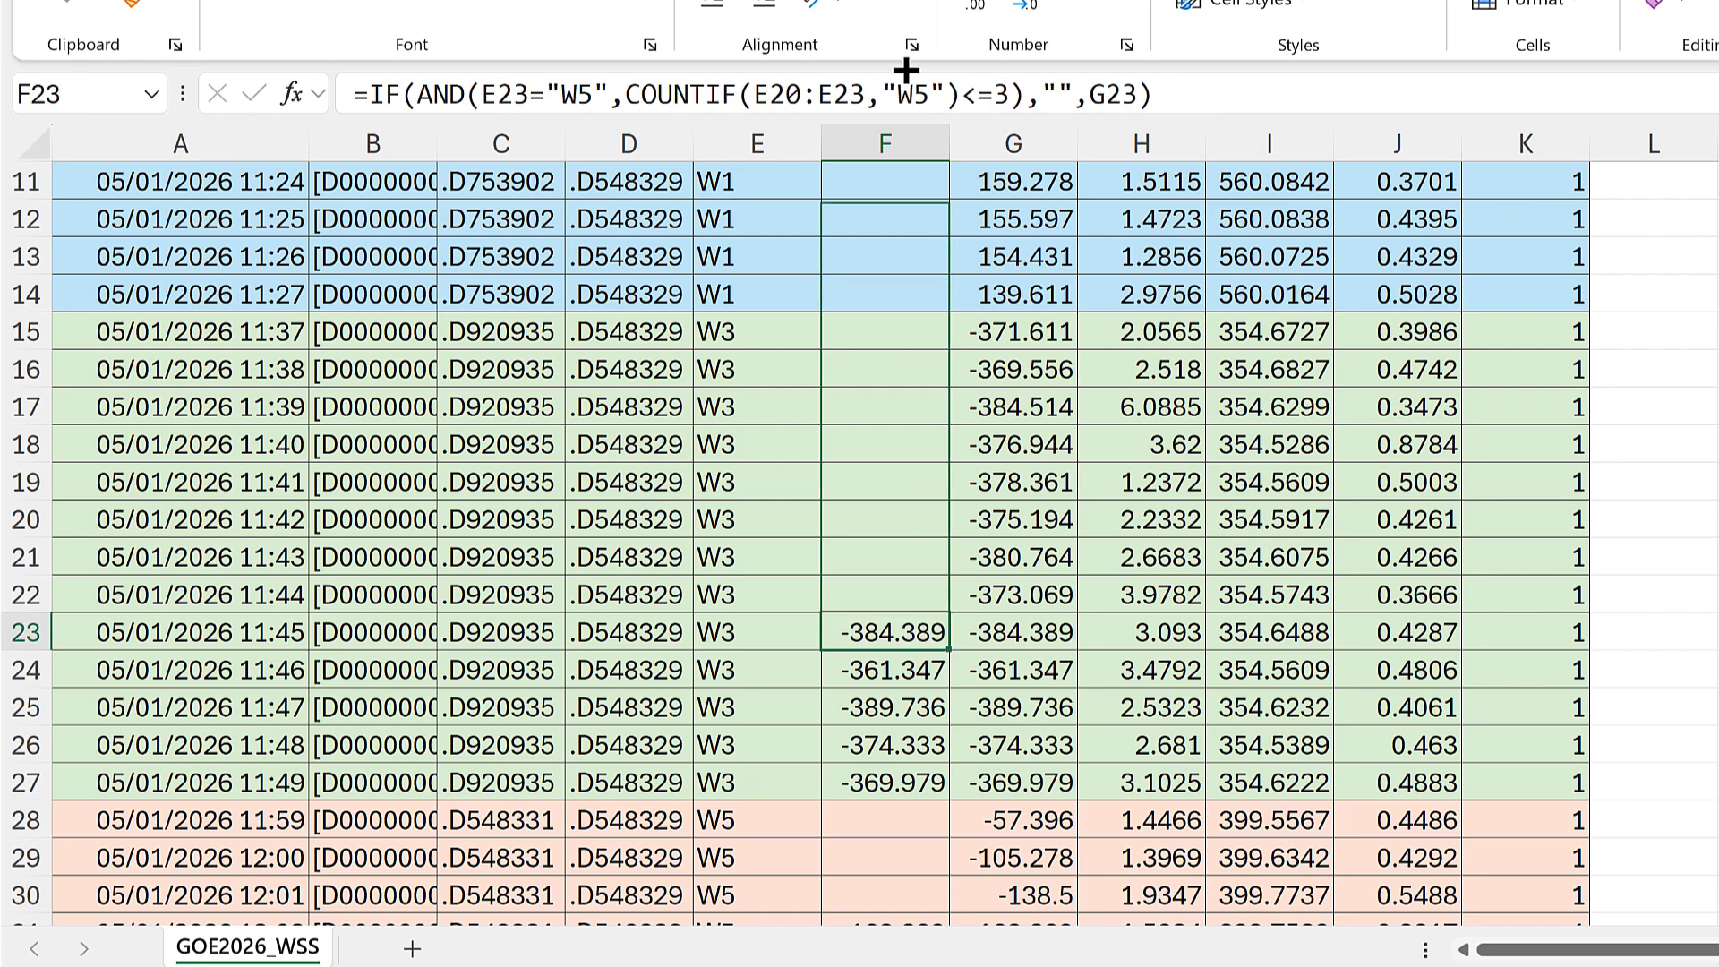
{"action": "scroll", "coordinate": [905, 69], "scroll_direction": "up", "scroll_amount": 4}
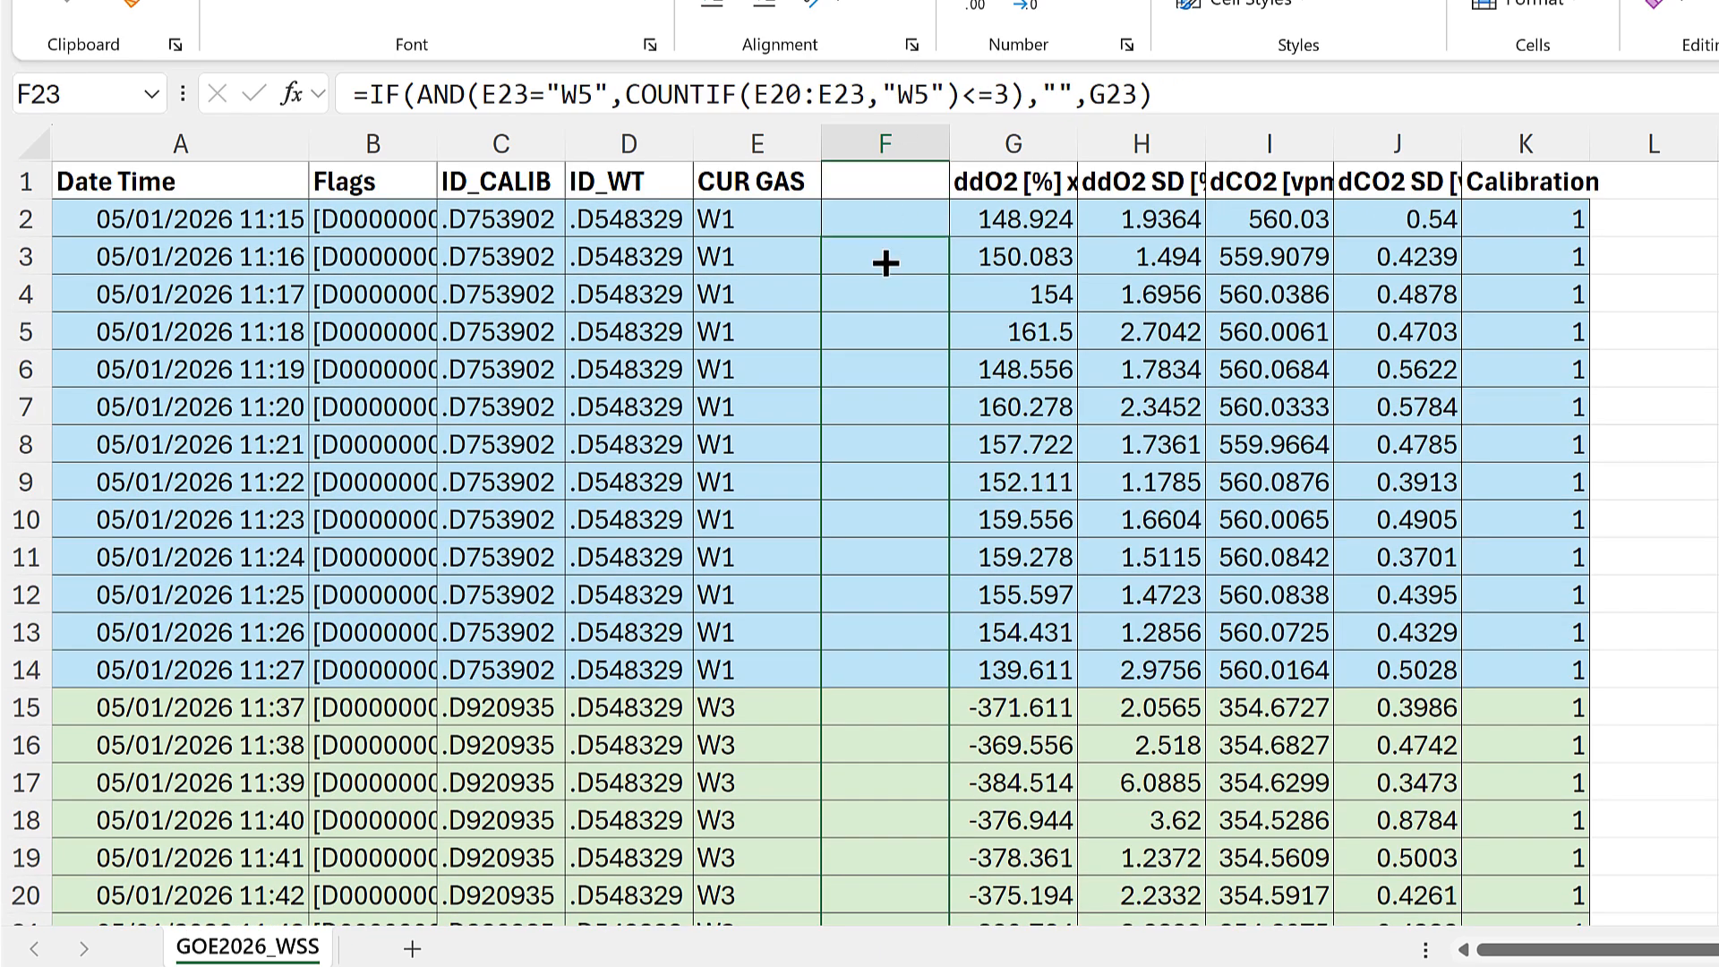
{"action": "left_click", "coordinate": [903, 287], "text": "shift"}
{"action": "key", "text": "ctrl+v"}
{"action": "left_click", "coordinate": [902, 287]}
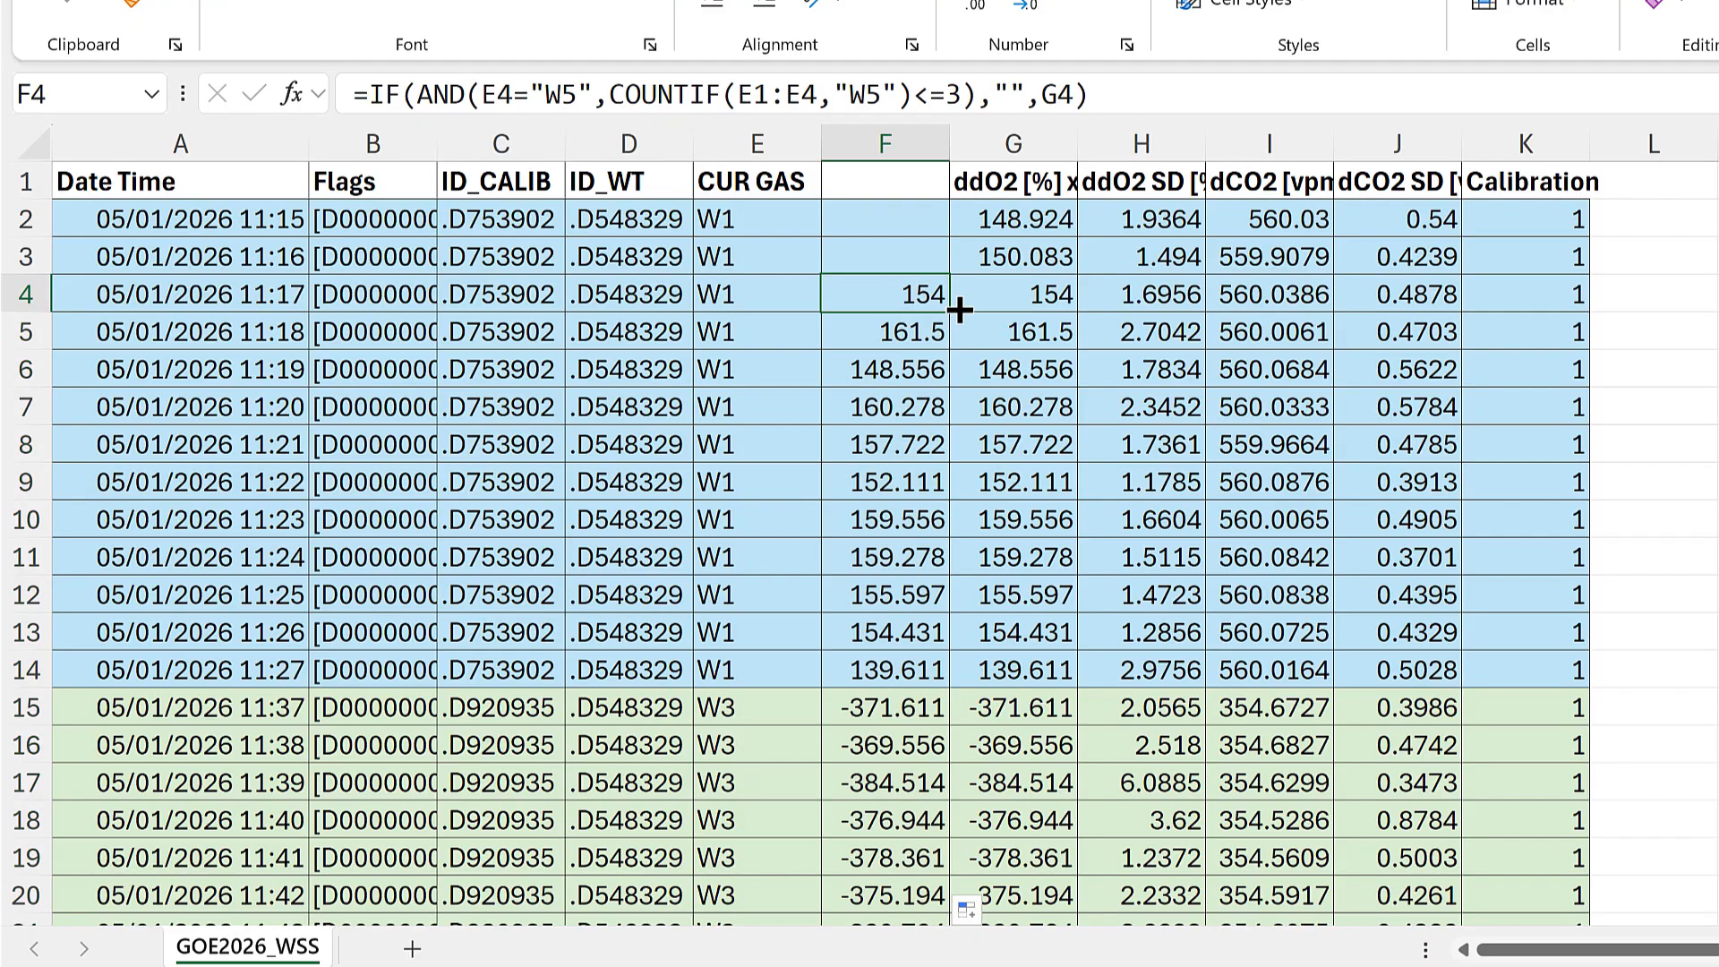
Step: Try to fill the formula from F4 up to F2 and inspect the cell range that F4's COUNTIF refers to
{"action": "left_click_drag", "start_coordinate": [955, 312], "coordinate": [931, 216]}
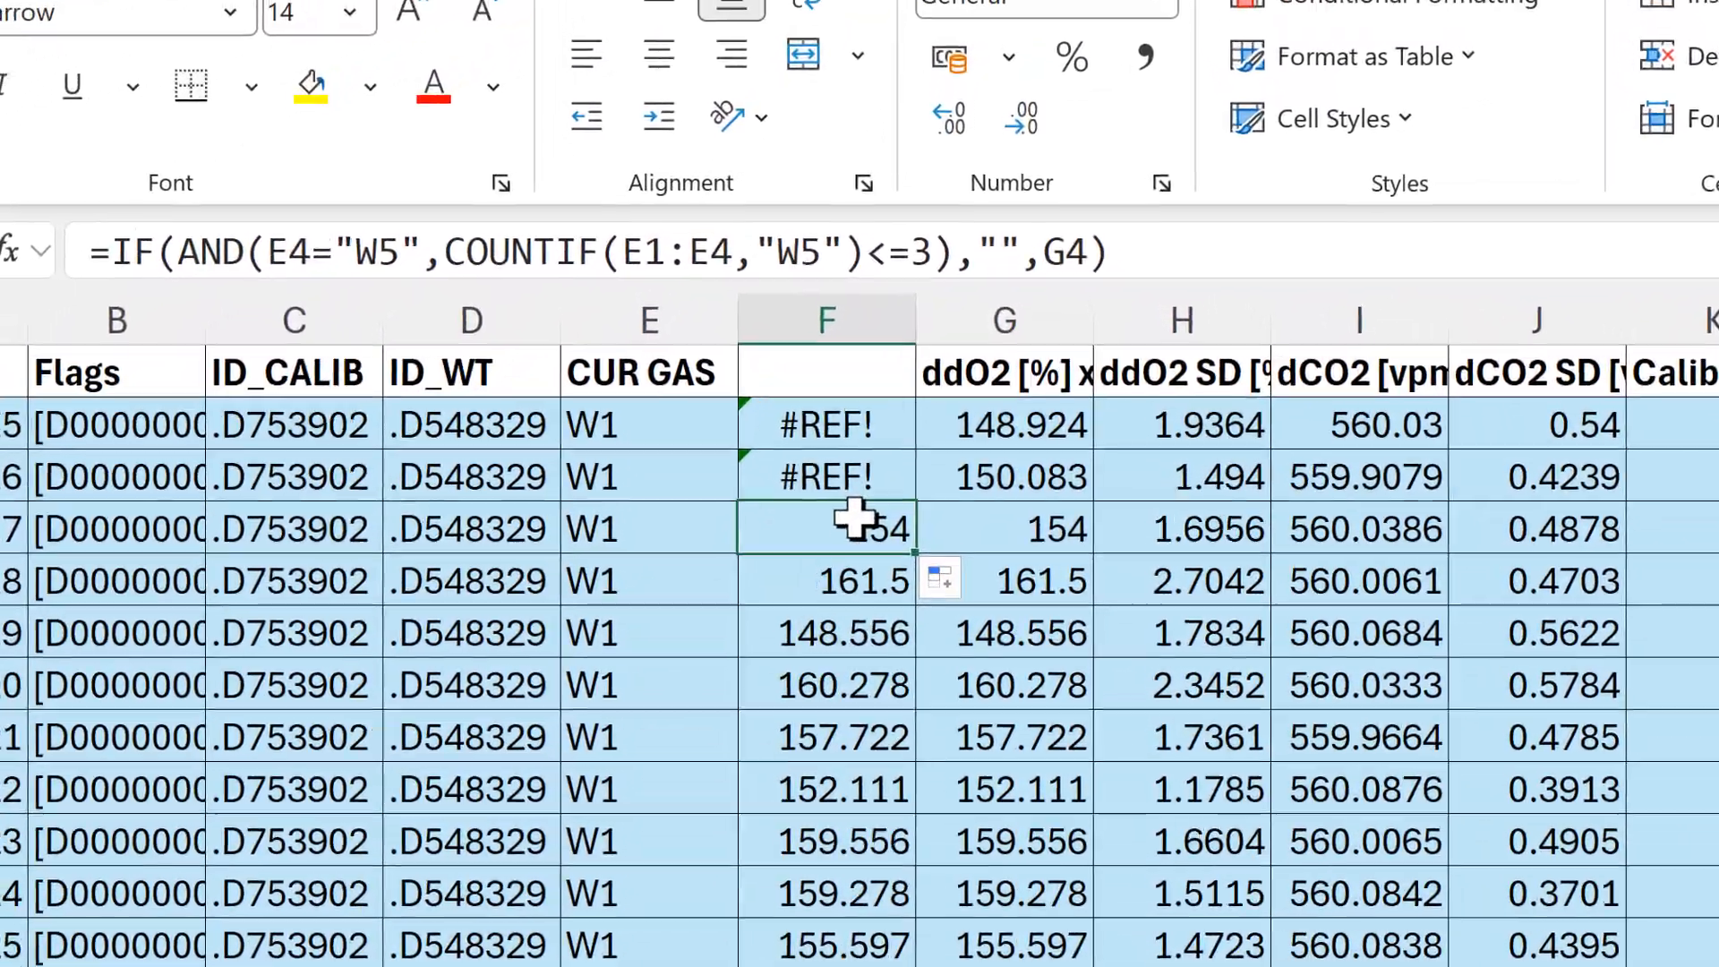
{"action": "double_click", "coordinate": [887, 376]}
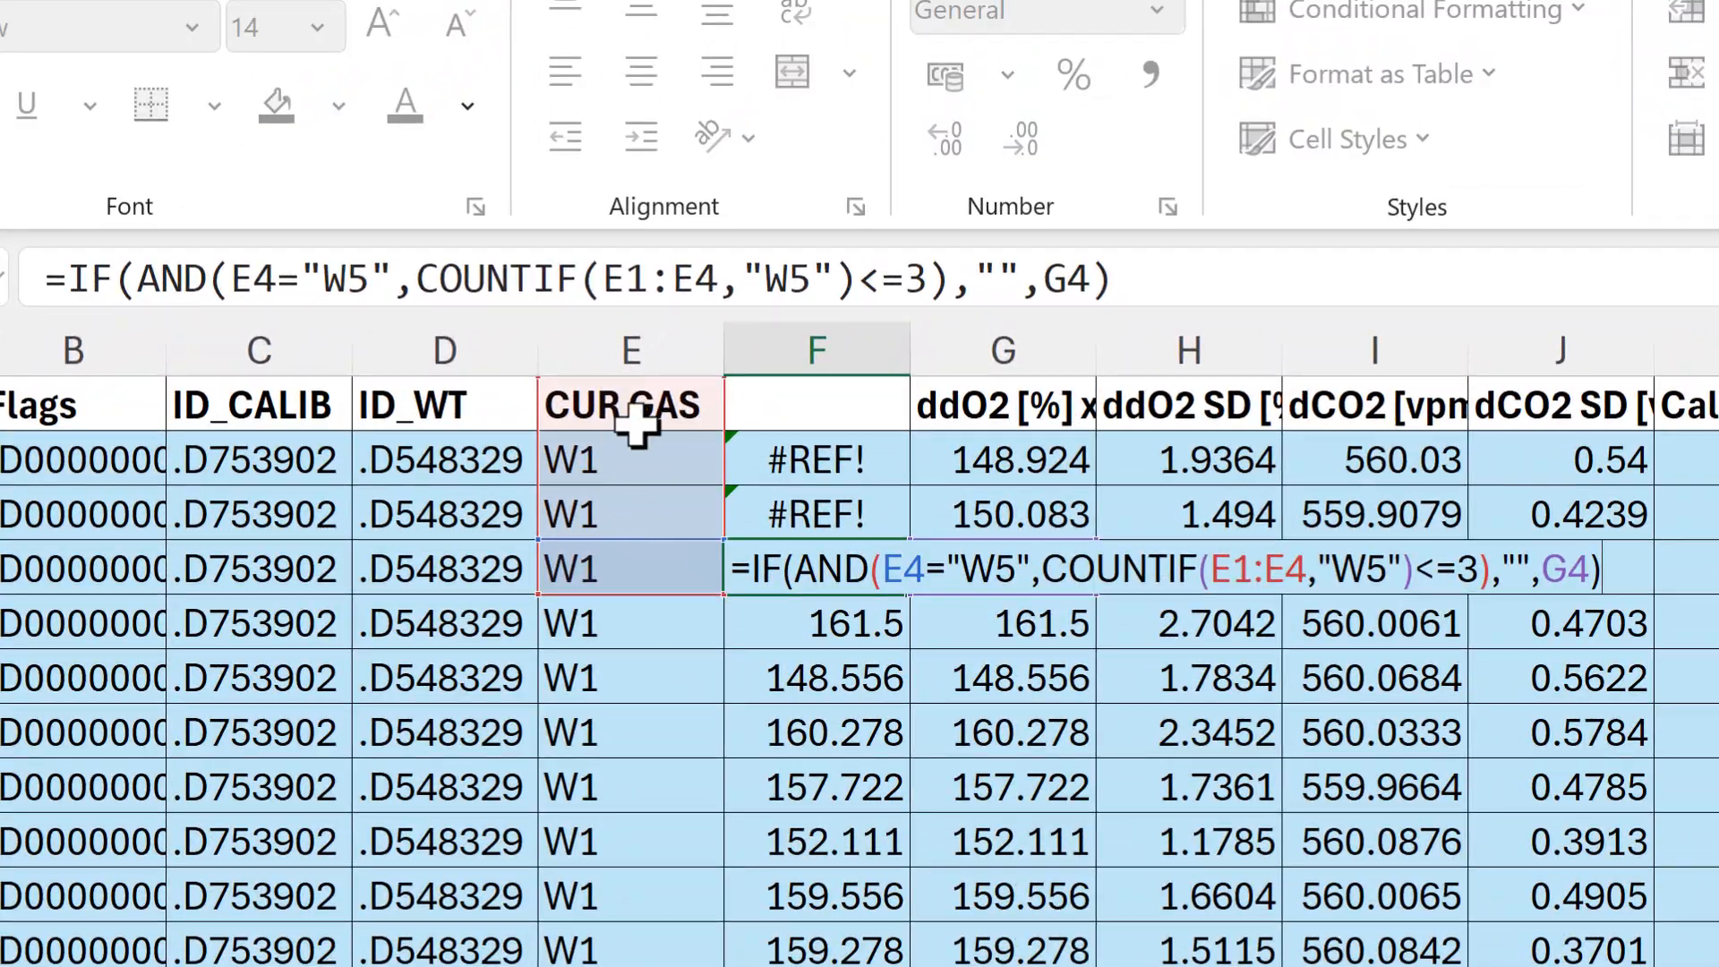
{"action": "left_click", "coordinate": [833, 456]}
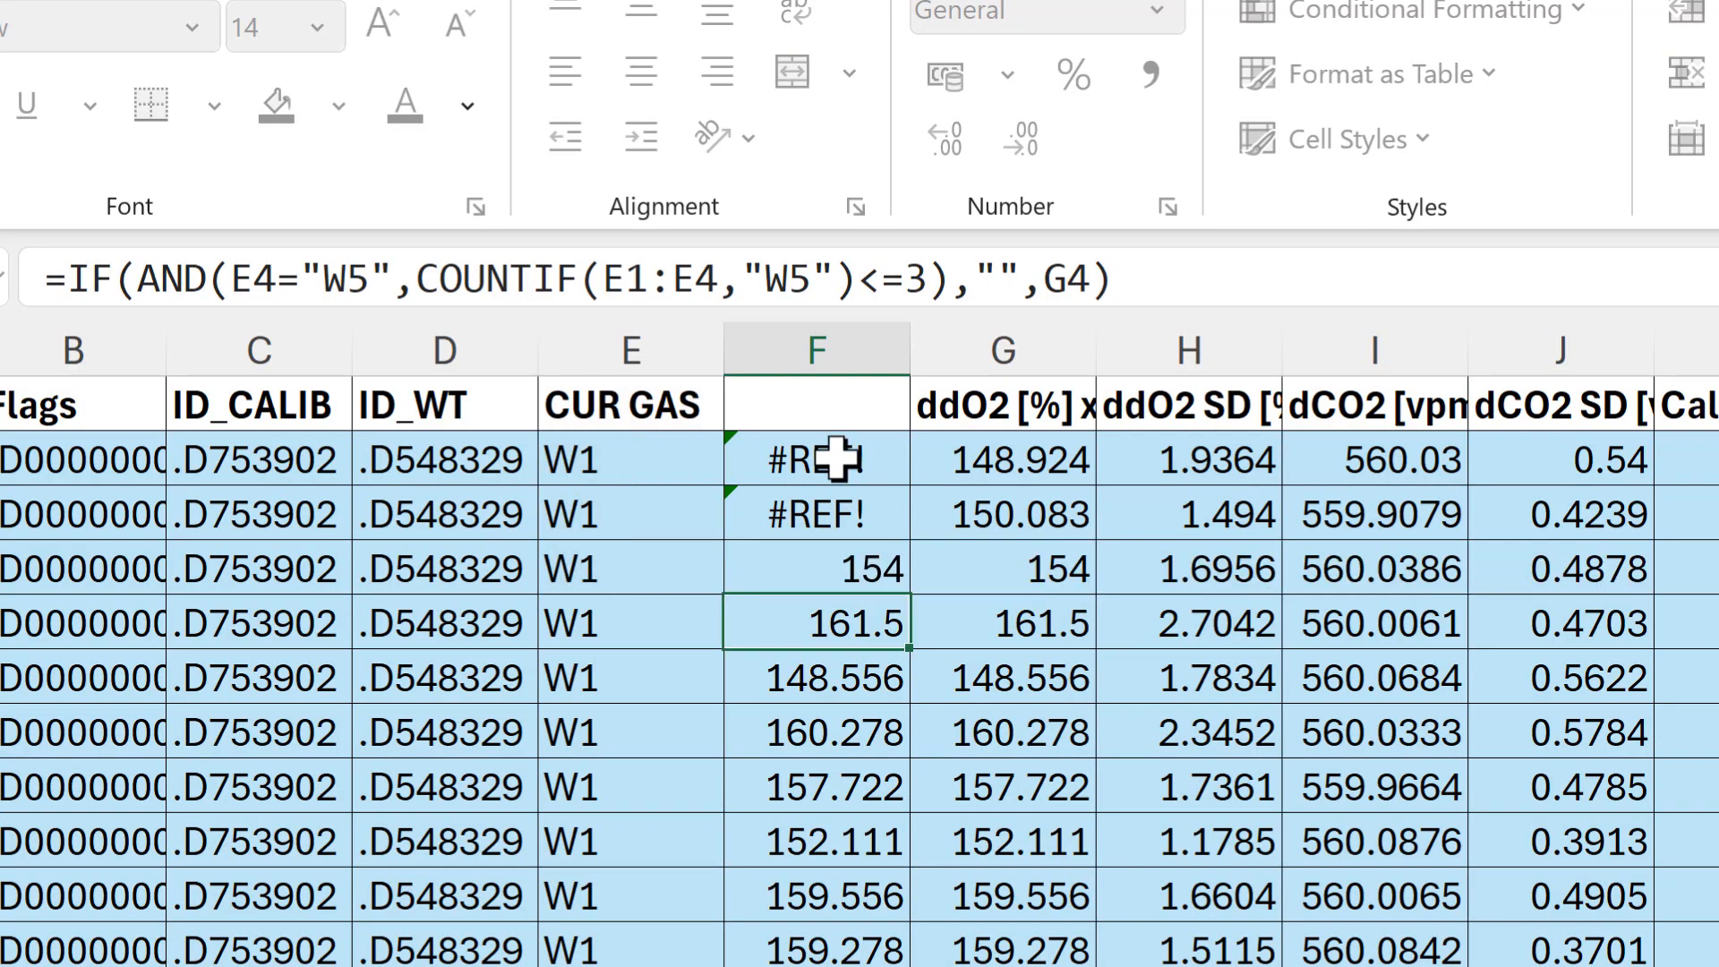
Step: Replace the formula in F3 with the direct reference =G3 and fill it up to F2
{"action": "left_click", "coordinate": [832, 536]}
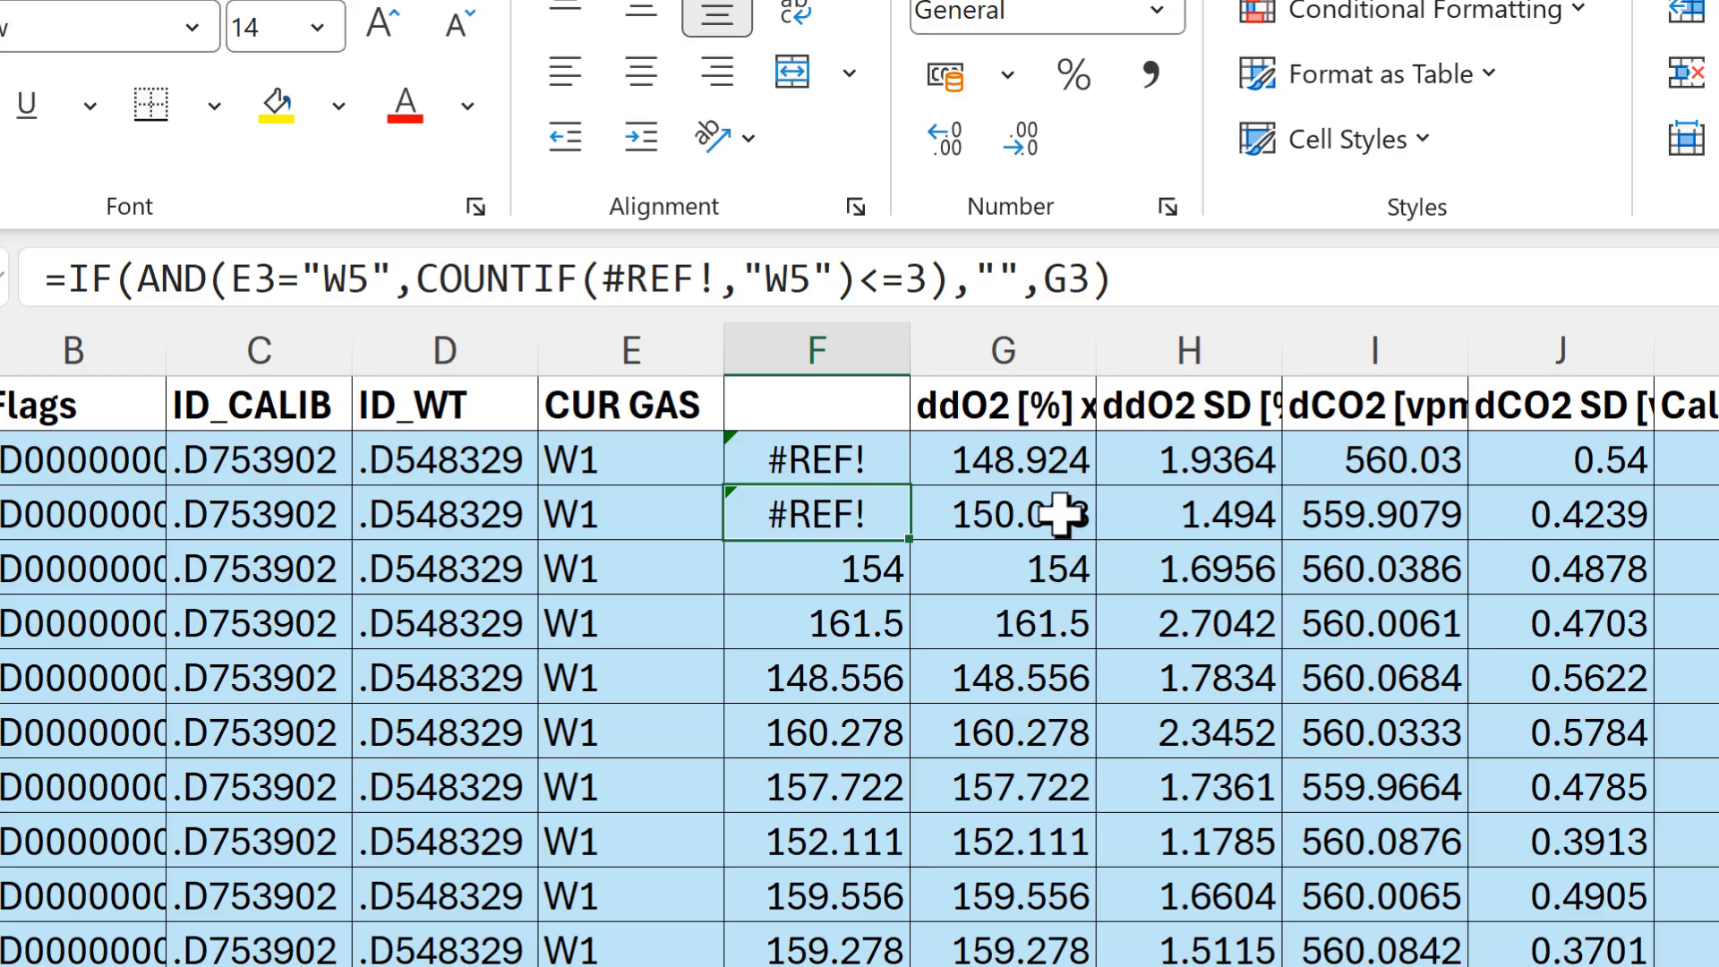
{"action": "type", "text": "="}
{"action": "left_click", "coordinate": [1028, 456]}
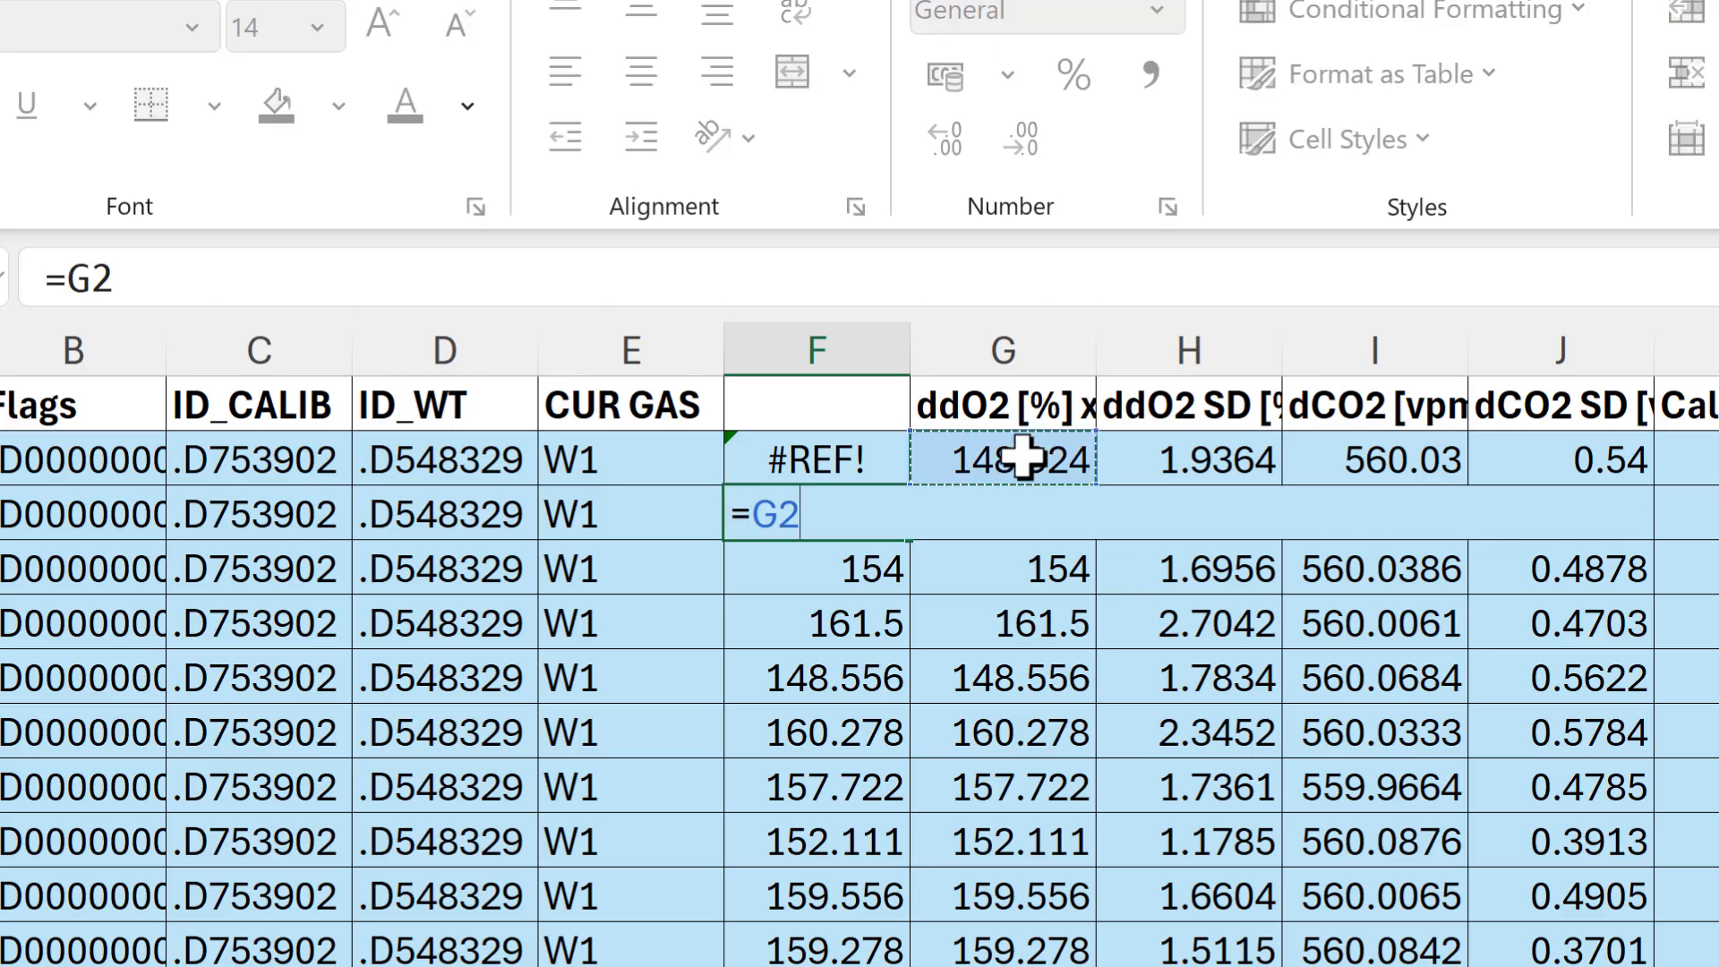
{"action": "left_click", "coordinate": [1047, 516]}
{"action": "key", "text": "Return"}
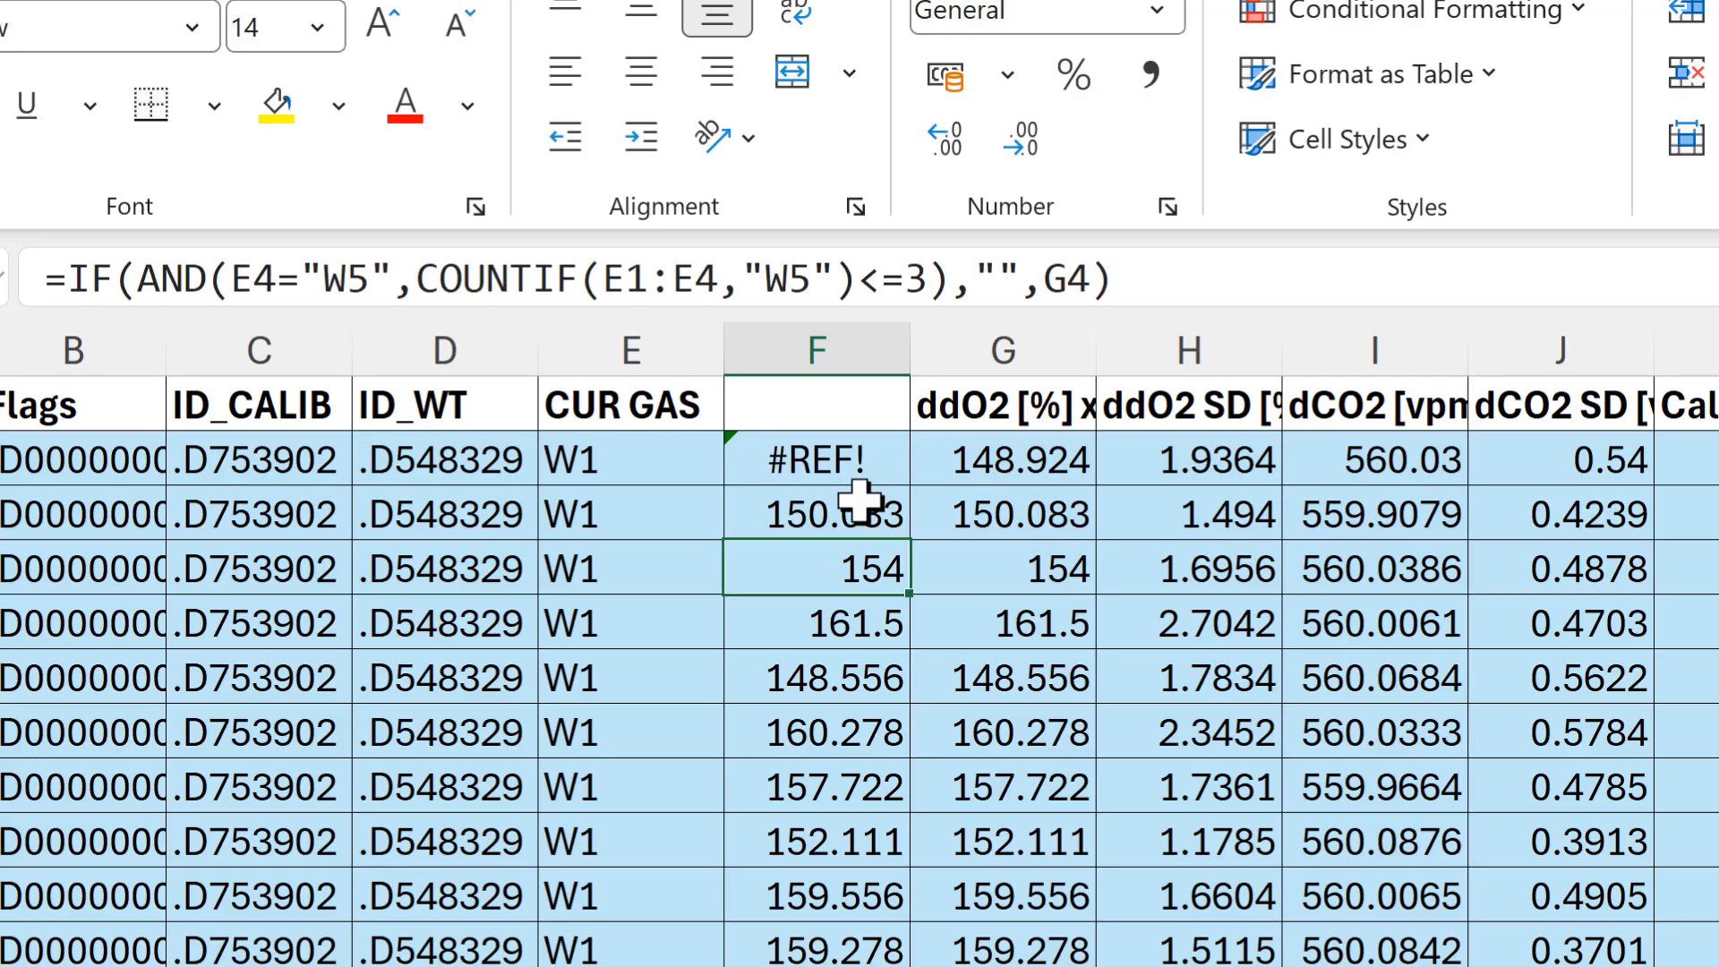
{"action": "left_click", "coordinate": [886, 524]}
{"action": "left_click_drag", "start_coordinate": [909, 541], "coordinate": [886, 450]}
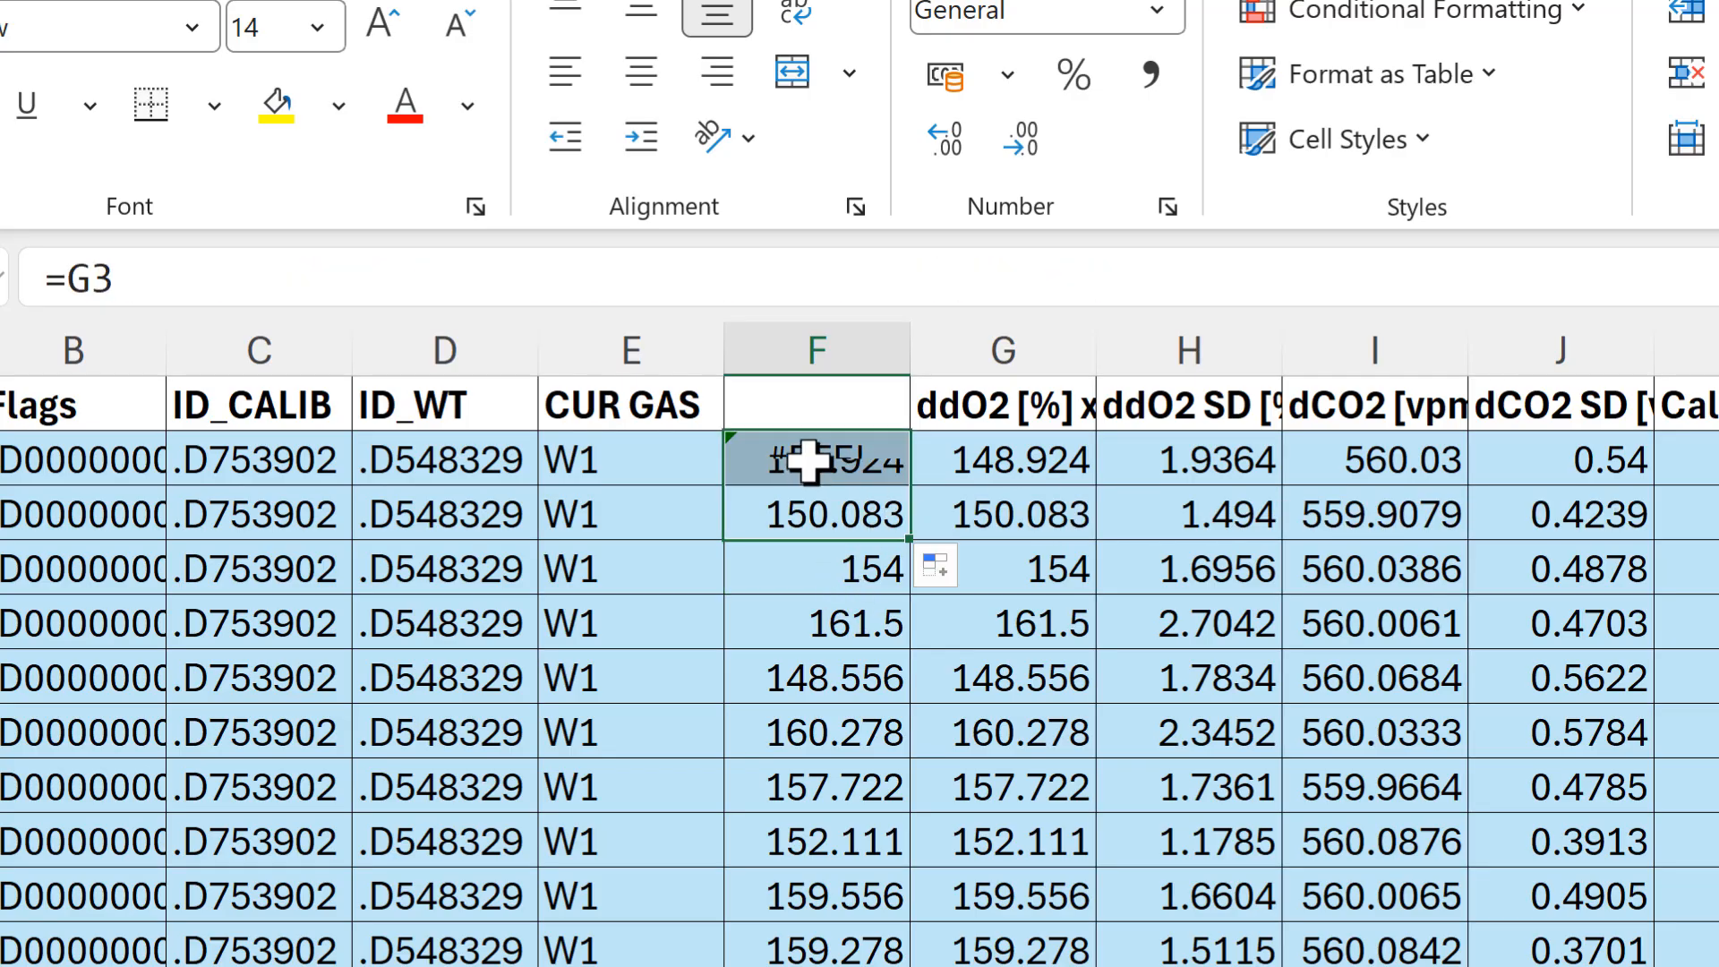
Step: Give column F its header by referencing G1 in cell F1
{"action": "left_click", "coordinate": [824, 395]}
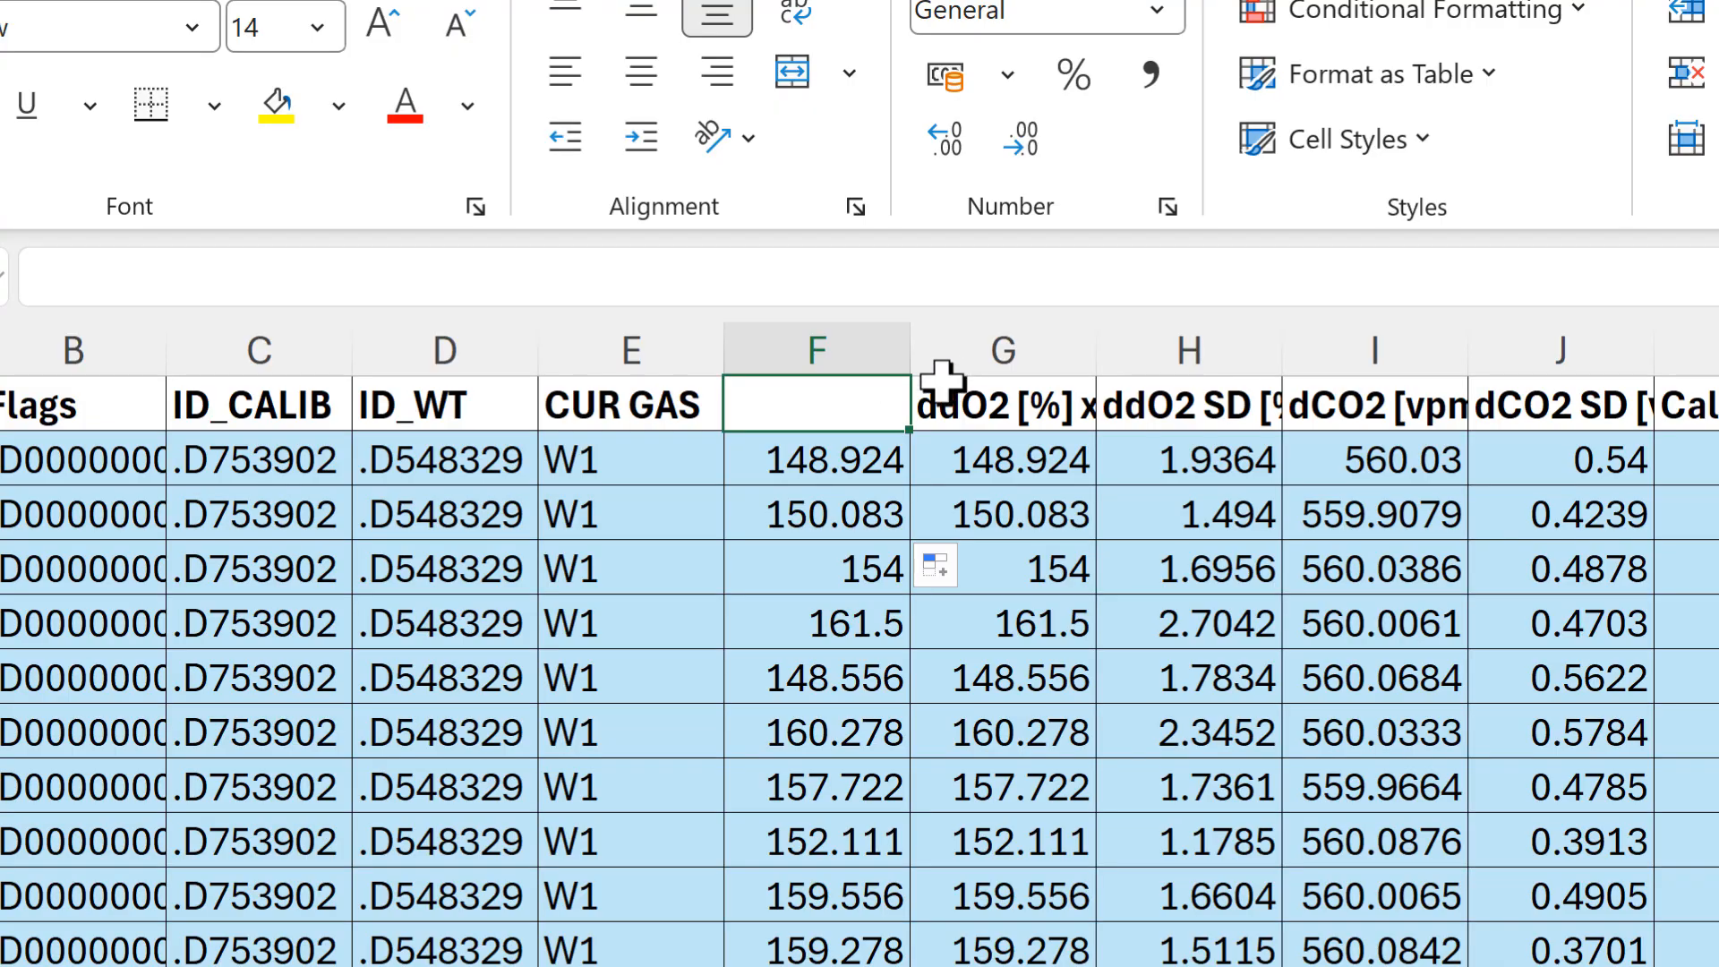
{"action": "type", "text": "="}
{"action": "left_click", "coordinate": [969, 399]}
{"action": "key", "text": "Return"}
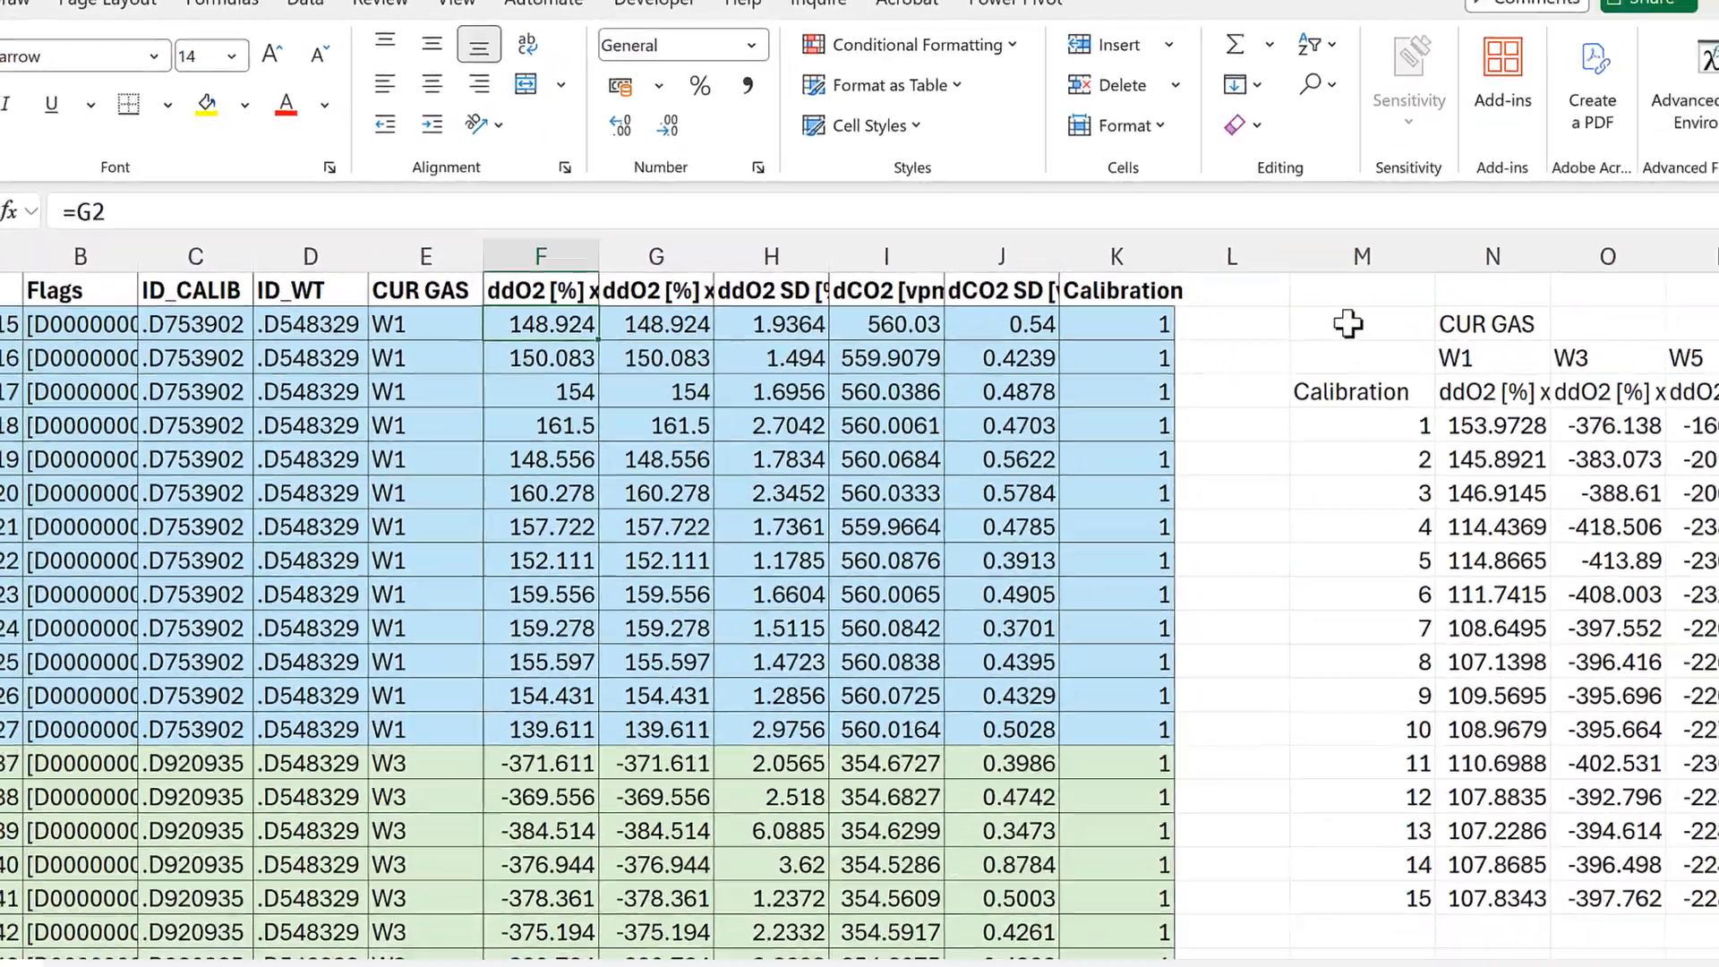
Step: Set the values range of the PIVOTBY formula in M2 to F1:F586 and commit it
{"action": "left_click", "coordinate": [1562, 358]}
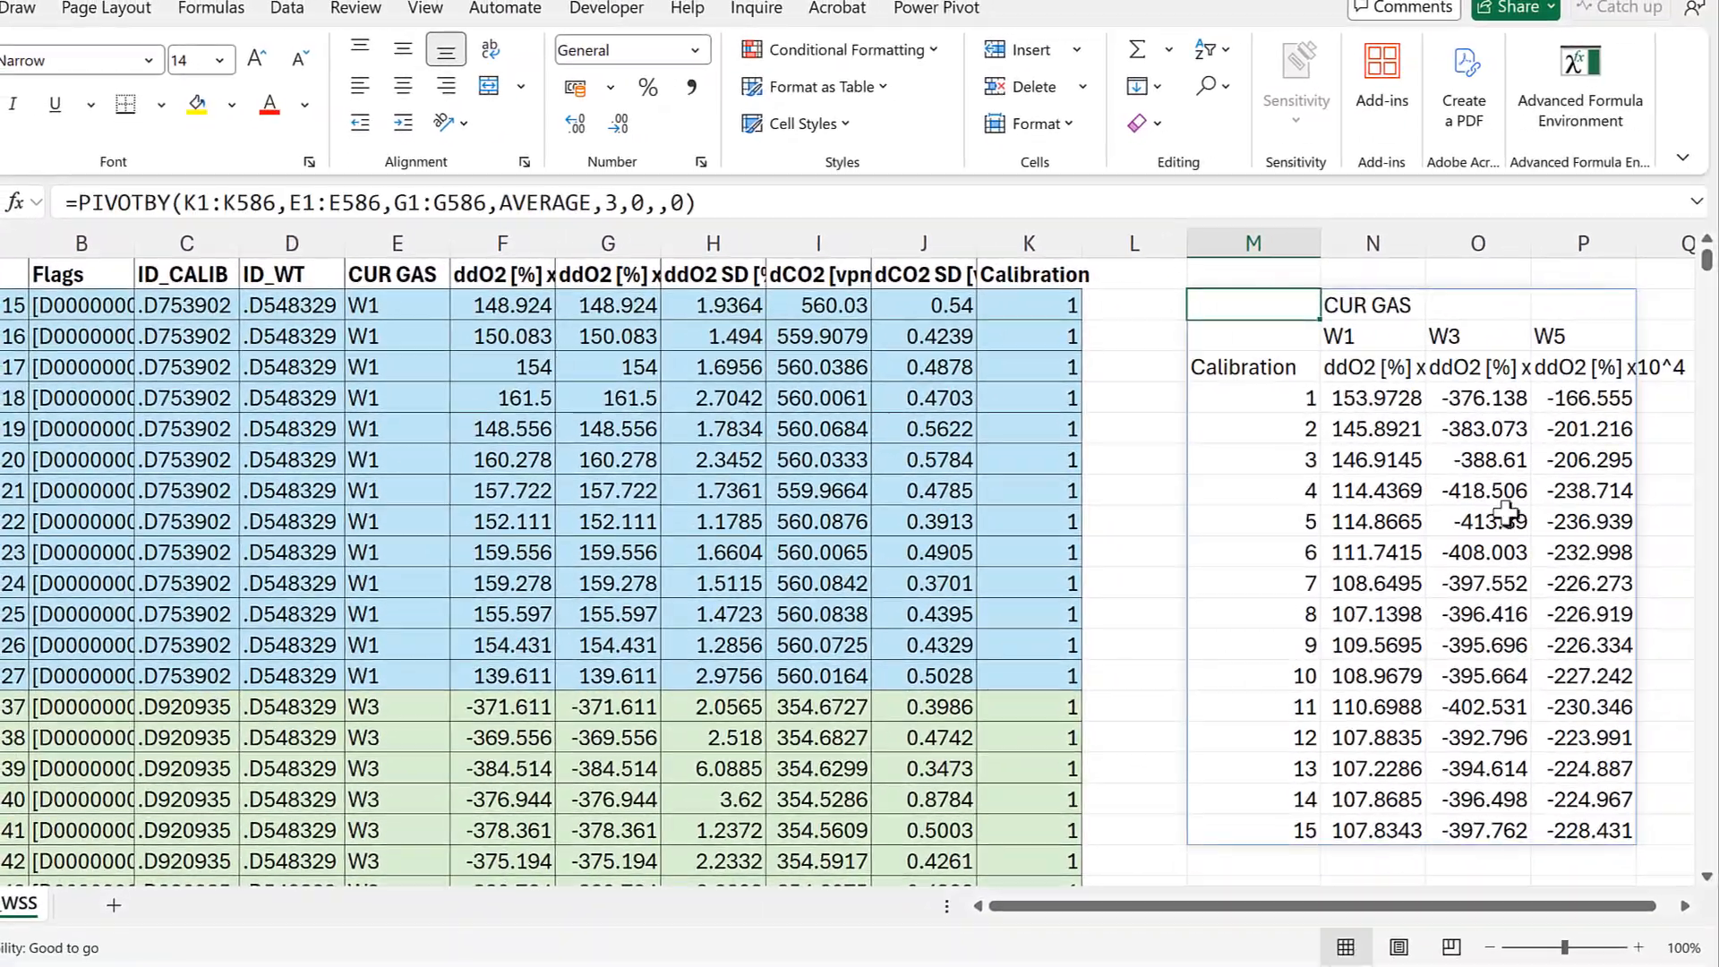
{"action": "left_click", "coordinate": [732, 201]}
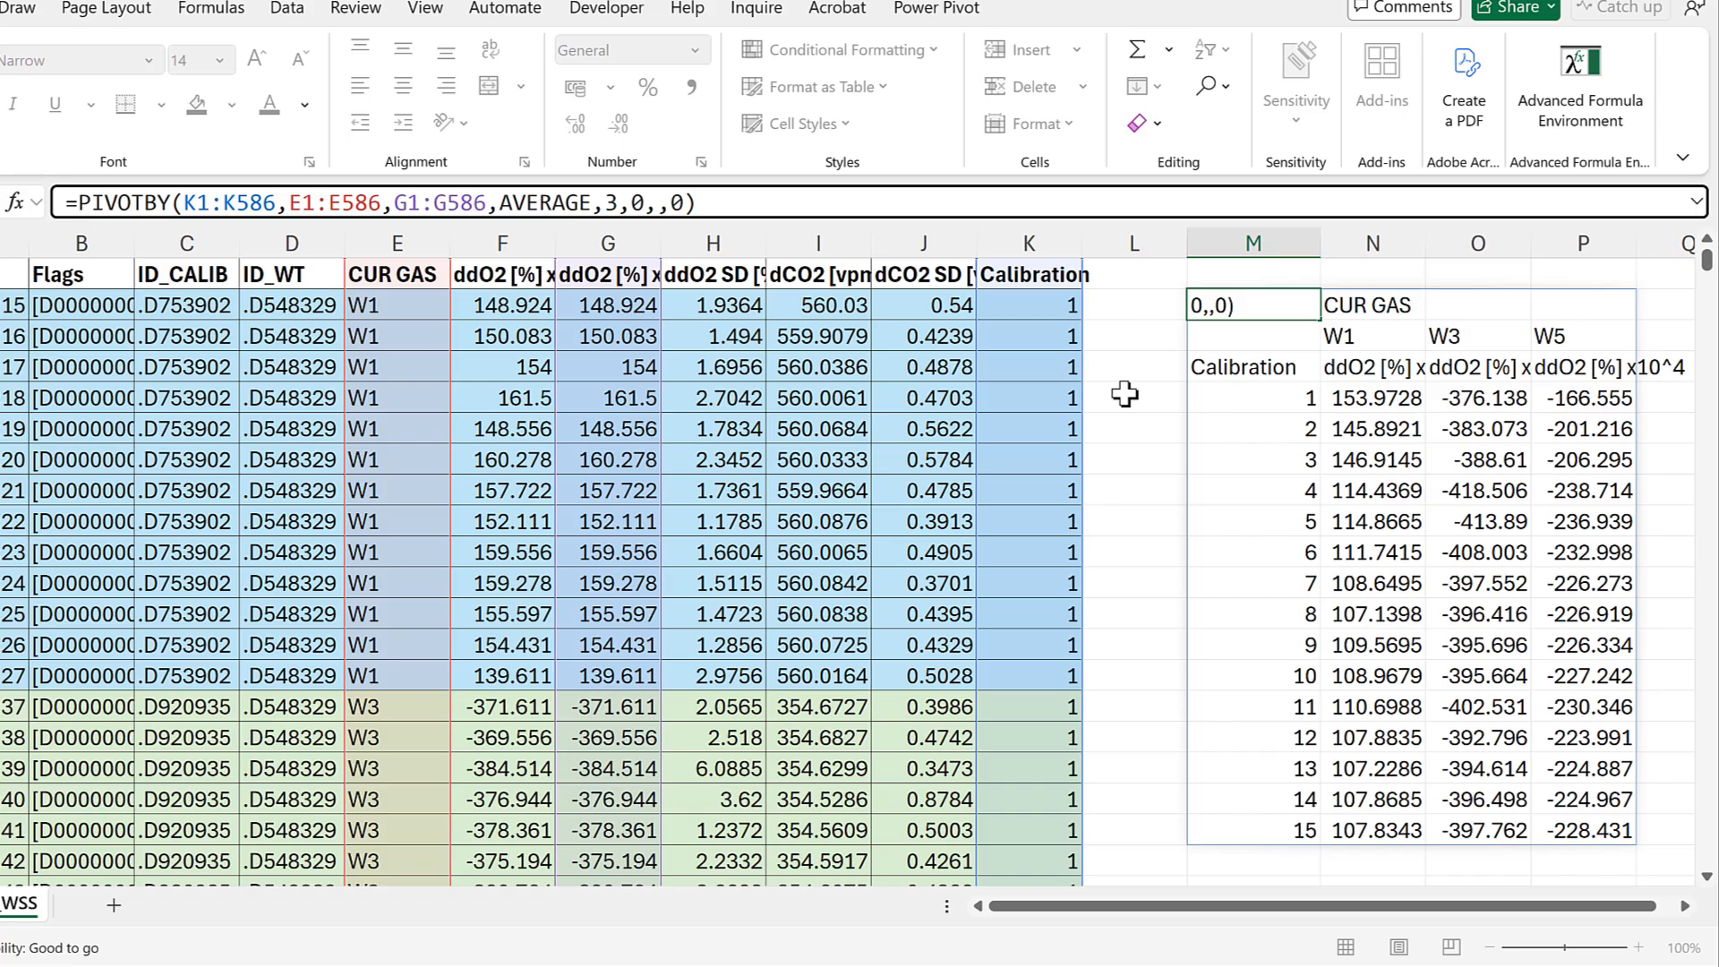
{"action": "scroll", "coordinate": [634, 385], "scroll_direction": "down", "scroll_amount": 7}
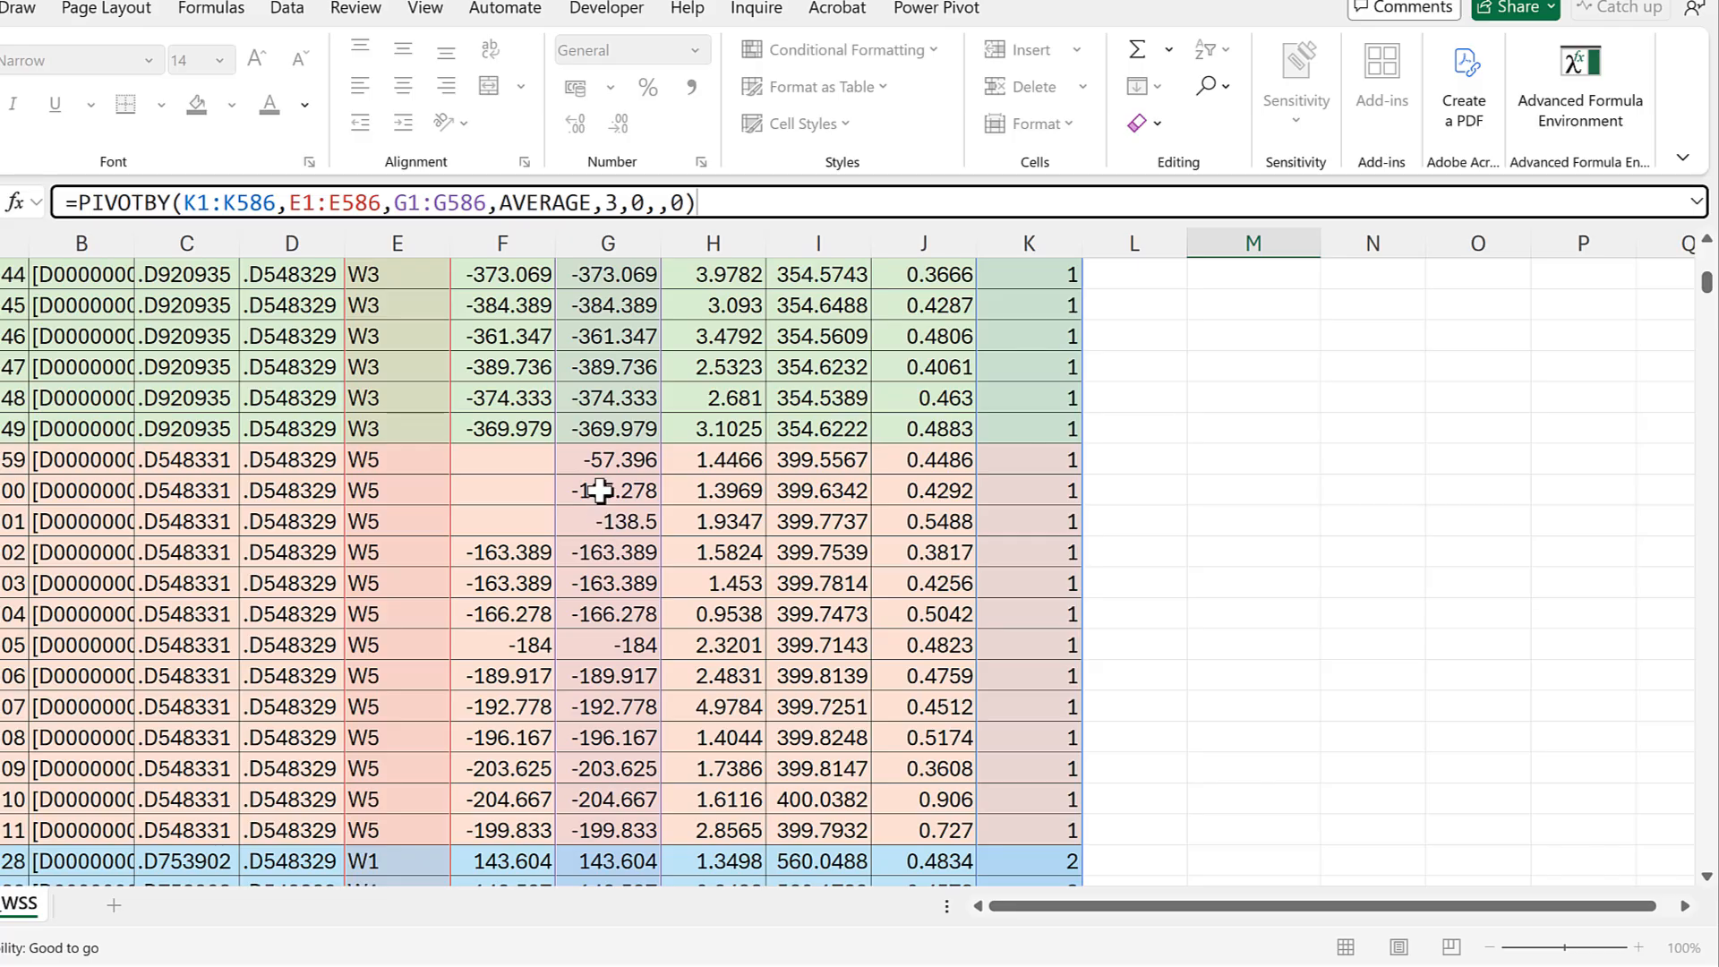
{"action": "left_click_drag", "start_coordinate": [557, 454], "coordinate": [530, 455]}
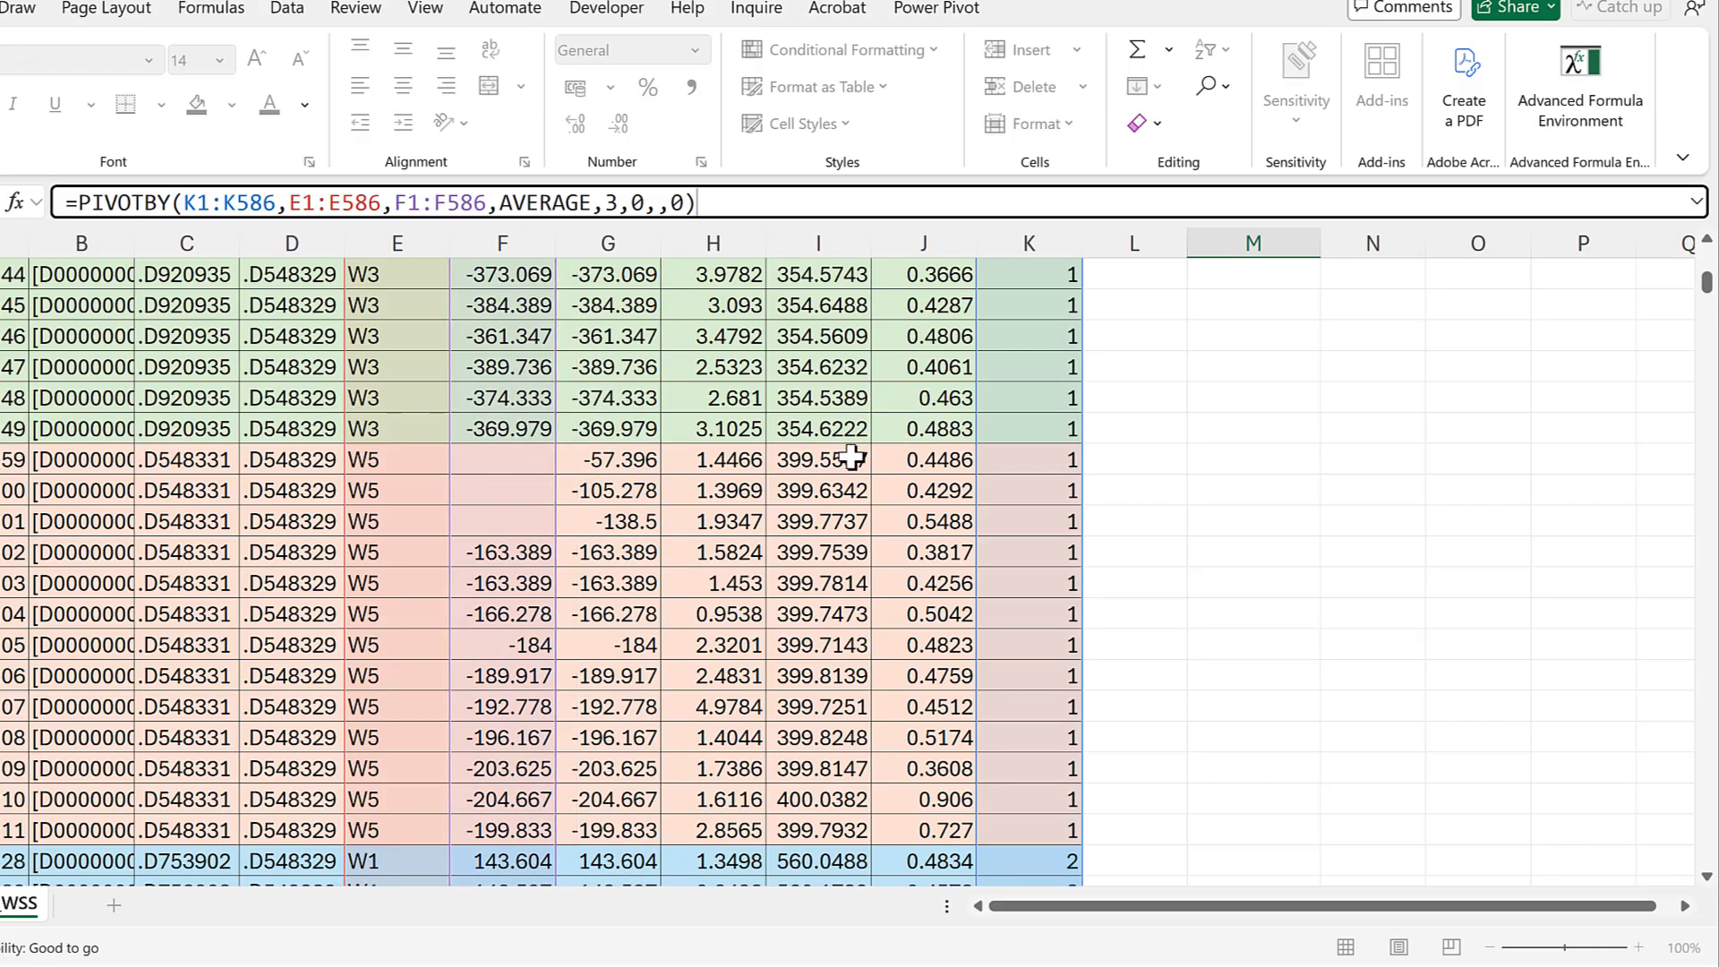
{"action": "scroll", "coordinate": [852, 459], "scroll_direction": "up", "scroll_amount": 7}
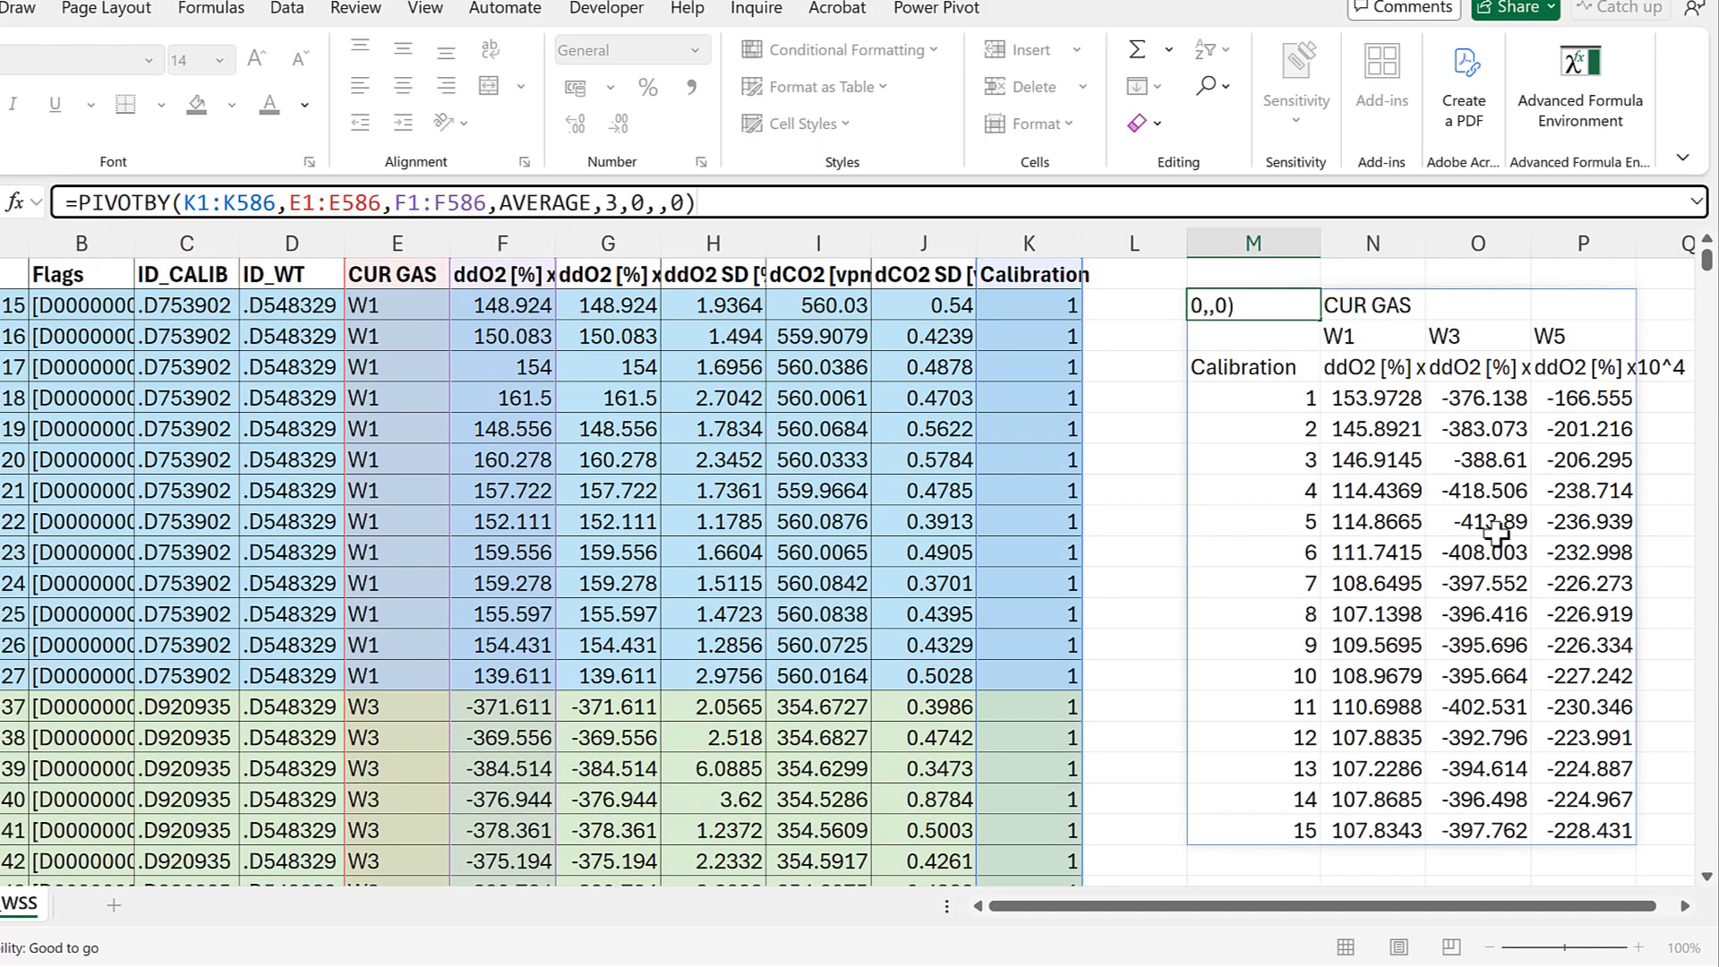
{"action": "key", "text": "Return"}
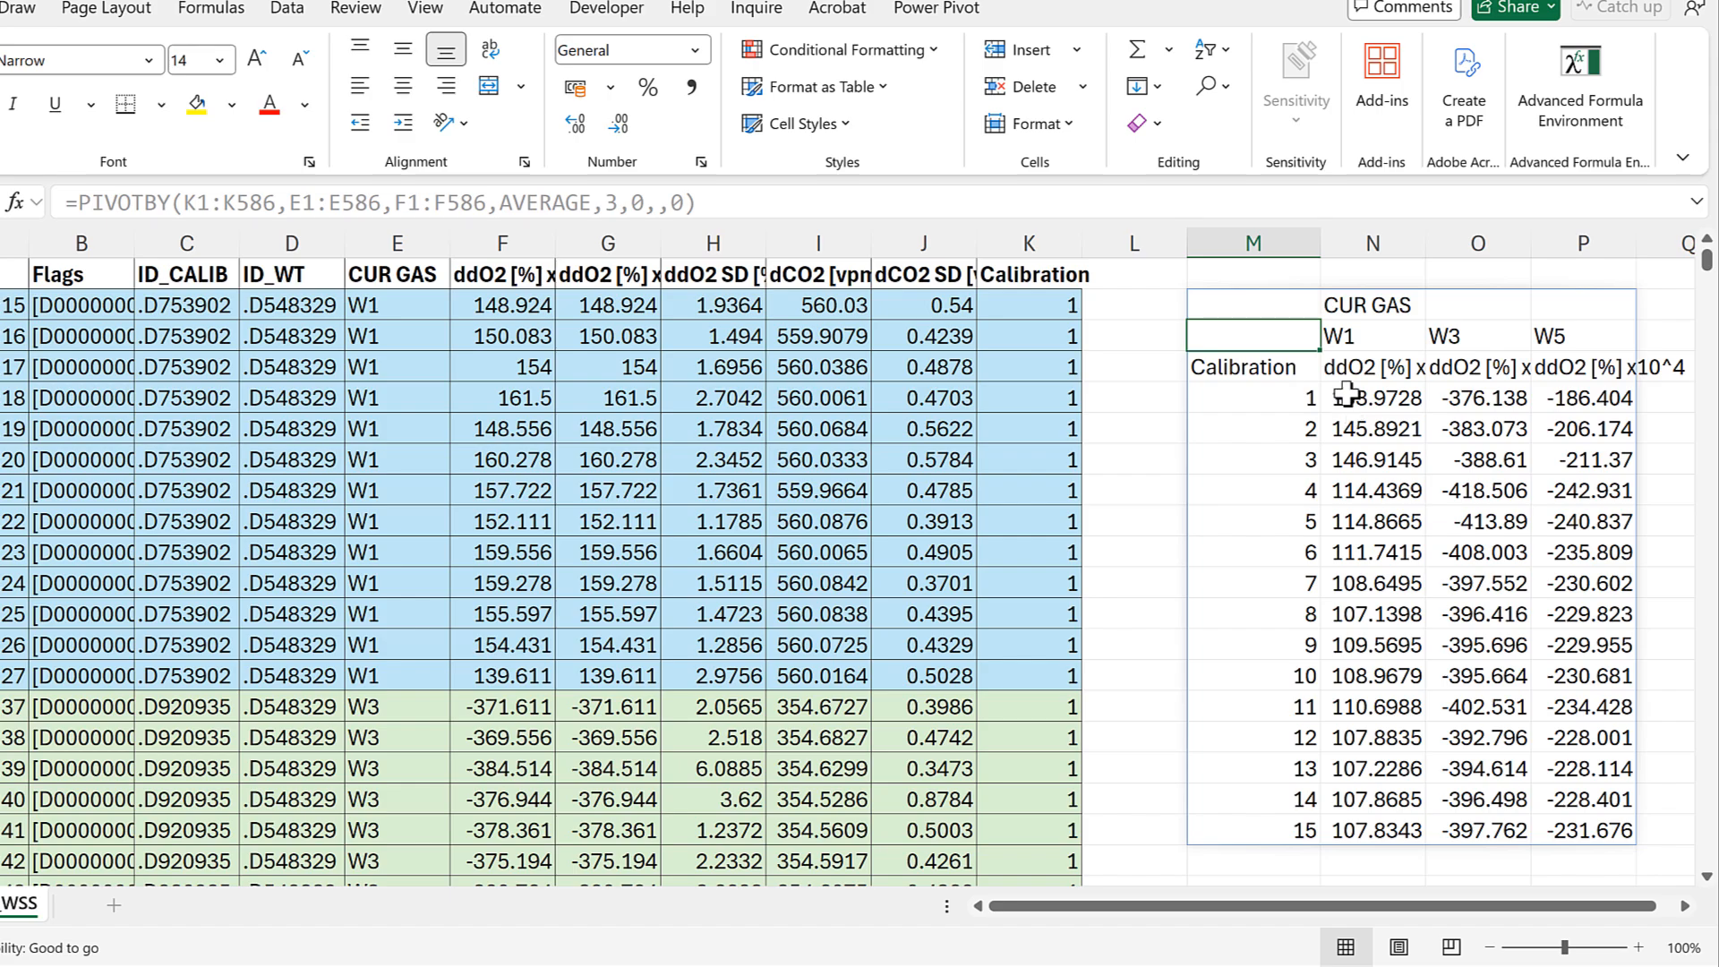
Step: Review the W1 and W3 averages and the W5 averages for the 15 calibrations in the PIVOTBY table
{"action": "left_click_drag", "start_coordinate": [1348, 394], "coordinate": [1465, 822]}
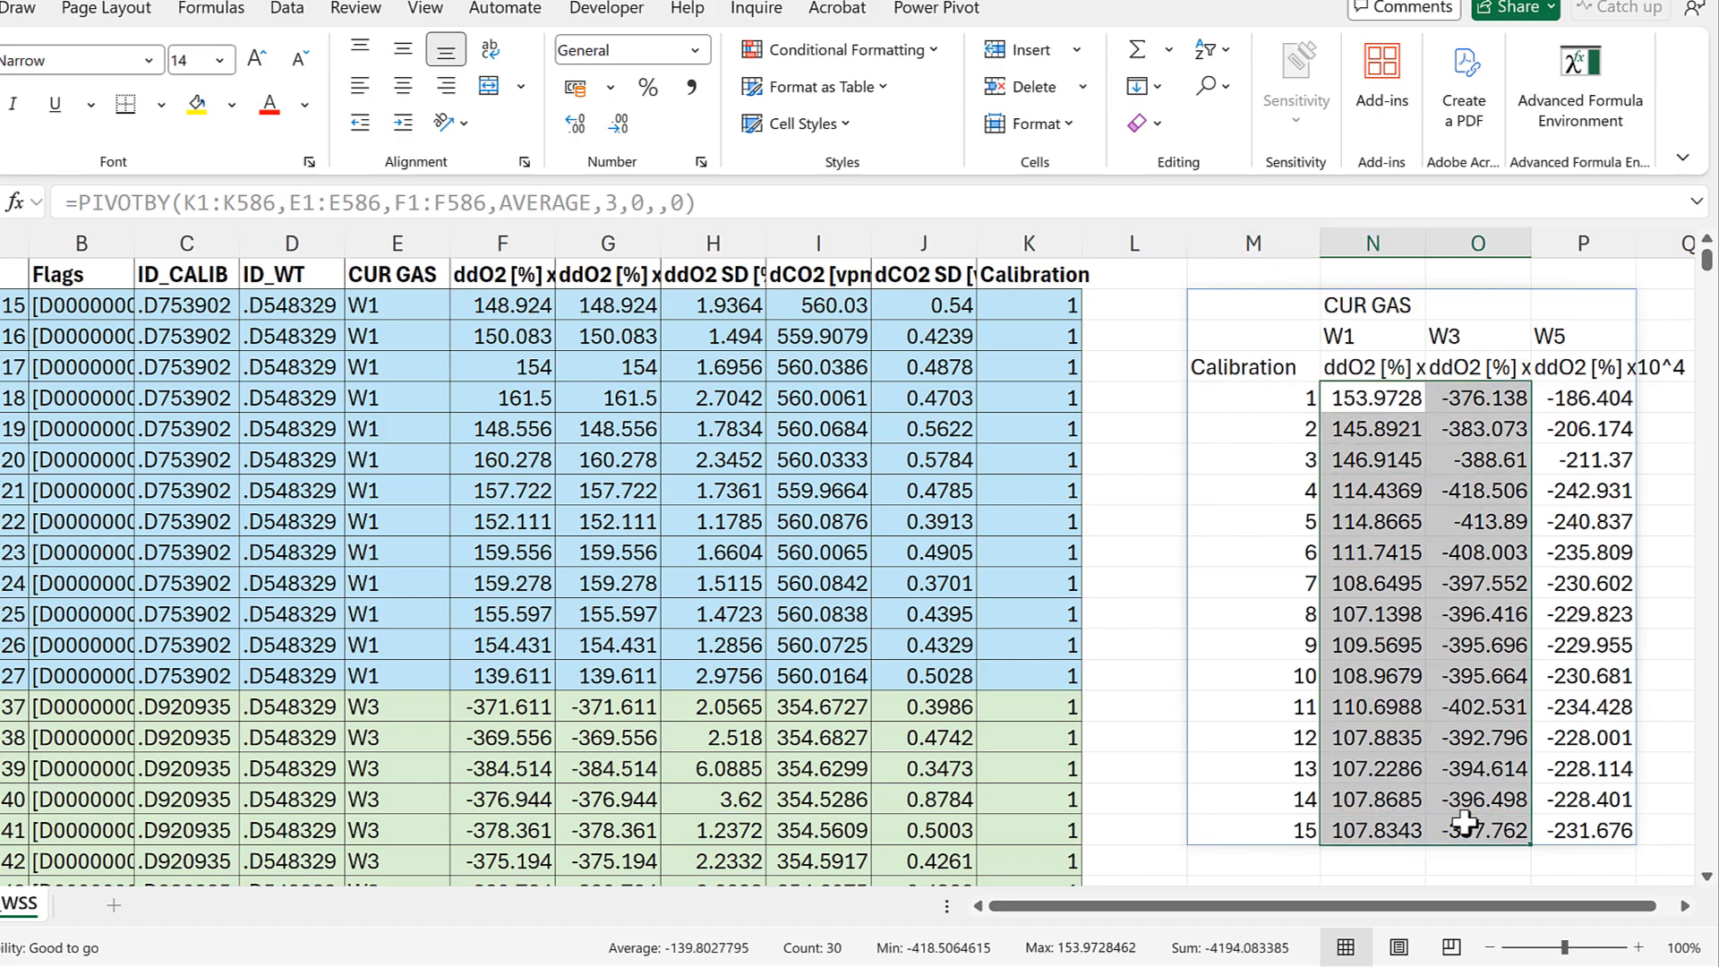
{"action": "left_click_drag", "start_coordinate": [1569, 397], "coordinate": [1594, 829]}
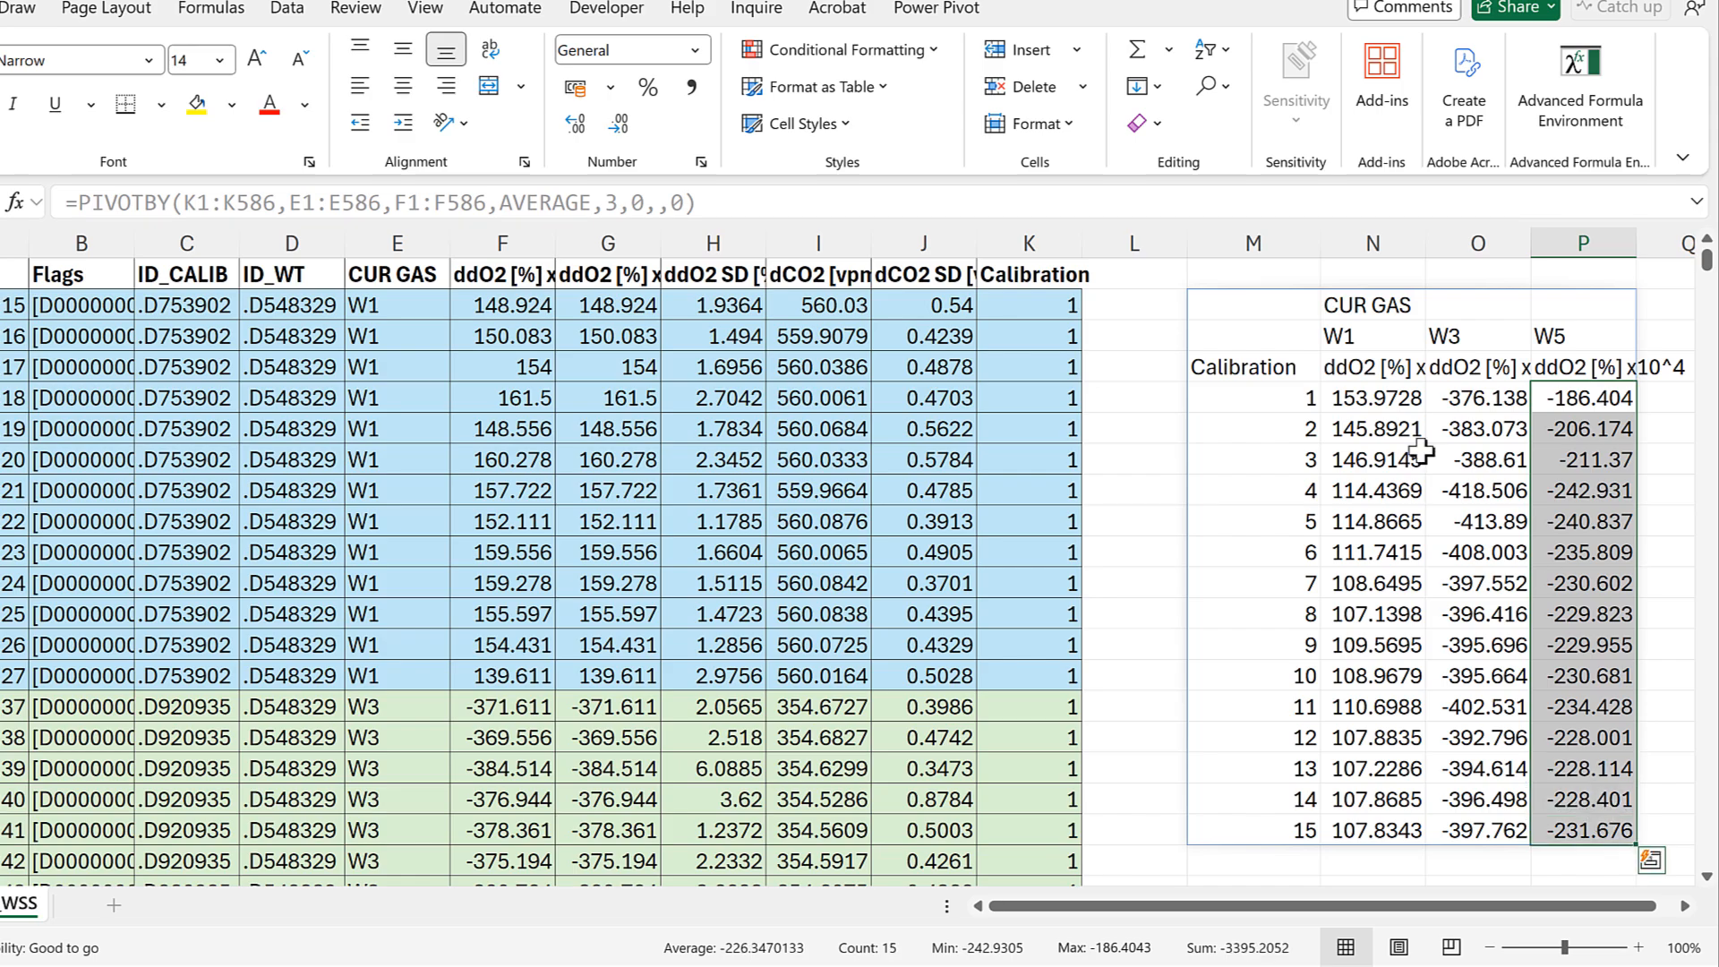
{"action": "left_click", "coordinate": [1282, 274]}
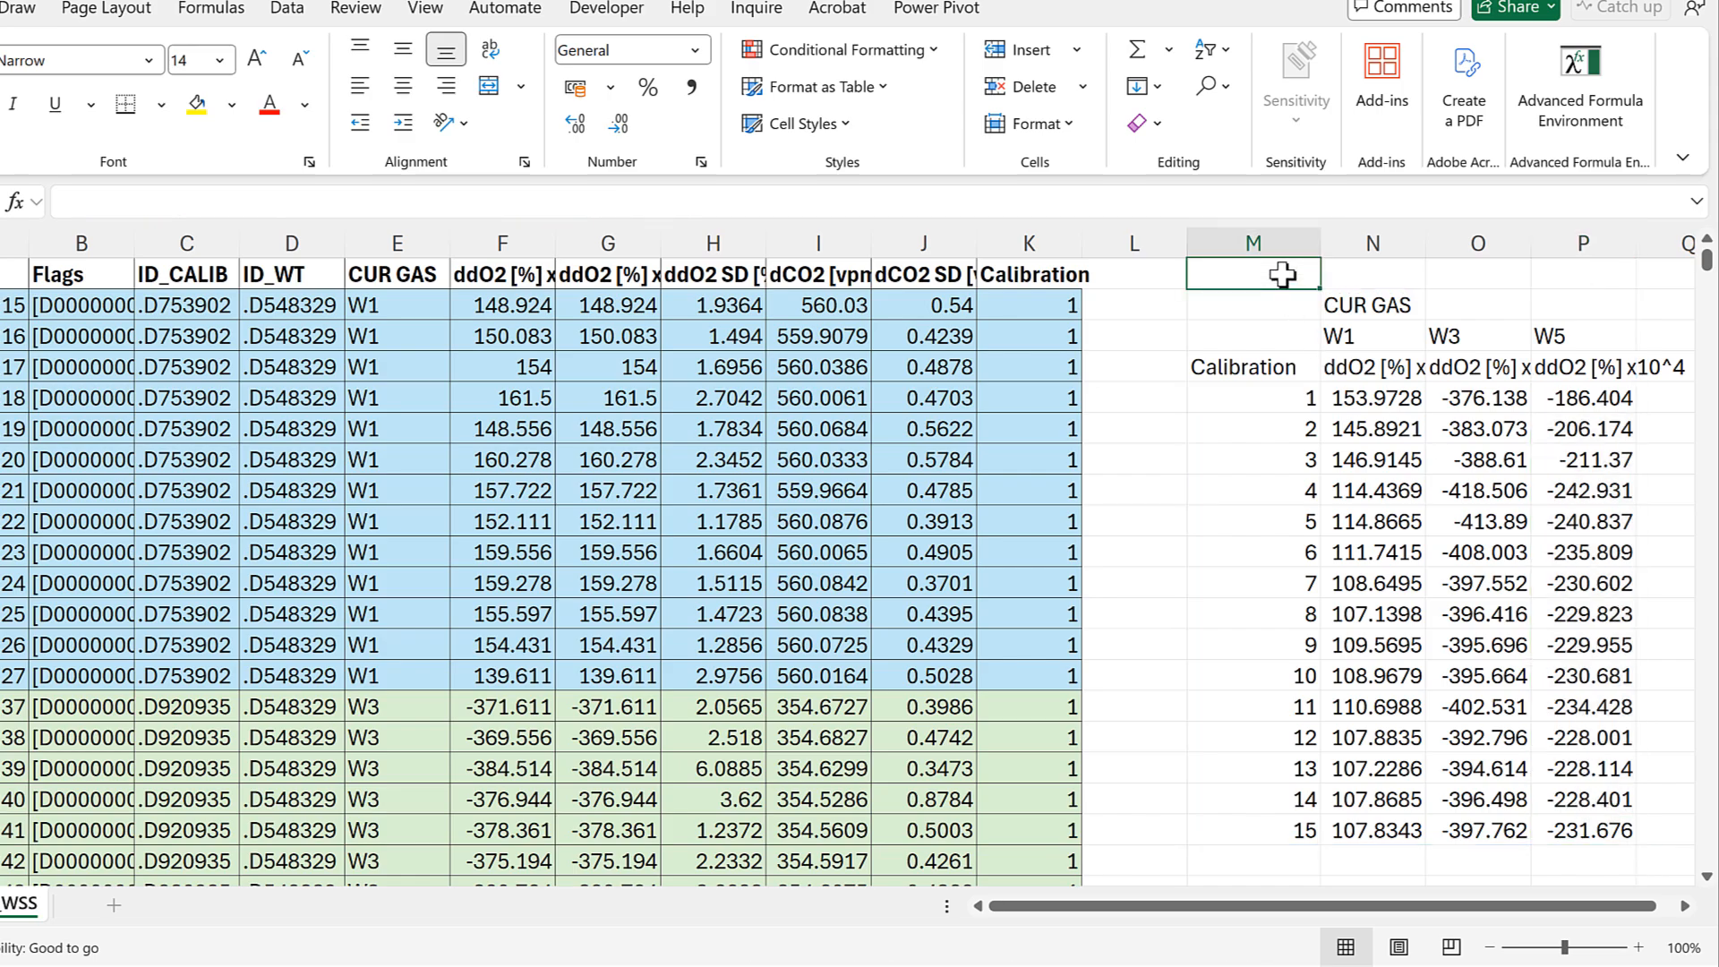